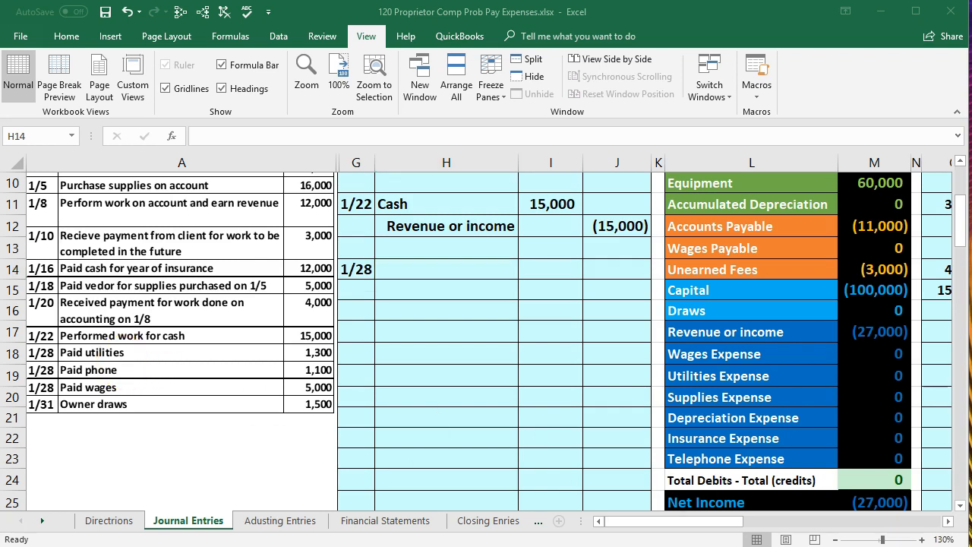
Copy the Cash account name from the trial balance into cell H15 of the 1/28 journal entry, pasting values only
{"action": "left_click", "coordinate": [645, 382]}
{"action": "scroll", "coordinate": [645, 383], "scroll_direction": "up", "scroll_amount": 3}
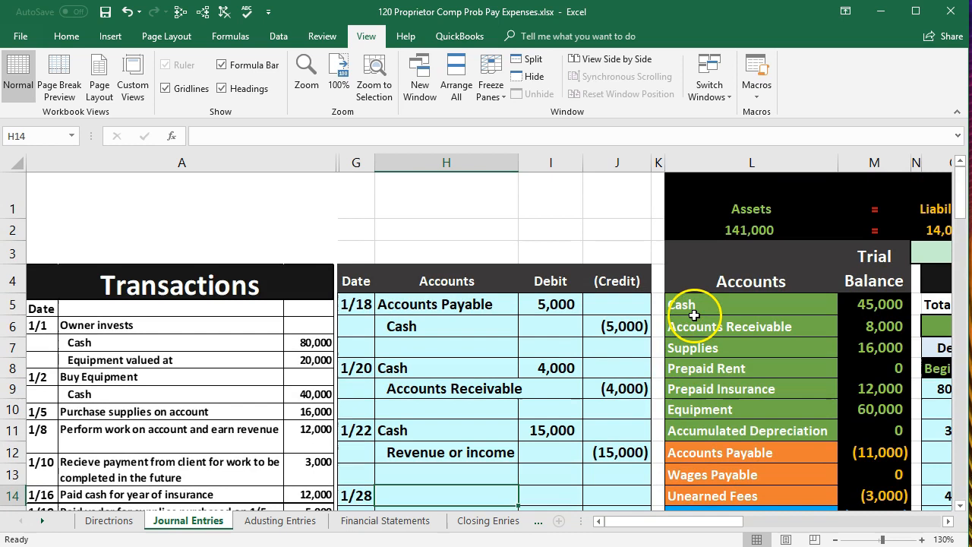
{"action": "left_click_drag", "start_coordinate": [689, 306], "coordinate": [870, 319]}
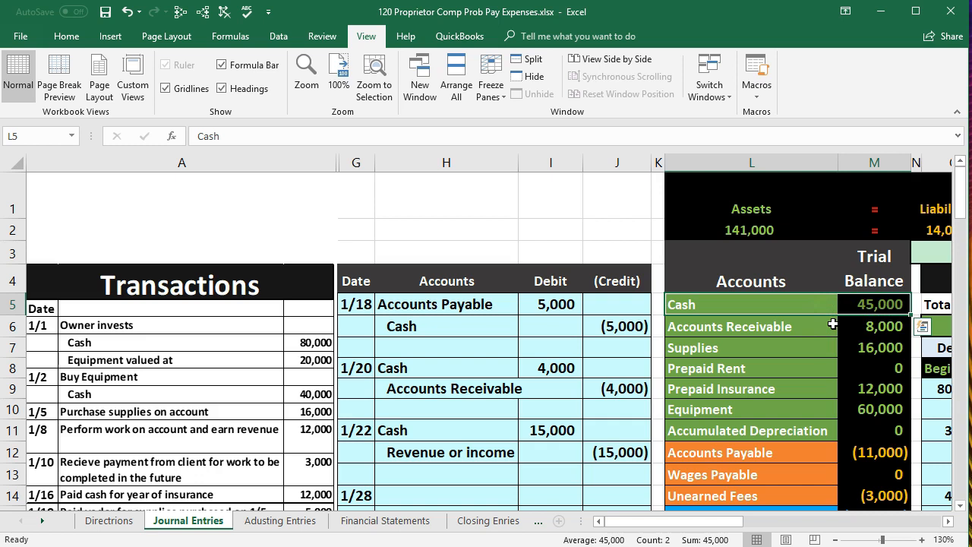
{"action": "left_click", "coordinate": [741, 304]}
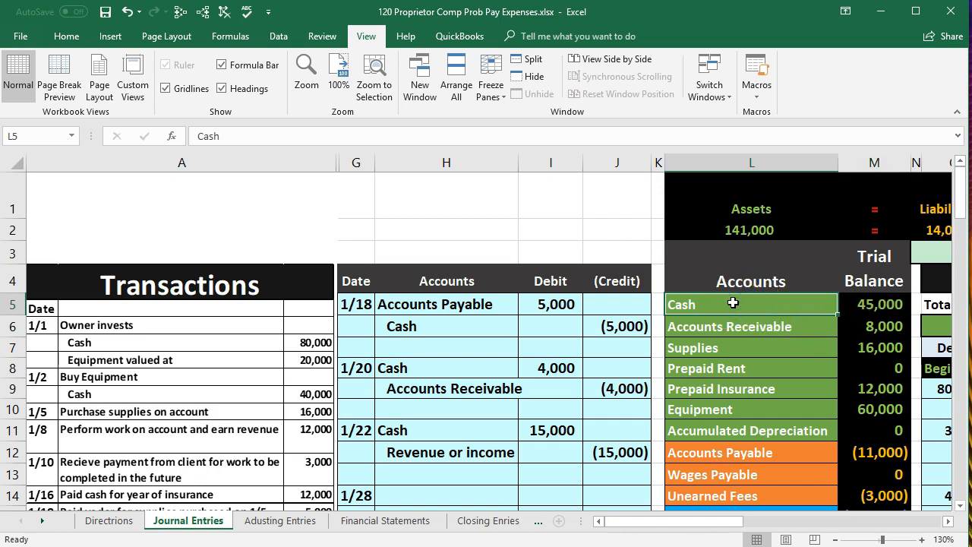
{"action": "right_click", "coordinate": [733, 303]}
{"action": "left_click", "coordinate": [746, 330]}
{"action": "scroll", "coordinate": [453, 419], "scroll_direction": "down", "scroll_amount": 1}
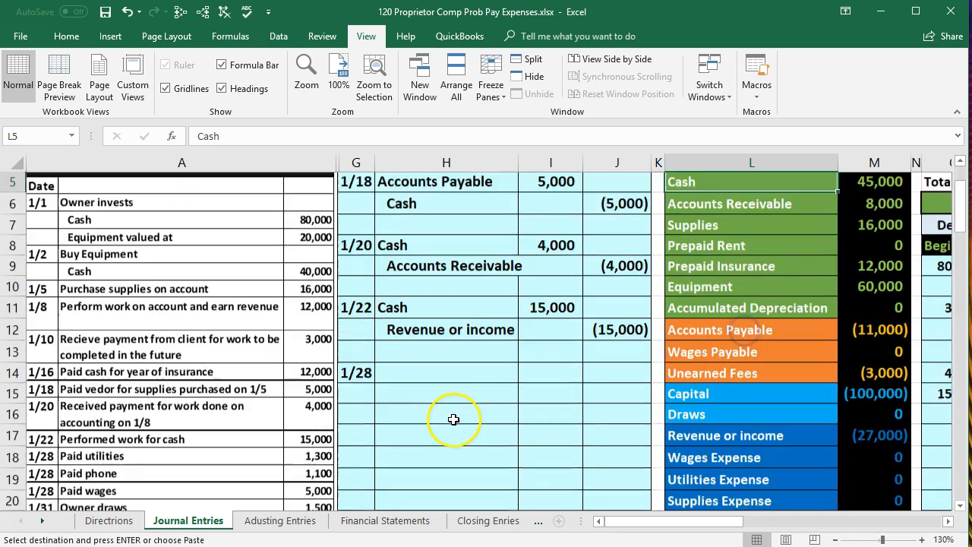
{"action": "scroll", "coordinate": [453, 419], "scroll_direction": "down", "scroll_amount": 2}
{"action": "left_click", "coordinate": [397, 293]}
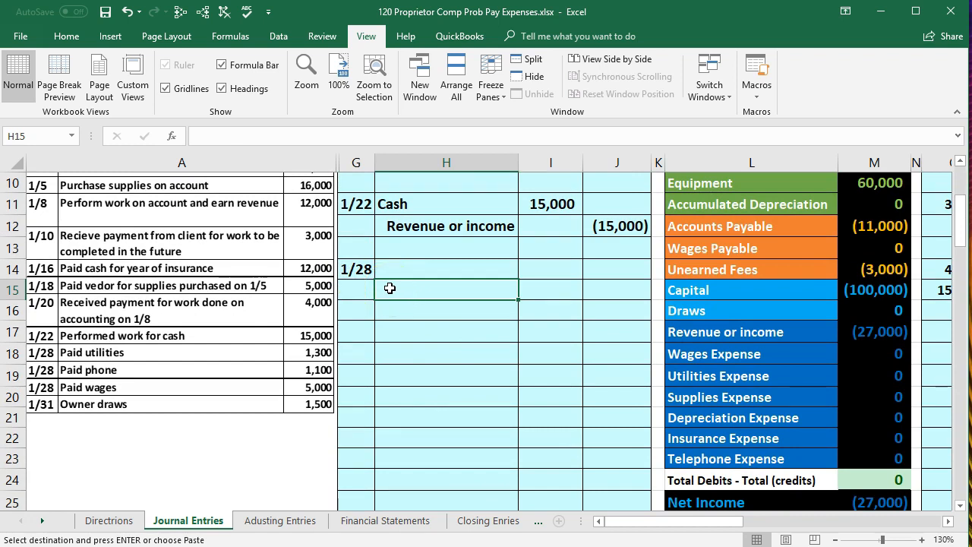
{"action": "left_click", "coordinate": [401, 260]}
{"action": "left_click", "coordinate": [403, 286]}
{"action": "right_click", "coordinate": [403, 287]}
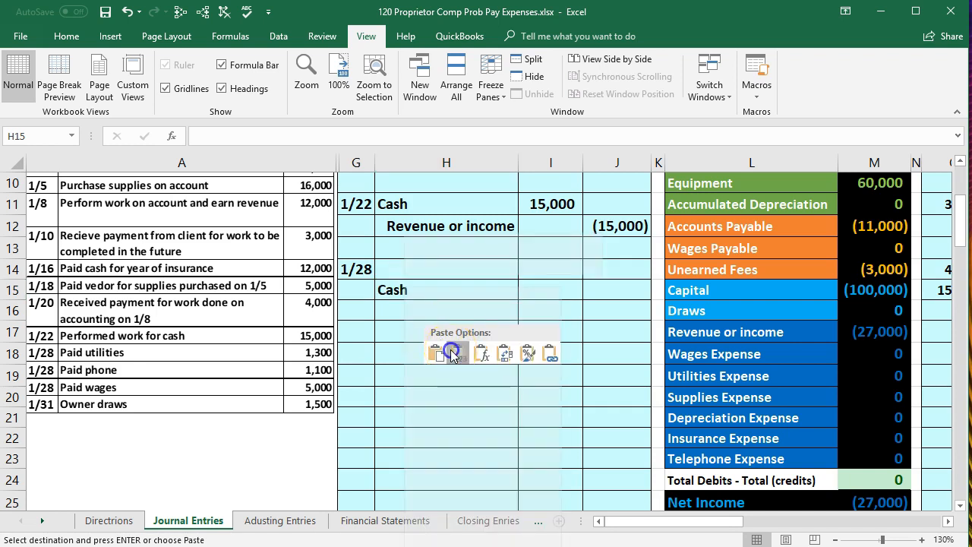
{"action": "left_click", "coordinate": [450, 350]}
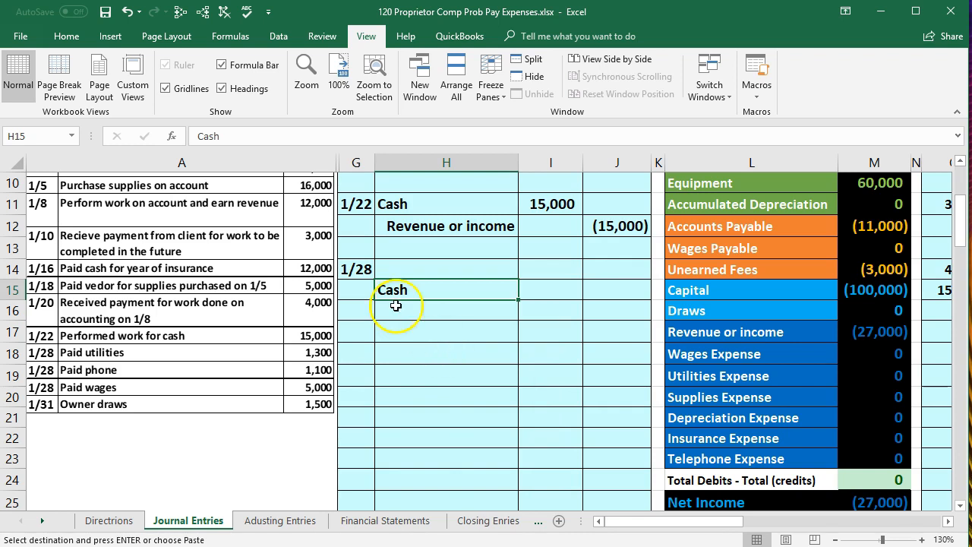
Indent the Cash account name in H15 and enter its credit of -1300 in J15
{"action": "left_click", "coordinate": [66, 36]}
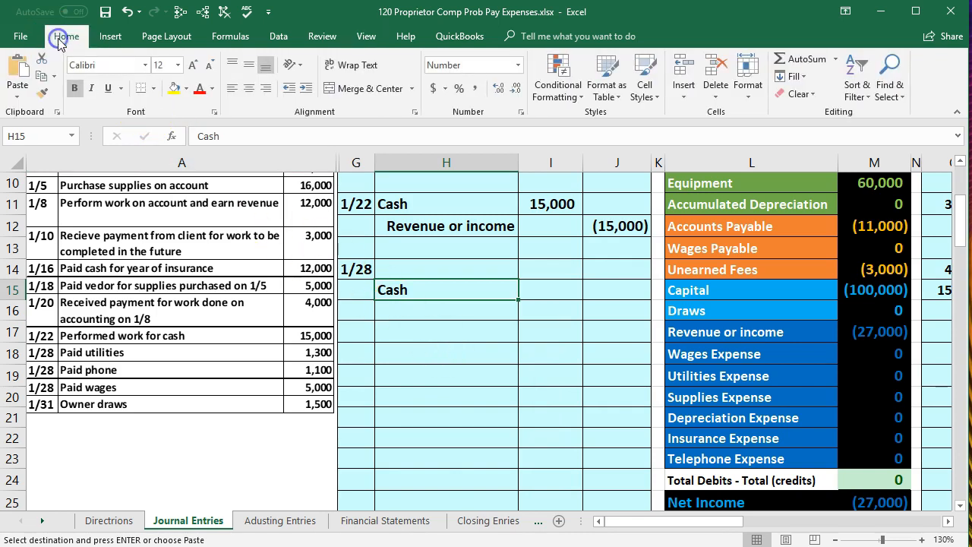
{"action": "left_click", "coordinate": [307, 89]}
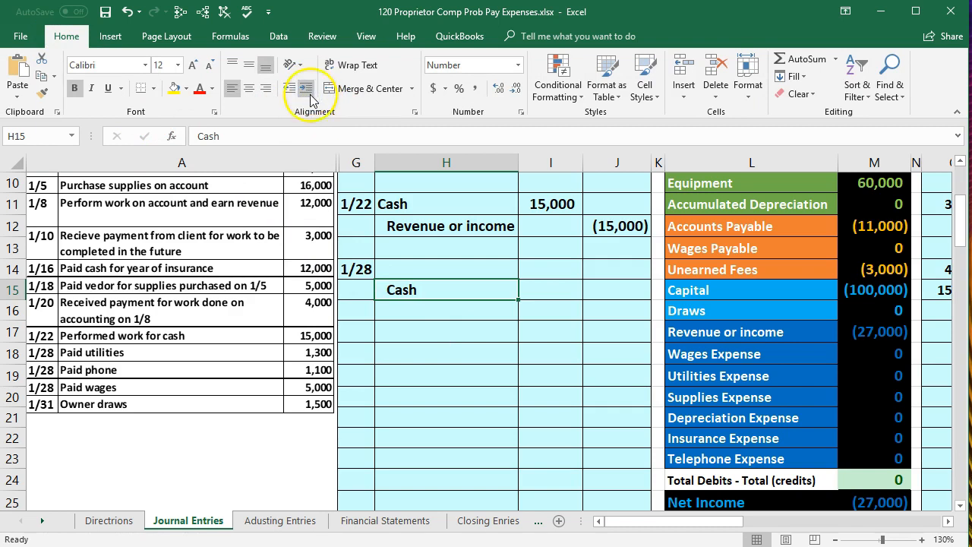
{"action": "left_click", "coordinate": [631, 284]}
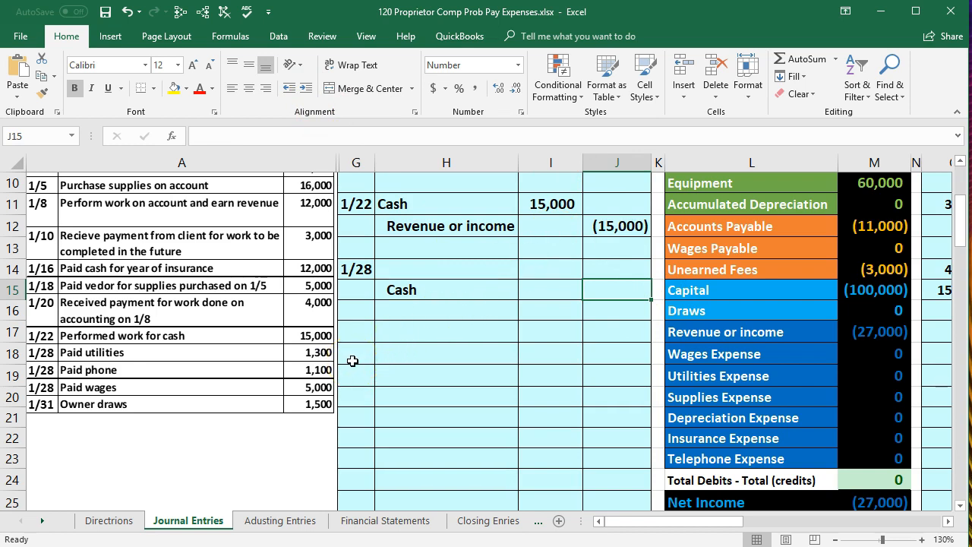
{"action": "type", "text": "-1300"}
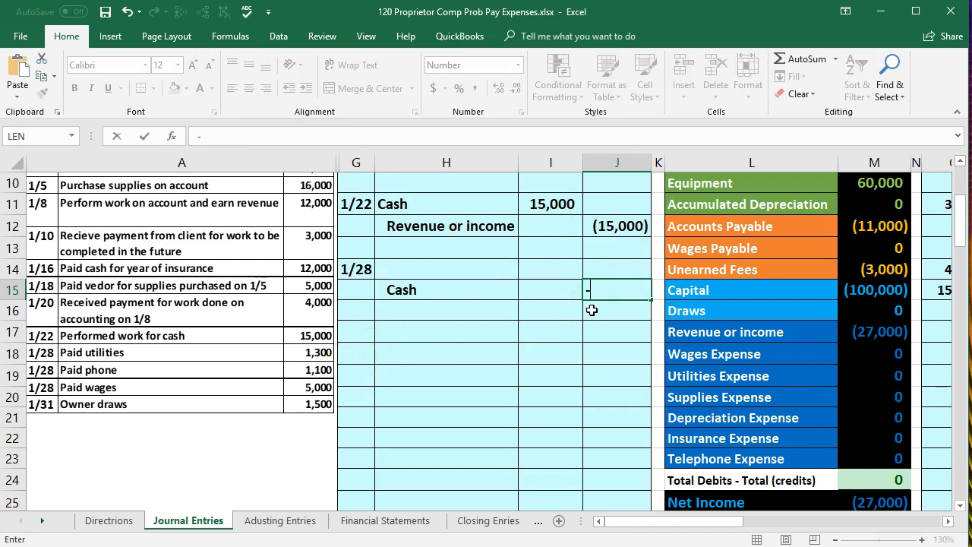
{"action": "key", "text": "Return"}
Enter the 1/28 debit in I14 as the negative of the Cash credit, using the formula -J15
{"action": "key", "text": "Up"}
{"action": "key", "text": "Up"}
{"action": "key", "text": "Left"}
{"action": "left_click", "coordinate": [540, 278]}
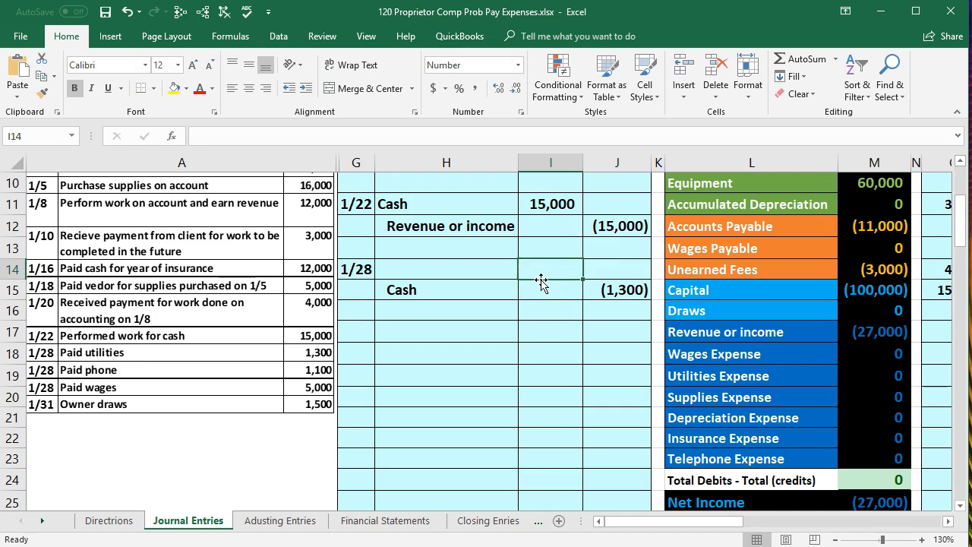
{"action": "type", "text": "-"}
{"action": "left_click", "coordinate": [644, 296]}
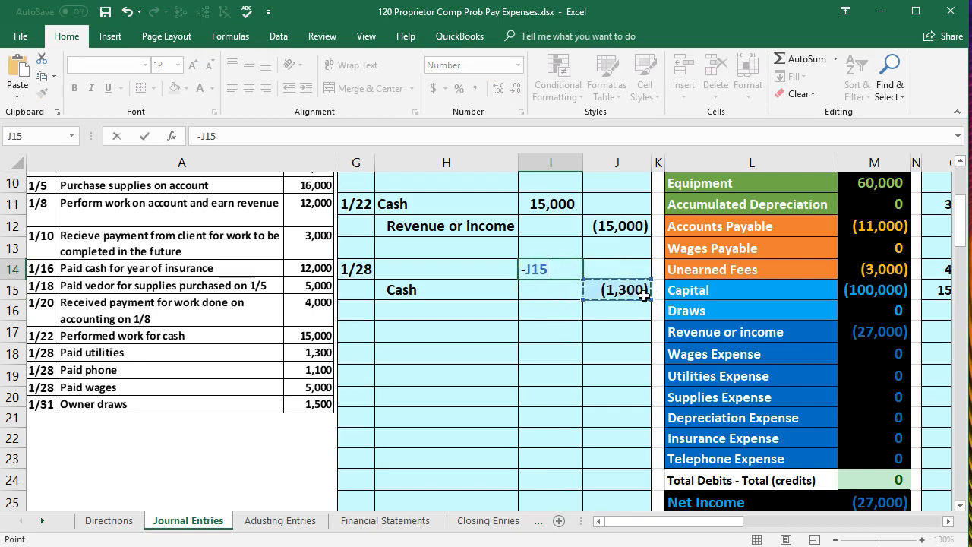
{"action": "key", "text": "Return"}
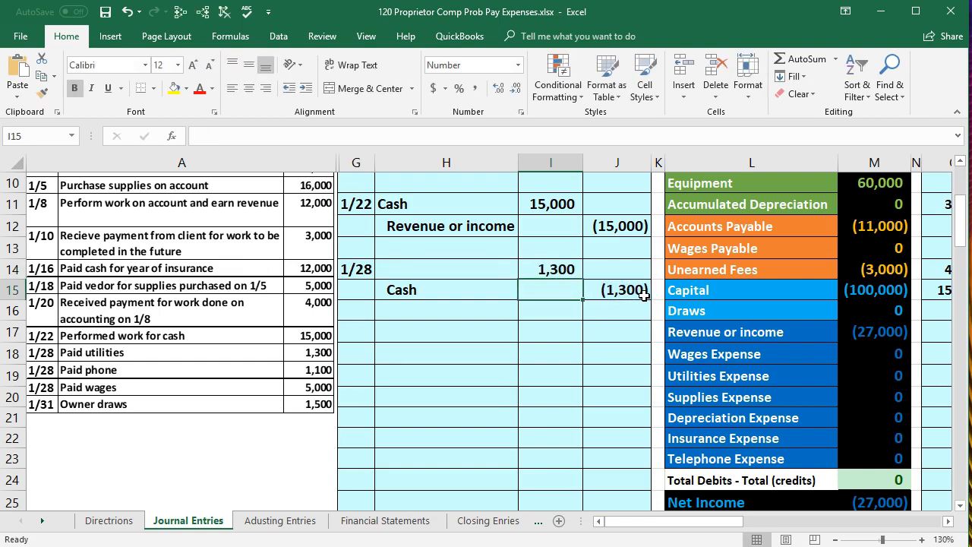
Compare the Utilities Expense account with the Supplies and Prepaid Insurance asset accounts in the trial balance
{"action": "left_click", "coordinate": [497, 270]}
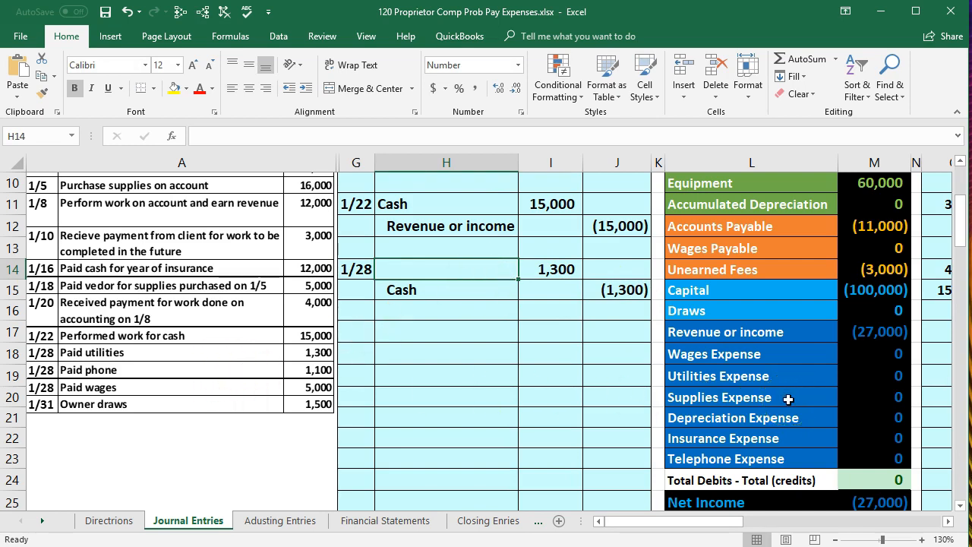
{"action": "scroll", "coordinate": [792, 395], "scroll_direction": "up", "scroll_amount": 2}
{"action": "scroll", "coordinate": [729, 319], "scroll_direction": "down", "scroll_amount": 3}
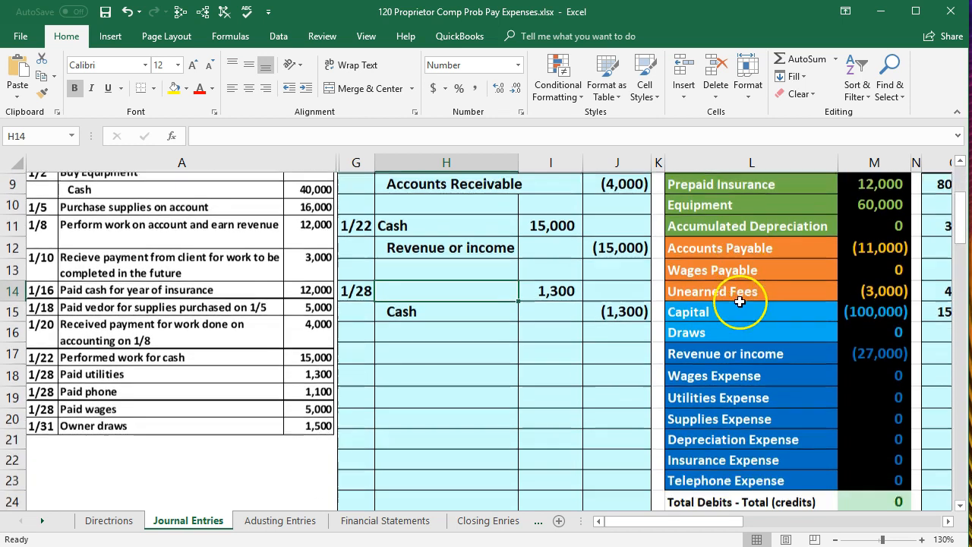
{"action": "left_click", "coordinate": [738, 310]}
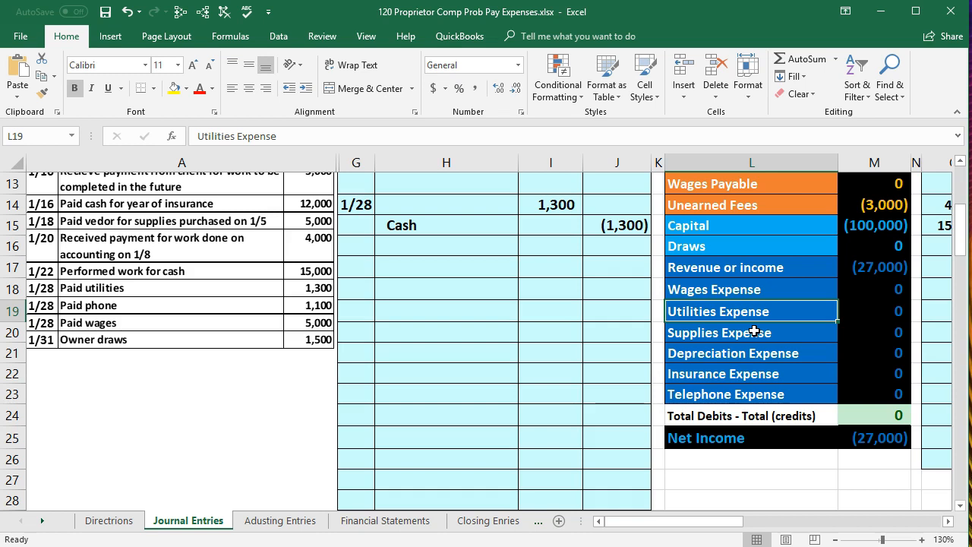
{"action": "scroll", "coordinate": [753, 331], "scroll_direction": "up", "scroll_amount": 2}
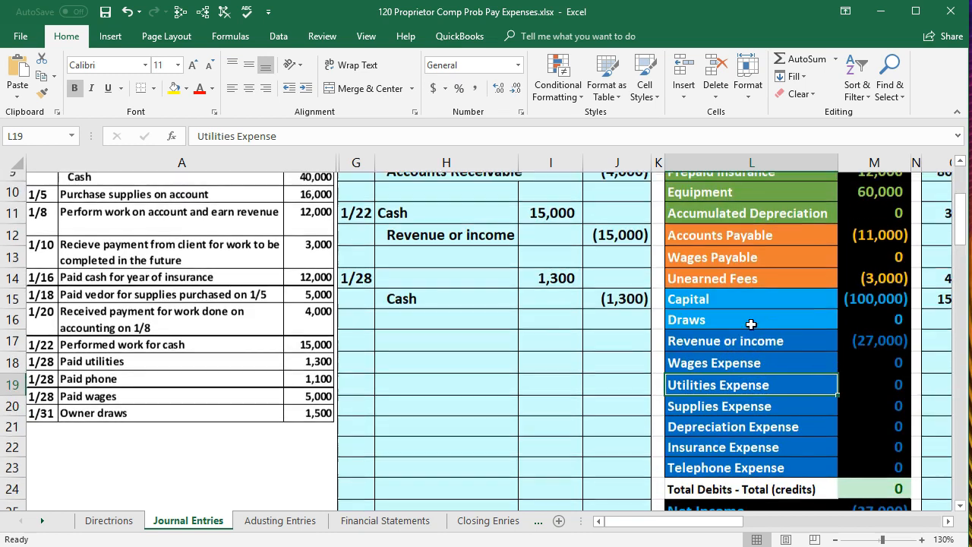
{"action": "scroll", "coordinate": [750, 325], "scroll_direction": "up", "scroll_amount": 1}
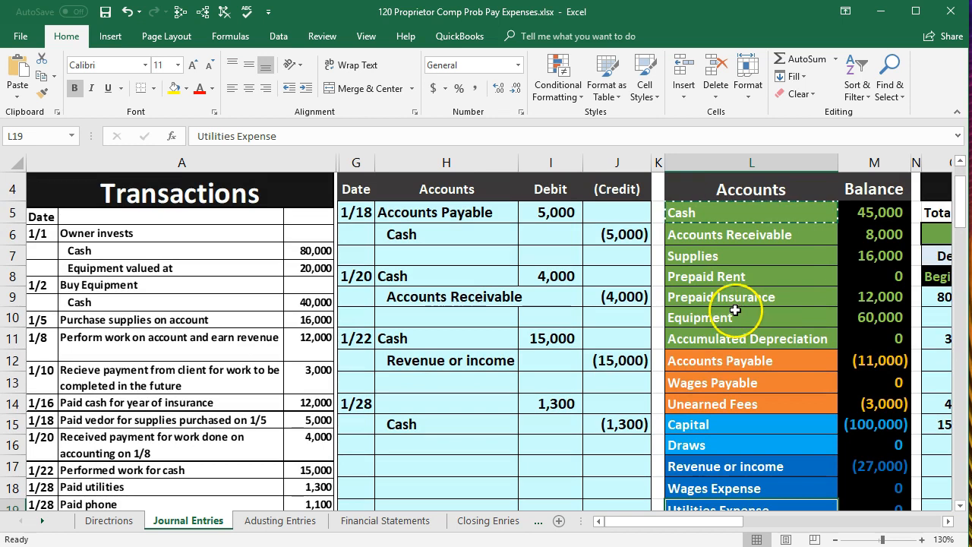
{"action": "left_click", "coordinate": [728, 321]}
{"action": "left_click", "coordinate": [730, 298]}
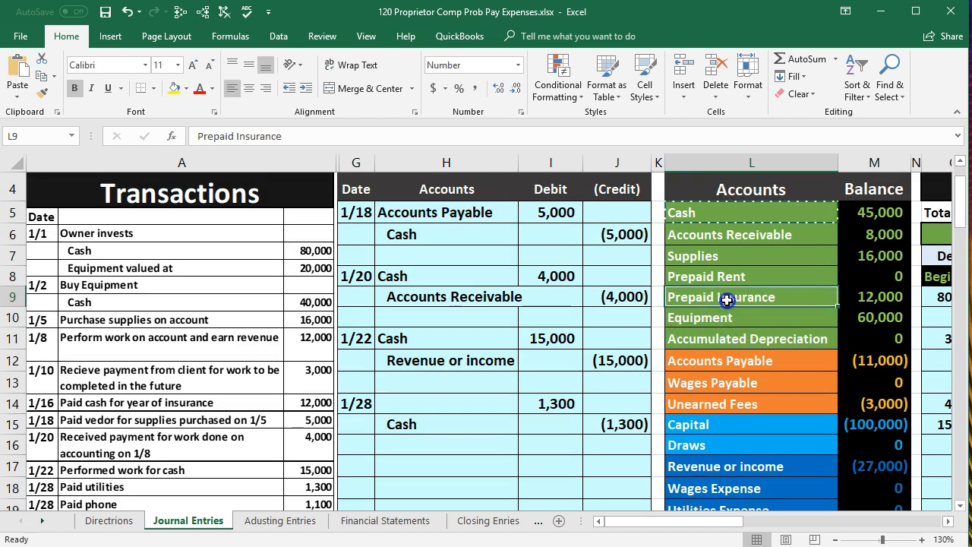
{"action": "left_click", "coordinate": [721, 253]}
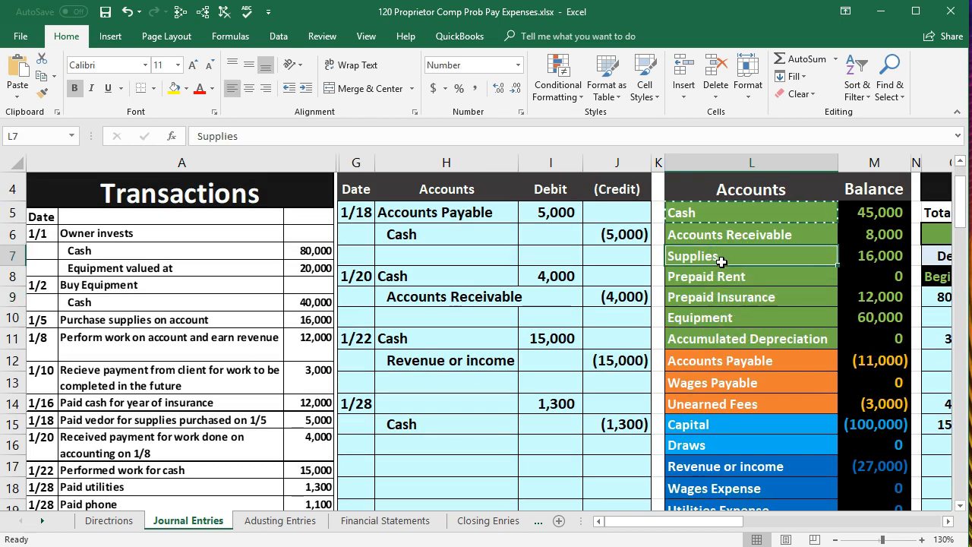
{"action": "scroll", "coordinate": [713, 327], "scroll_direction": "down", "scroll_amount": 1}
{"action": "left_click", "coordinate": [711, 439]}
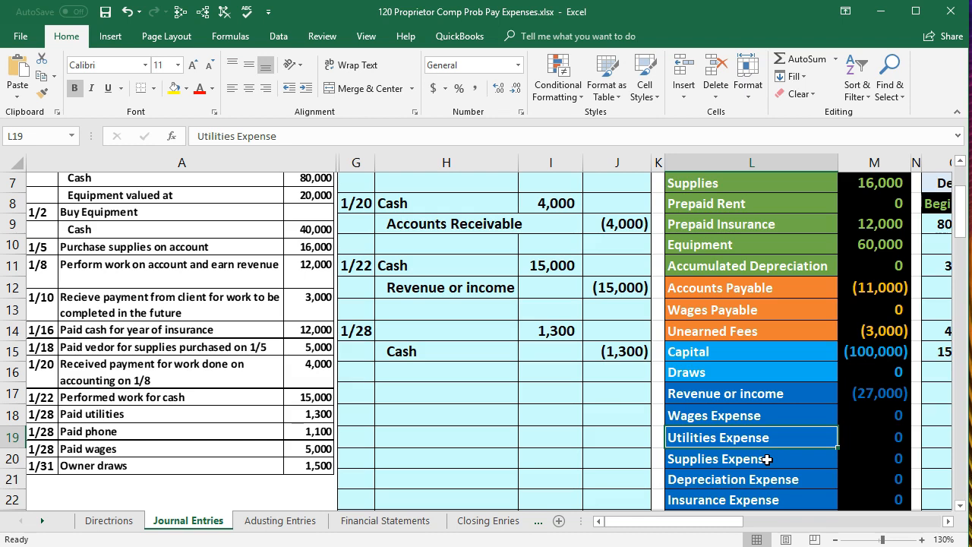
{"action": "scroll", "coordinate": [765, 458], "scroll_direction": "up", "scroll_amount": 1}
{"action": "left_click", "coordinate": [749, 297]}
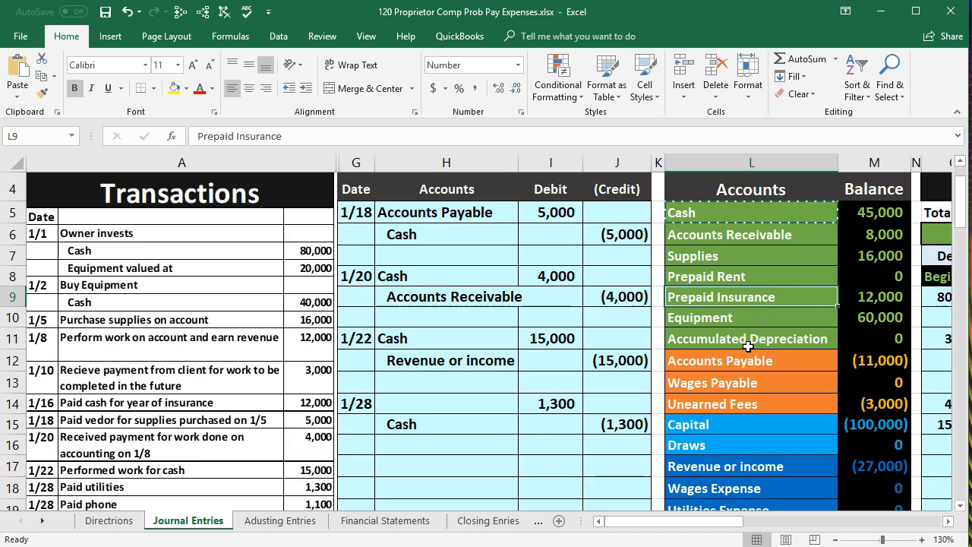
{"action": "scroll", "coordinate": [747, 347], "scroll_direction": "down", "scroll_amount": 1}
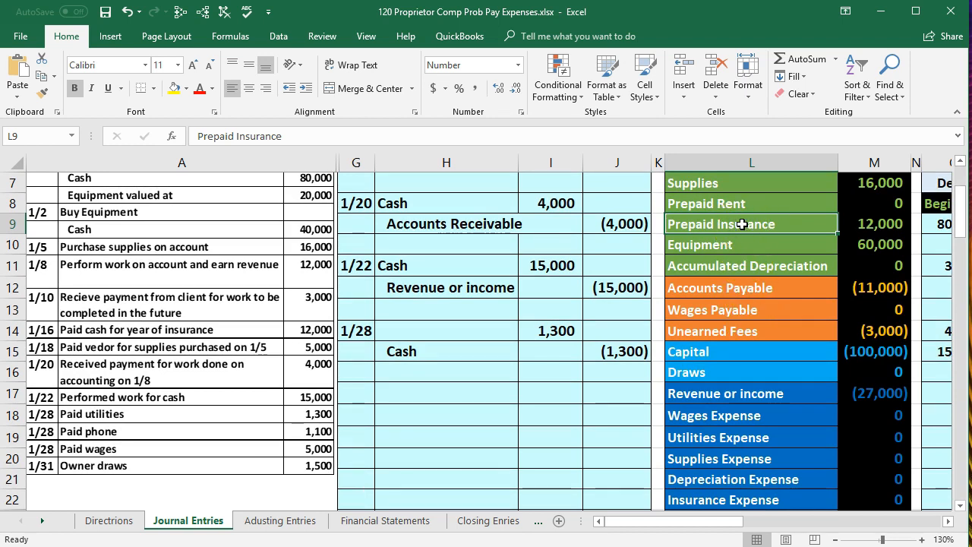
{"action": "left_click", "coordinate": [746, 438]}
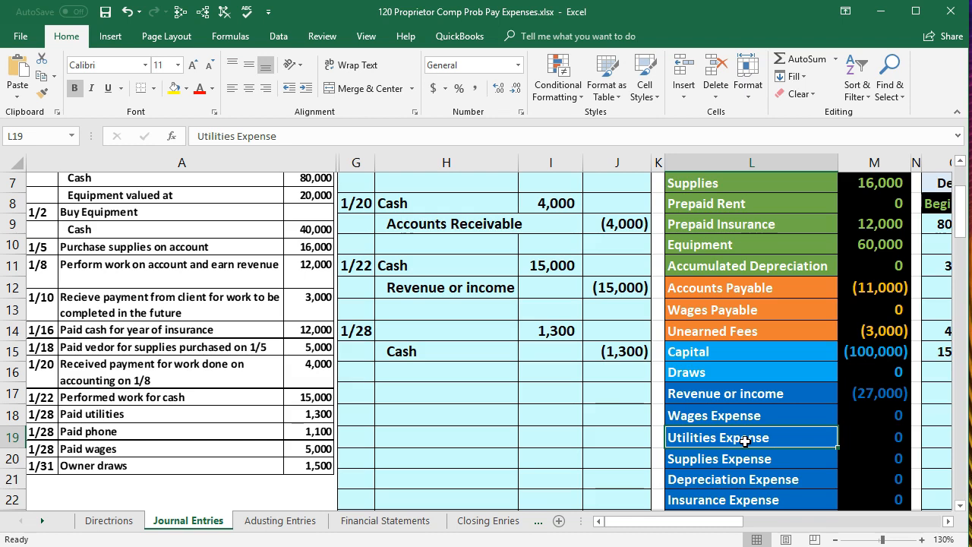
{"action": "left_click", "coordinate": [746, 218]}
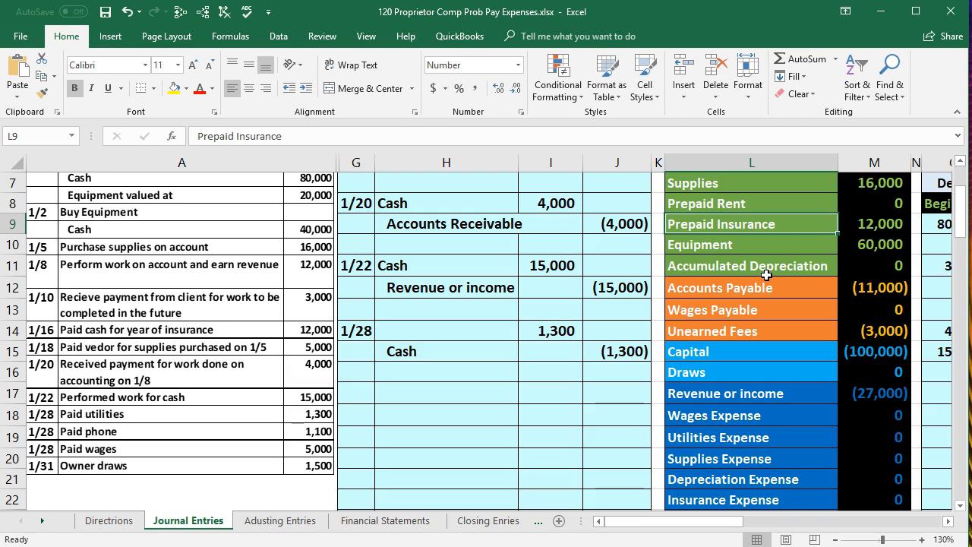
Copy the Utilities Expense account name from the trial balance into H14 as the debit account, pasting values only
{"action": "left_click", "coordinate": [763, 439]}
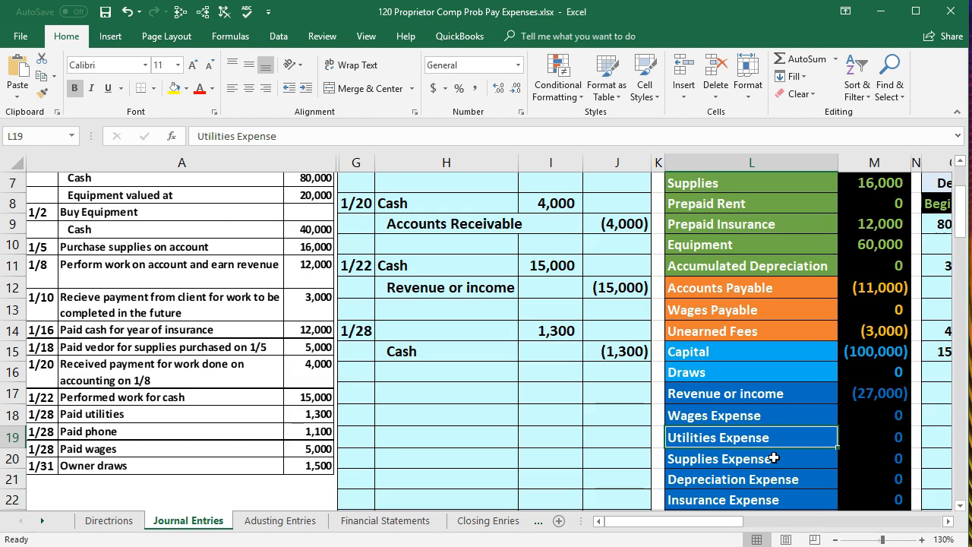
{"action": "right_click", "coordinate": [758, 440]}
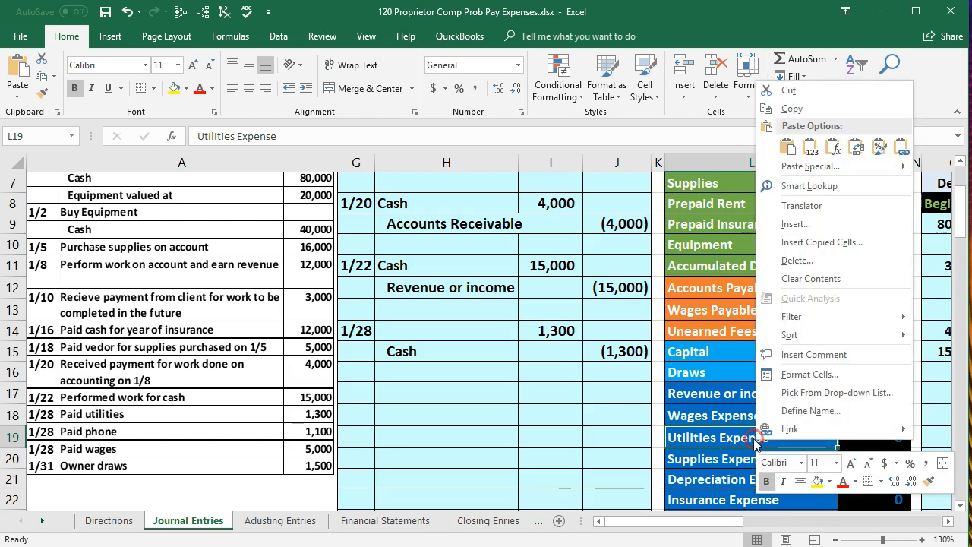
{"action": "left_click", "coordinate": [789, 109]}
{"action": "left_click", "coordinate": [395, 331]}
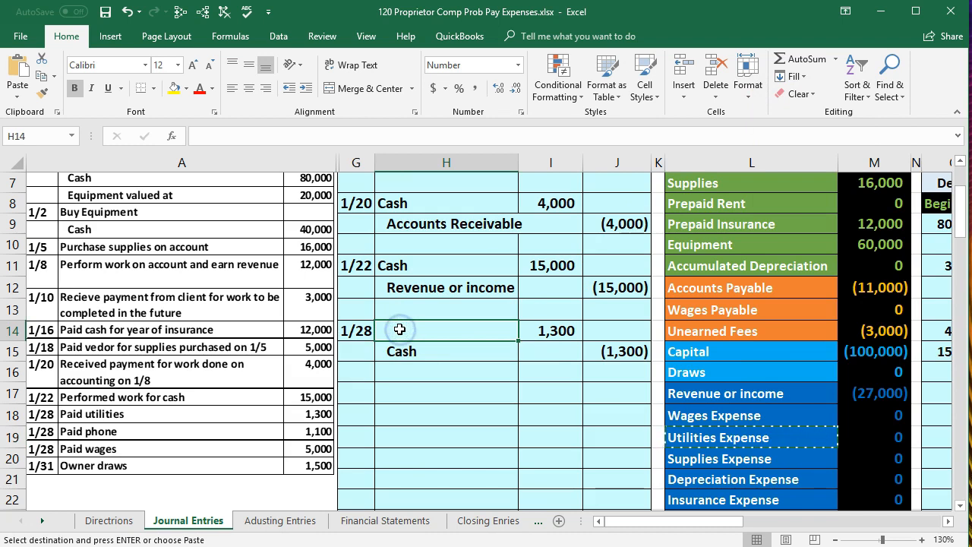
{"action": "right_click", "coordinate": [399, 329]}
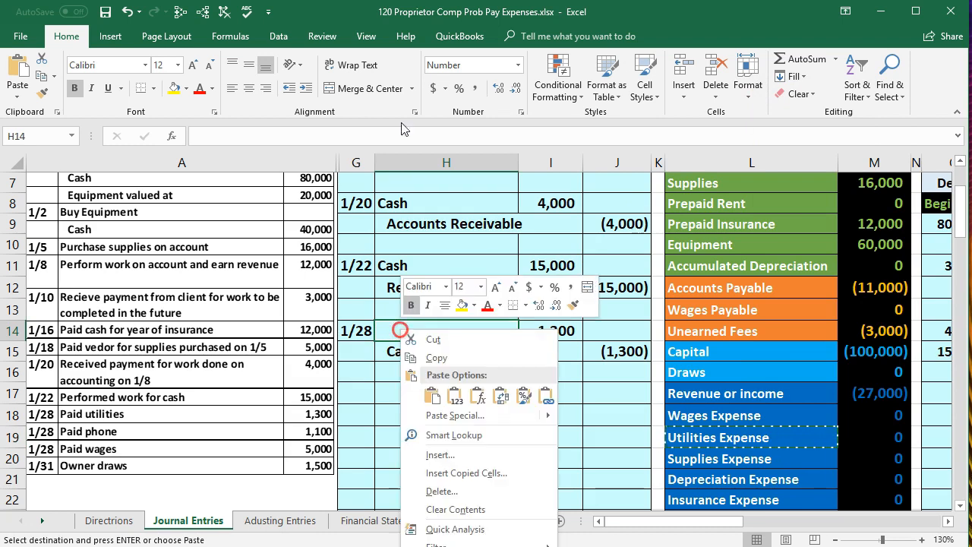
{"action": "left_click", "coordinate": [455, 396]}
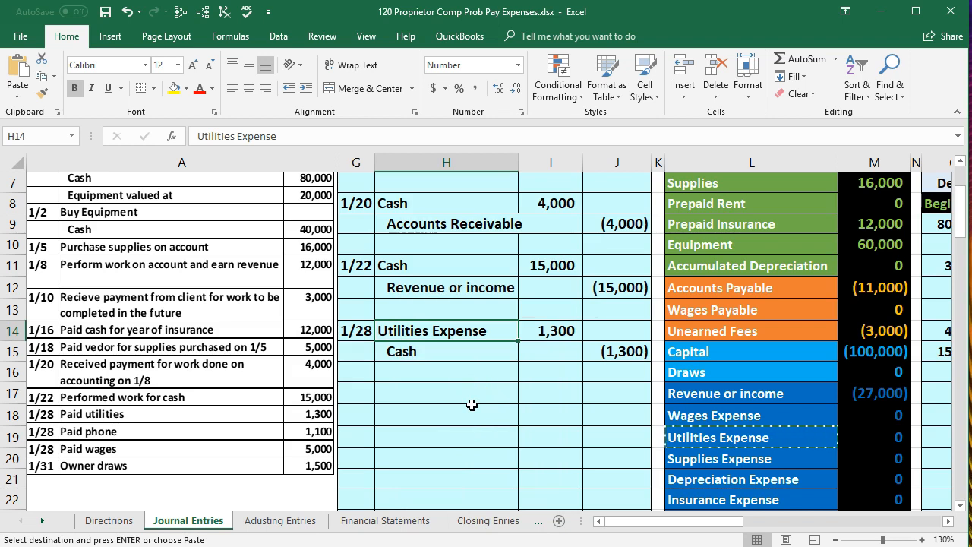
Start a new journal entry by entering the date 1/28 in cell G17
{"action": "left_click", "coordinate": [366, 393]}
{"action": "type", "text": "1/28"}
{"action": "key", "text": "Return"}
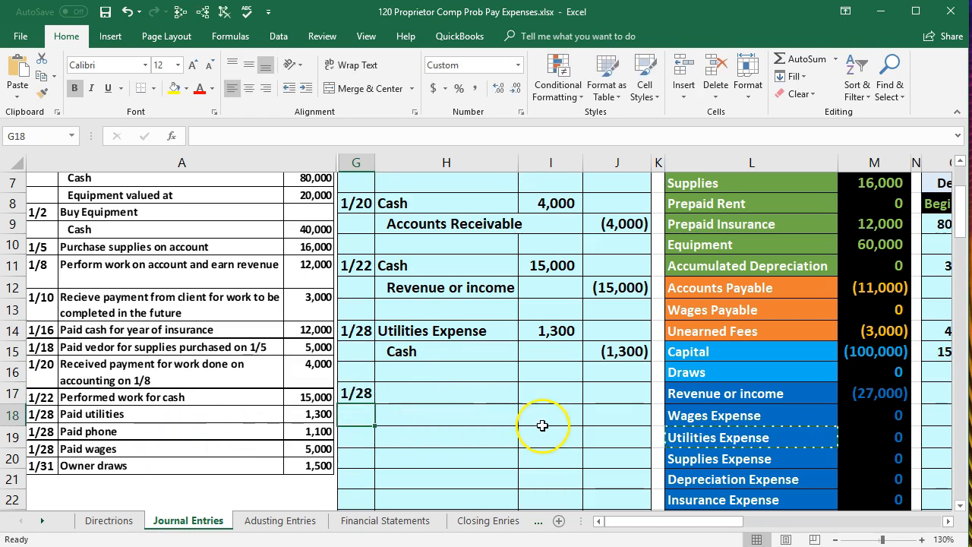
Copy the Cash account name from the trial balance into H18 as values only, and indent it as the credit account
{"action": "scroll", "coordinate": [625, 404], "scroll_direction": "up", "scroll_amount": 1}
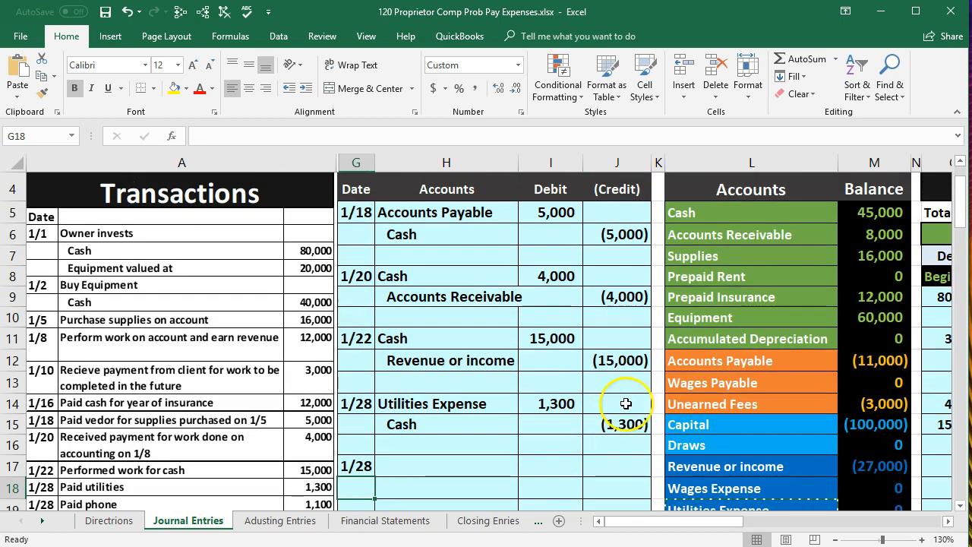
{"action": "left_click", "coordinate": [874, 205]}
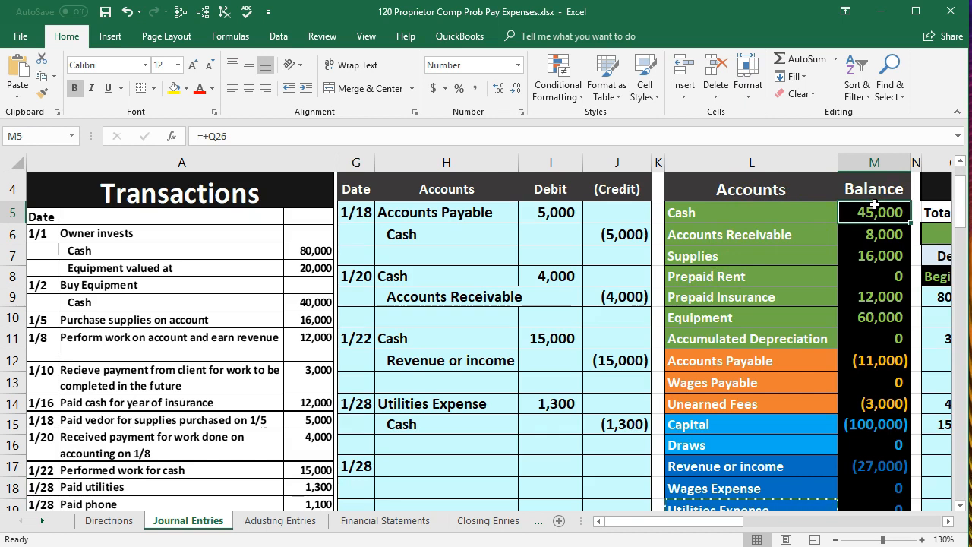
{"action": "left_click", "coordinate": [723, 212]}
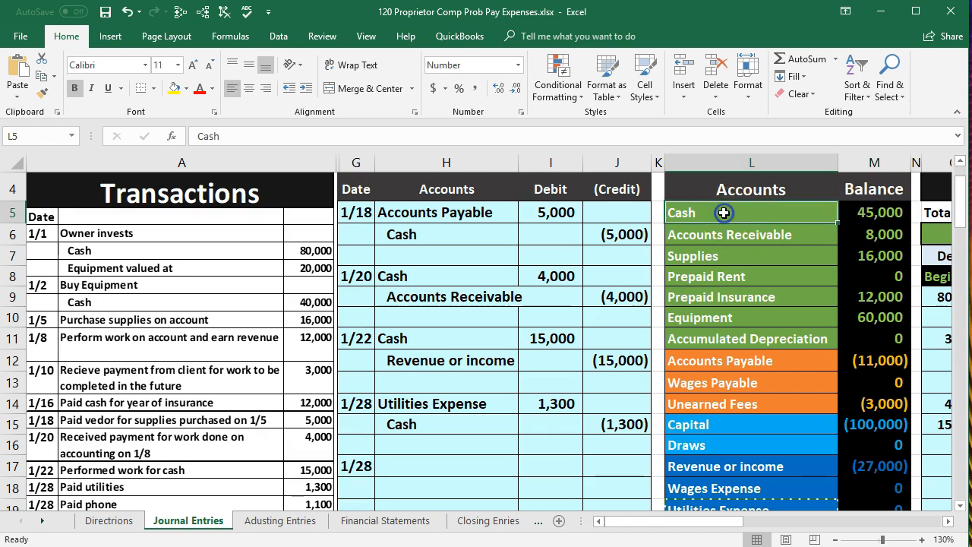
{"action": "right_click", "coordinate": [723, 212]}
{"action": "left_click", "coordinate": [744, 182]}
{"action": "scroll", "coordinate": [356, 458], "scroll_direction": "down", "scroll_amount": 1}
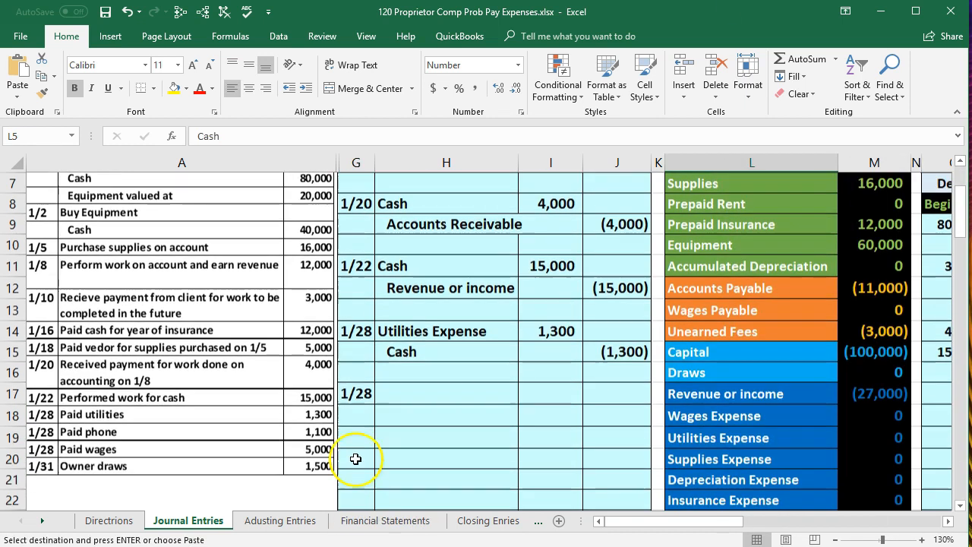
{"action": "right_click", "coordinate": [380, 409]}
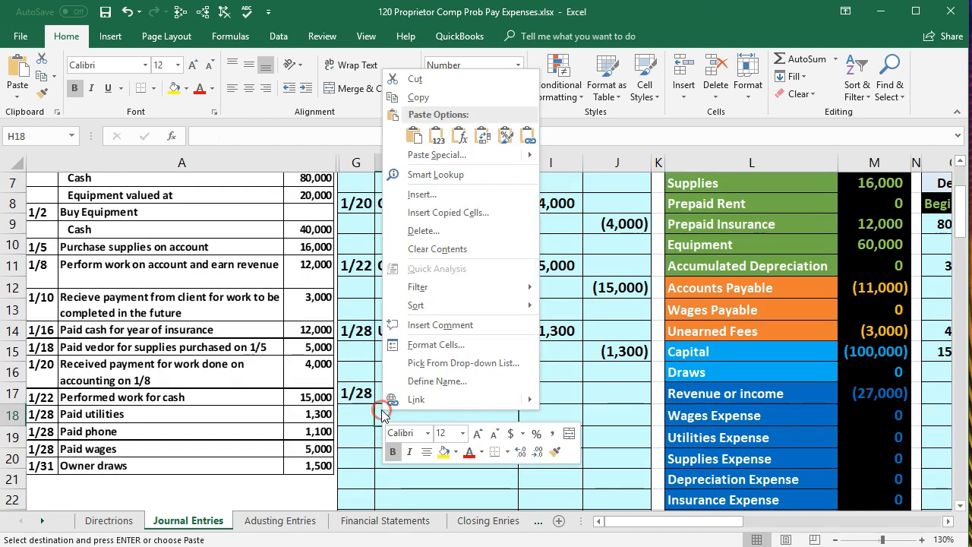
{"action": "left_click", "coordinate": [438, 137]}
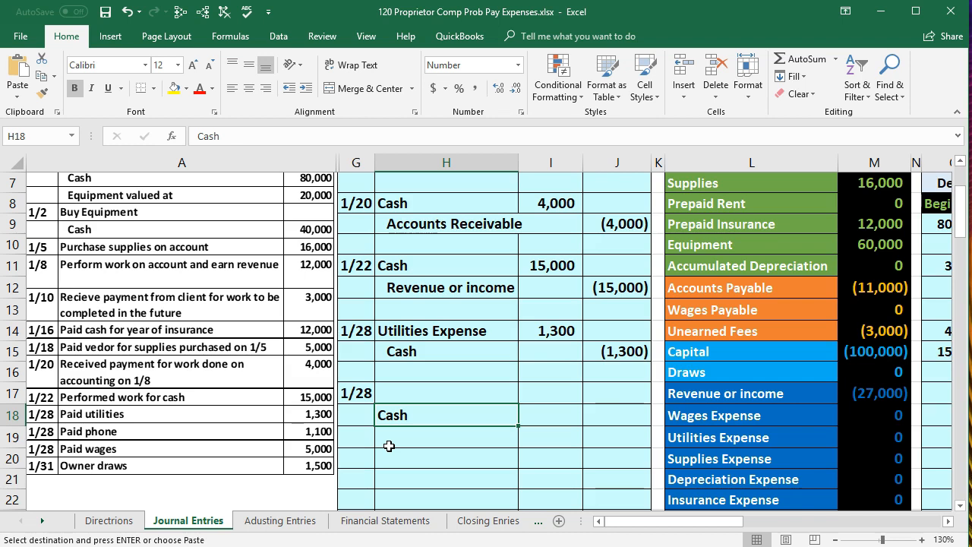
{"action": "left_click", "coordinate": [305, 89]}
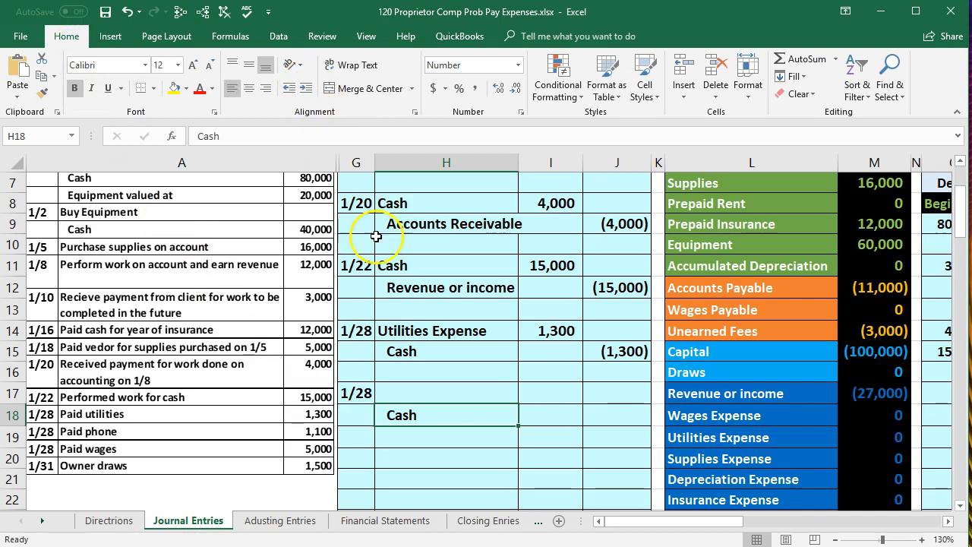
Enter the phone payment's Cash credit of -1100 in cell J18
{"action": "left_click", "coordinate": [601, 412]}
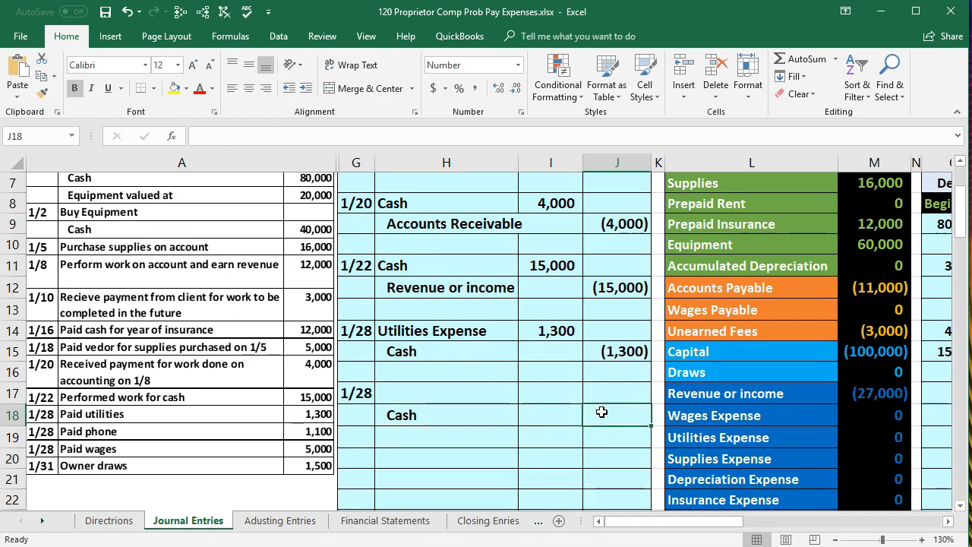
{"action": "scroll", "coordinate": [488, 432], "scroll_direction": "down", "scroll_amount": 1}
{"action": "scroll", "coordinate": [489, 432], "scroll_direction": "up", "scroll_amount": 1}
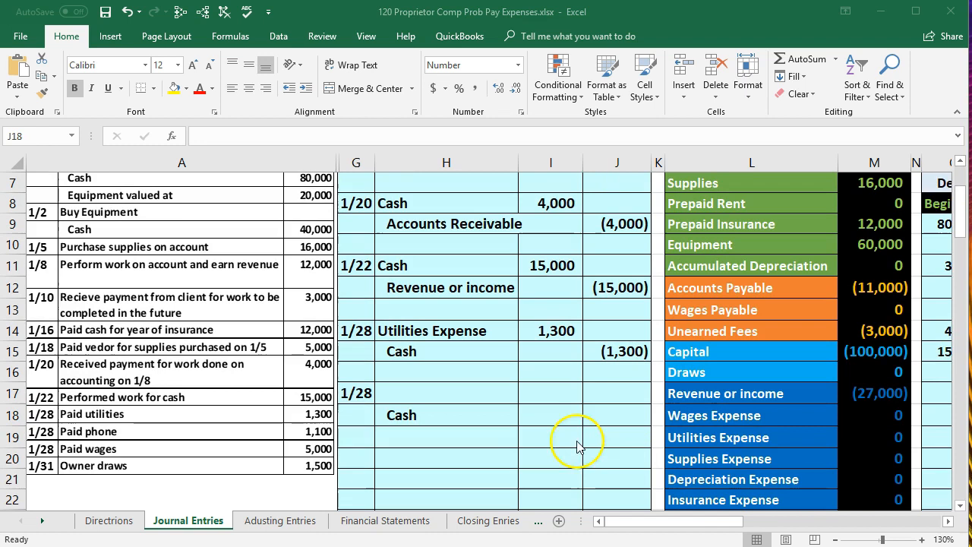
{"action": "left_click", "coordinate": [603, 408]}
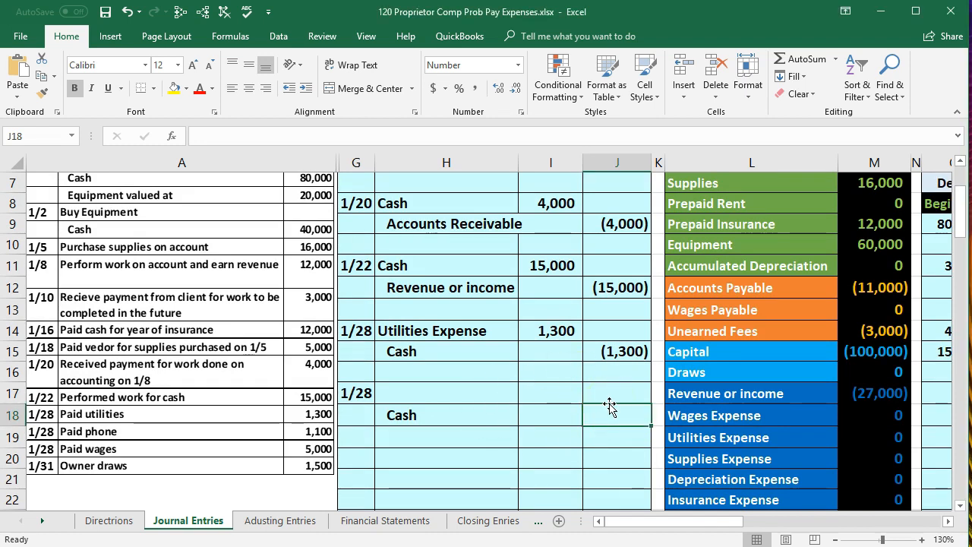
{"action": "type", "text": "-110"}
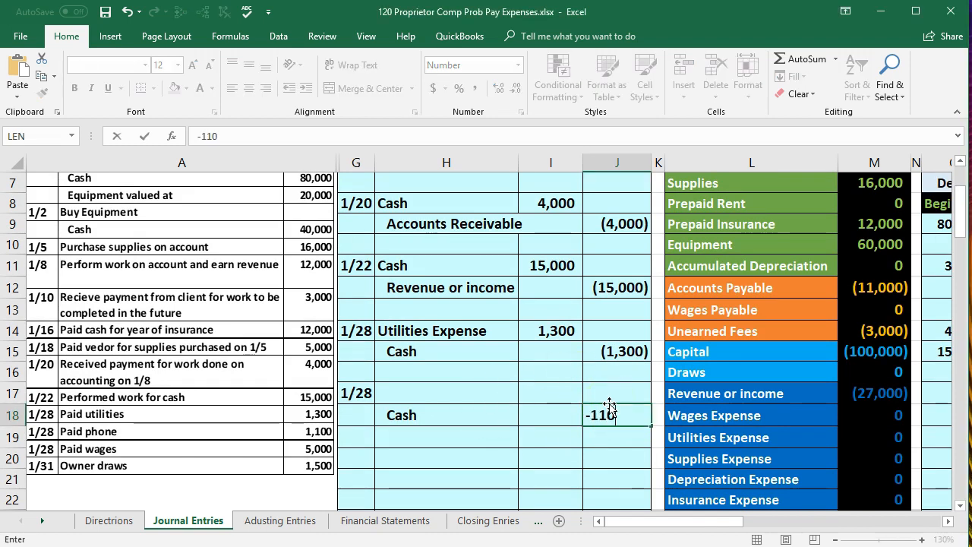
{"action": "type", "text": "0"}
{"action": "key", "text": "Return"}
Enter the phone payment's debit in I17 as the negative of the Cash credit, using the formula -J18
{"action": "left_click", "coordinate": [570, 389]}
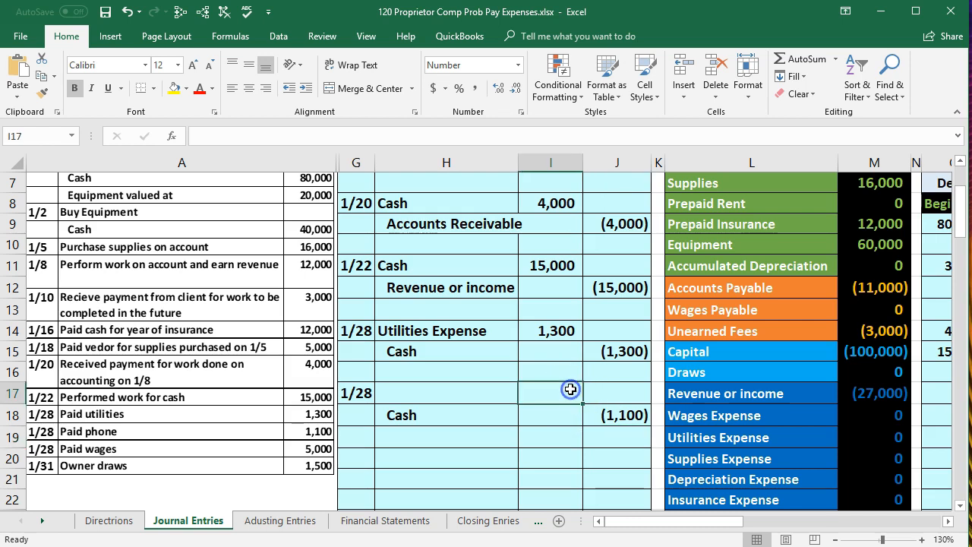
{"action": "type", "text": "-"}
{"action": "key", "text": "Down"}
{"action": "key", "text": "Right"}
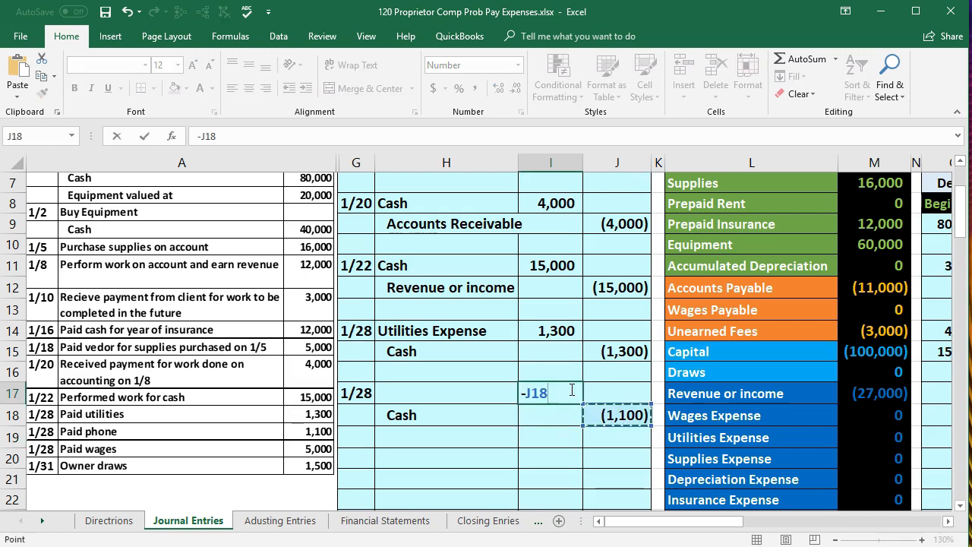
{"action": "key", "text": "Return"}
{"action": "left_click", "coordinate": [549, 391]}
Copy the Telephone Expense account name from the trial balance into H17 as the debit account, pasting values only
{"action": "left_click", "coordinate": [398, 383]}
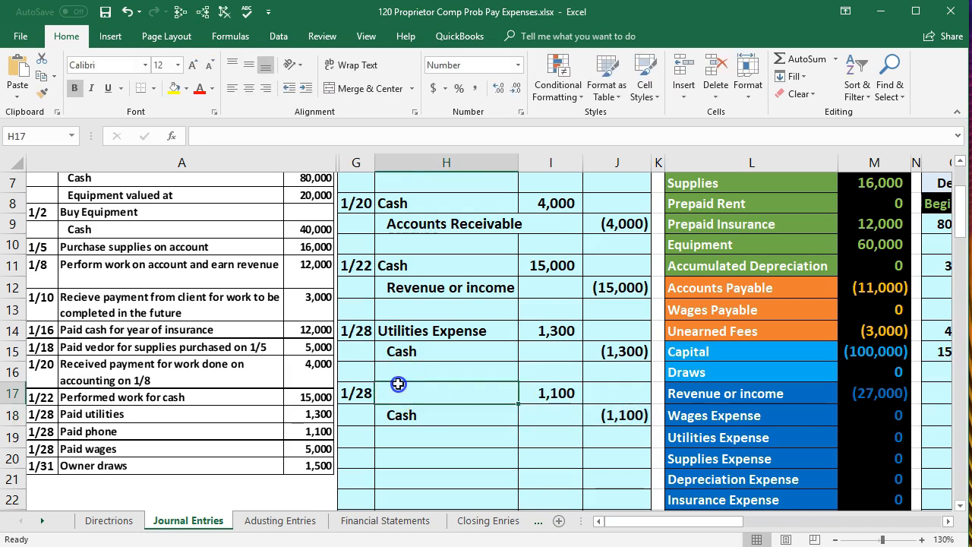
{"action": "left_click", "coordinate": [540, 413]}
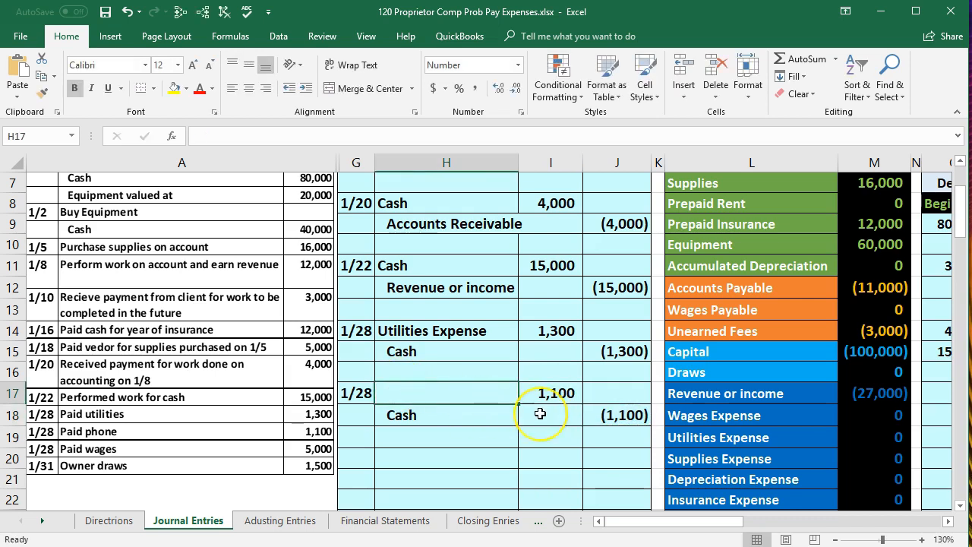
{"action": "scroll", "coordinate": [539, 413], "scroll_direction": "down", "scroll_amount": 3}
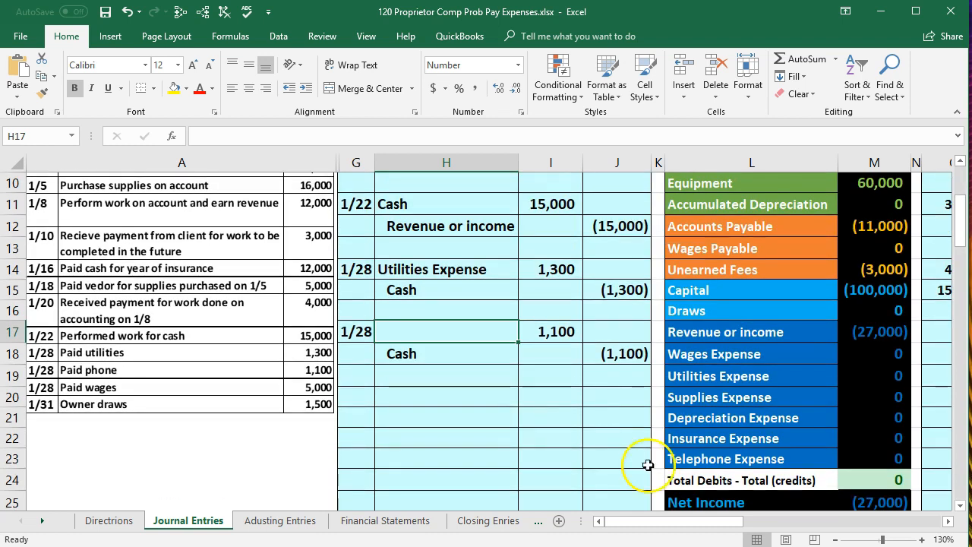
{"action": "left_click", "coordinate": [716, 457]}
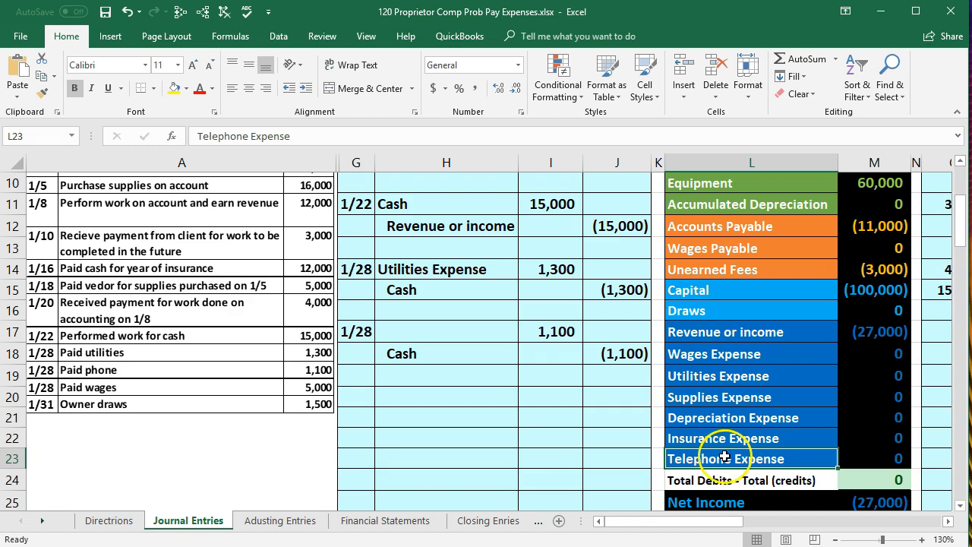
{"action": "right_click", "coordinate": [725, 456]}
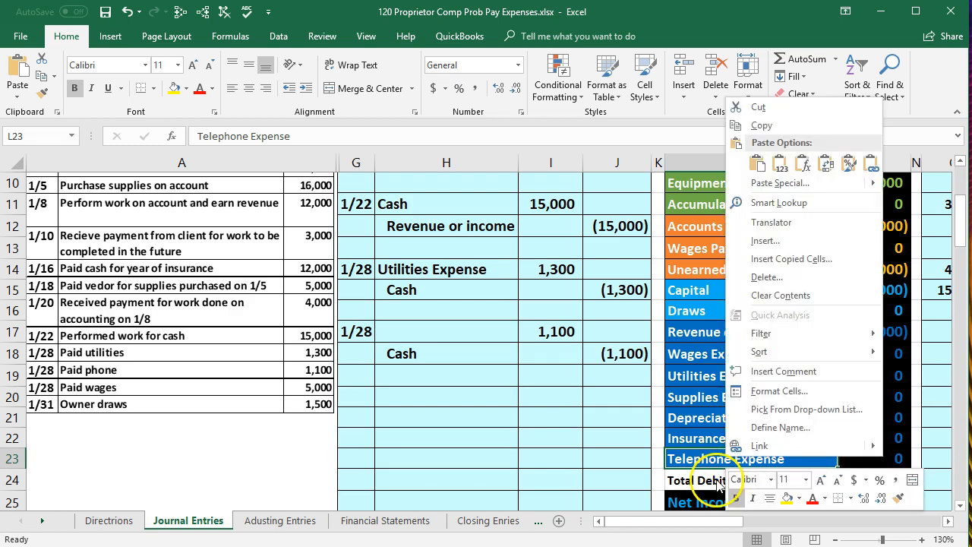
{"action": "left_click", "coordinate": [762, 125]}
{"action": "left_click", "coordinate": [433, 326]}
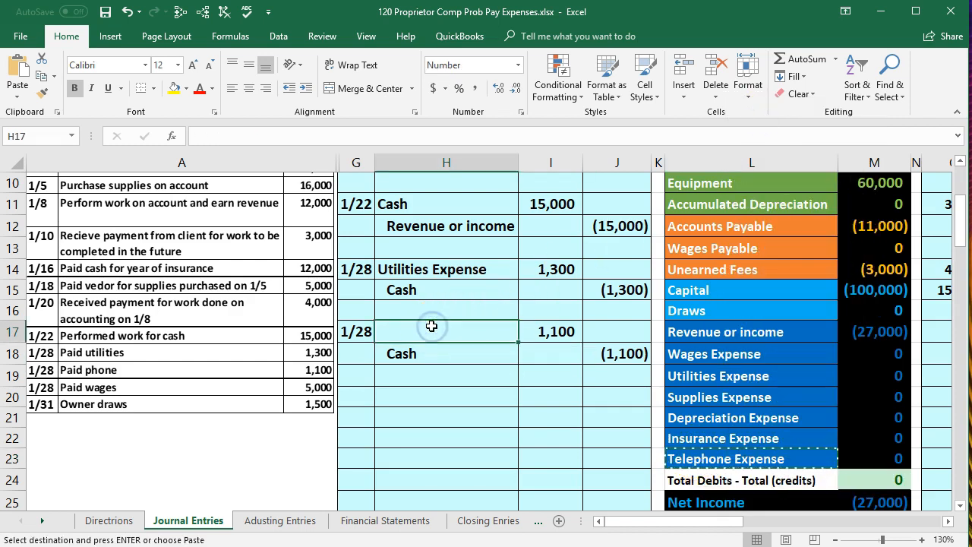
{"action": "right_click", "coordinate": [431, 326]}
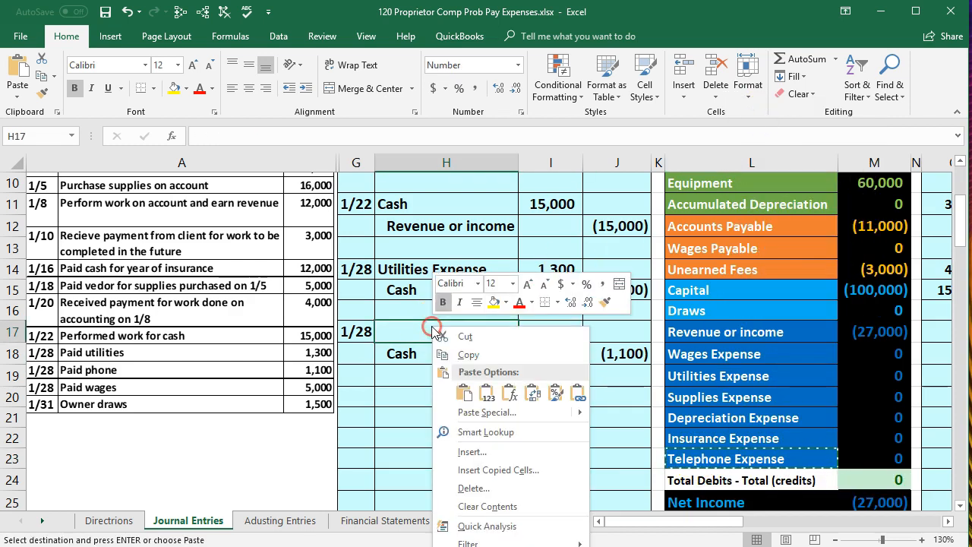
{"action": "left_click", "coordinate": [487, 391]}
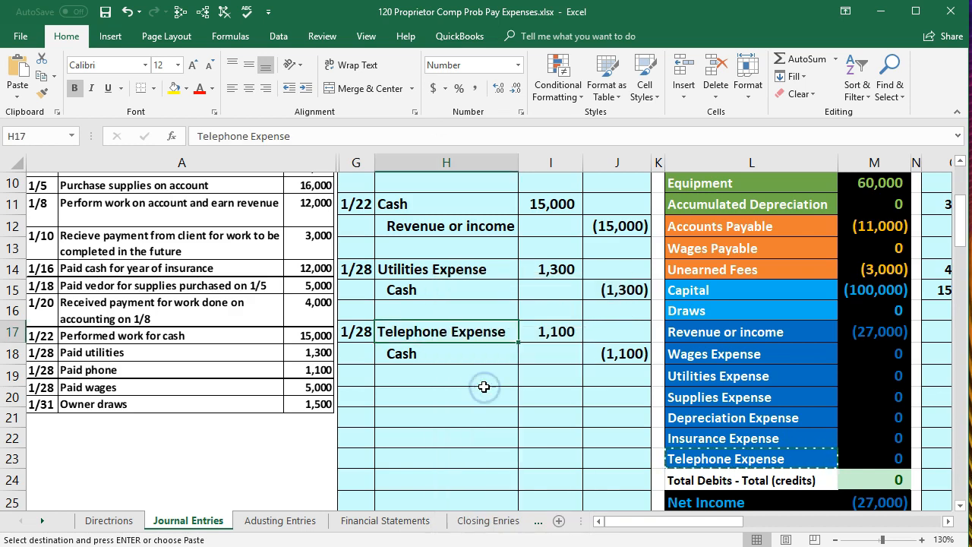
Start the wages payment journal entry by entering the date 1/28 in cell G20
{"action": "left_click", "coordinate": [355, 400]}
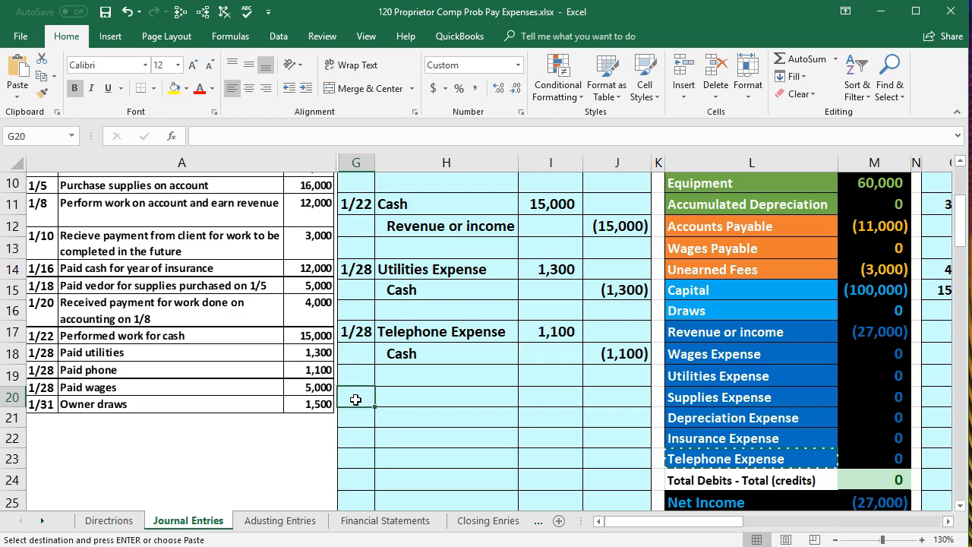
{"action": "key", "text": "Escape"}
{"action": "type", "text": "1"}
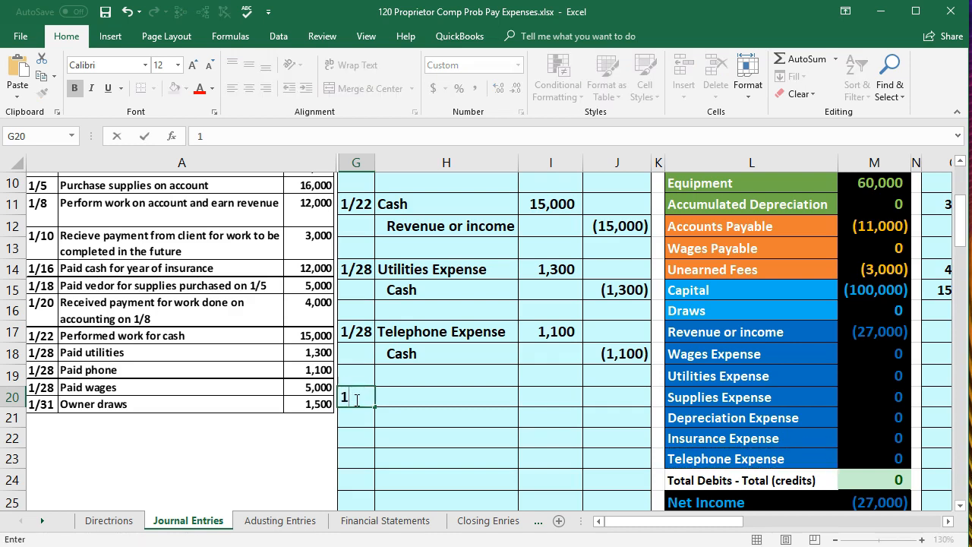
{"action": "type", "text": "/28"}
{"action": "key", "text": "Return"}
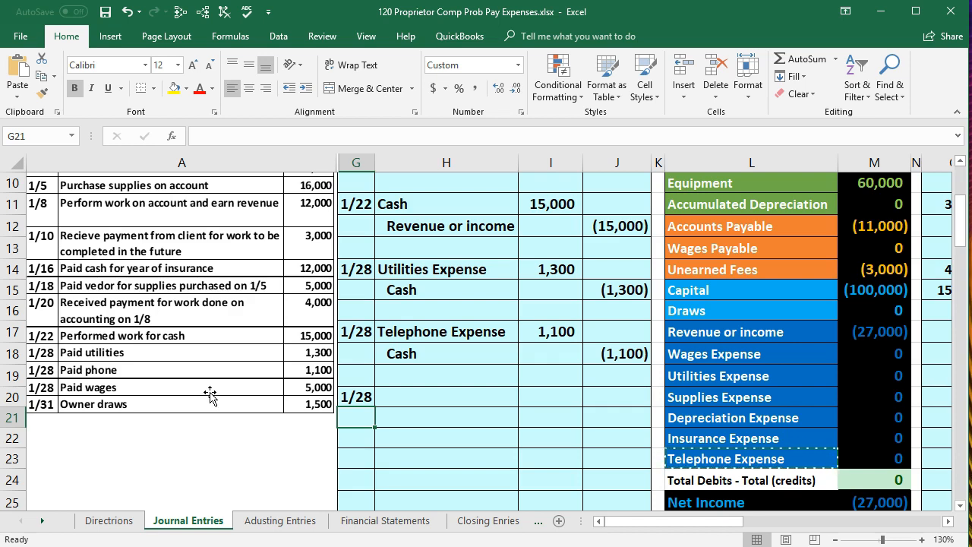
Copy the Cash account name from the trial balance into H21 as the wages entry's credit account, pasting values only
{"action": "left_click", "coordinate": [460, 391]}
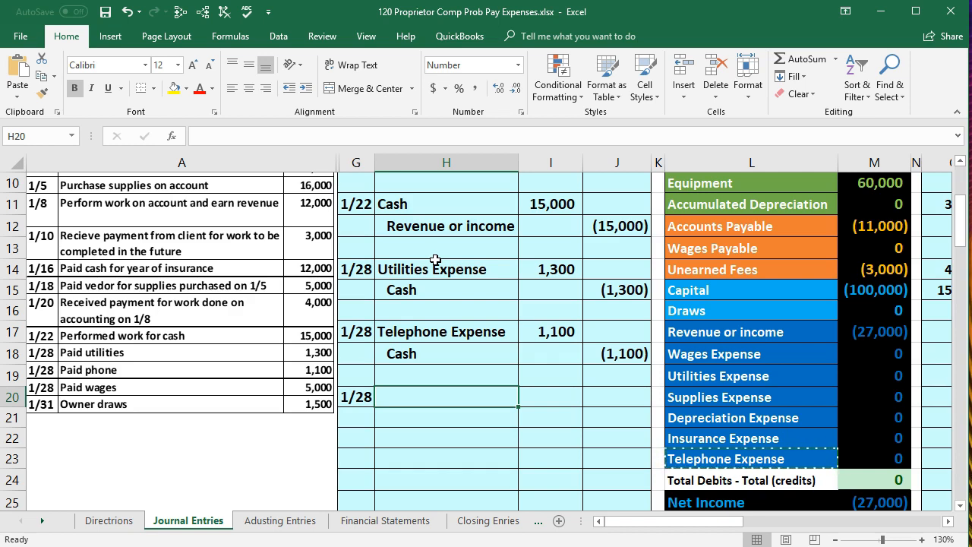
{"action": "left_click", "coordinate": [621, 394]}
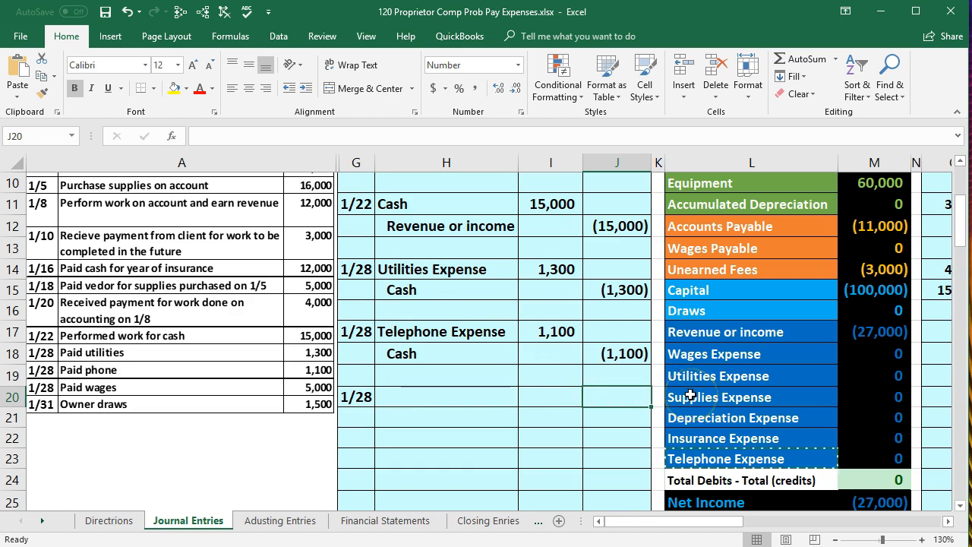
{"action": "scroll", "coordinate": [690, 394], "scroll_direction": "up", "scroll_amount": 2}
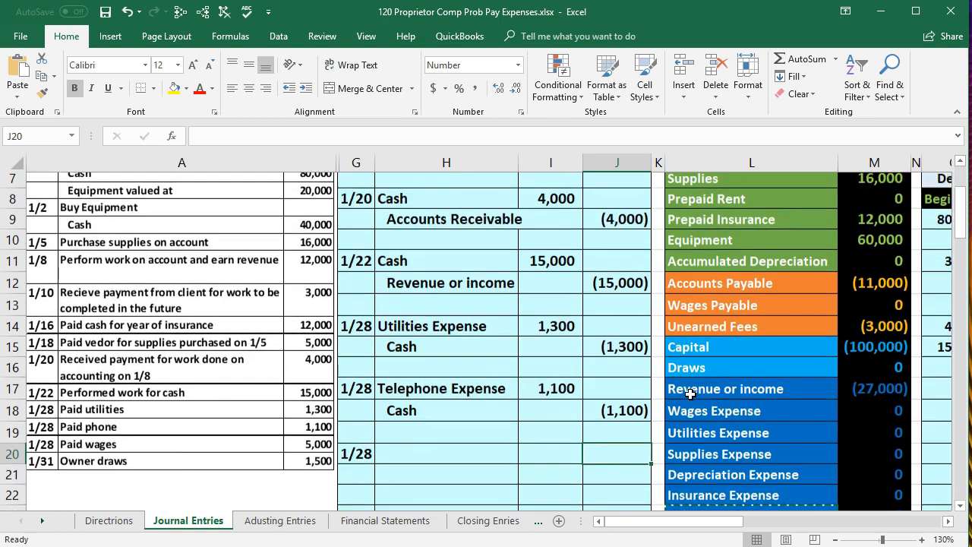
{"action": "left_click", "coordinate": [750, 208]}
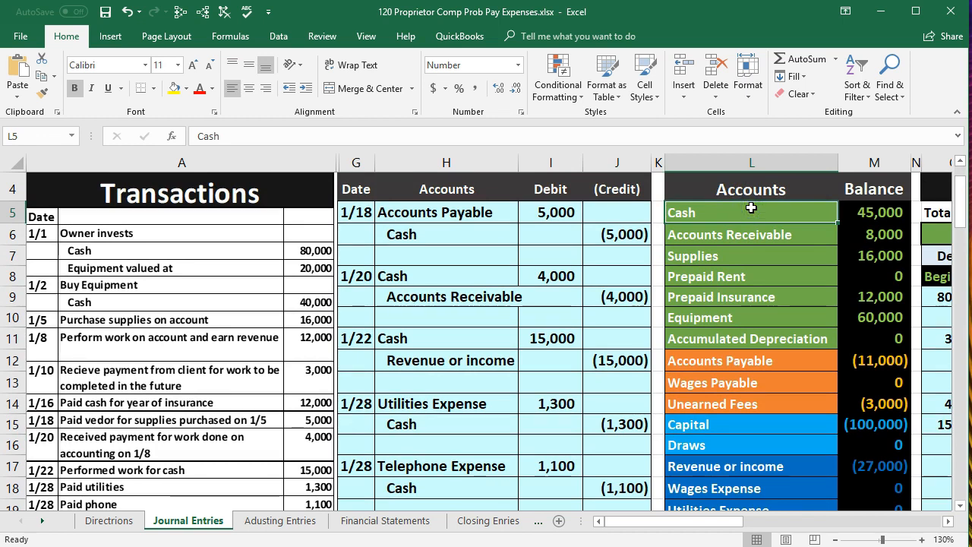
{"action": "right_click", "coordinate": [751, 208]}
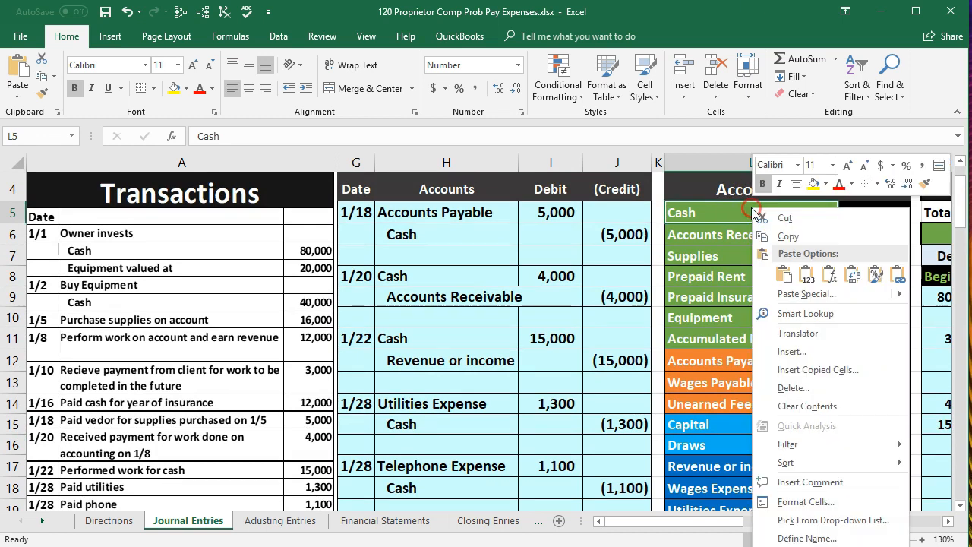
{"action": "left_click", "coordinate": [766, 237]}
{"action": "scroll", "coordinate": [454, 393], "scroll_direction": "down", "scroll_amount": 2}
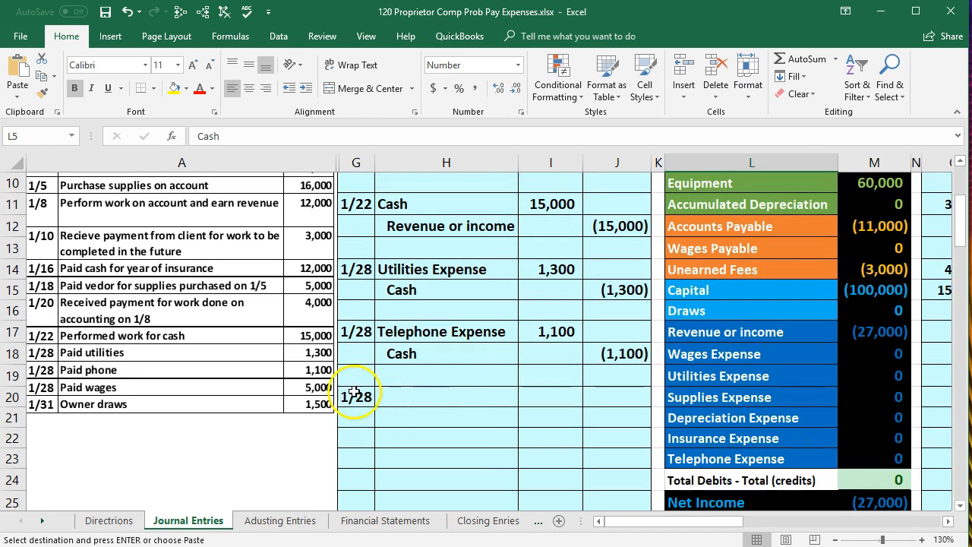
{"action": "left_click", "coordinate": [402, 414]}
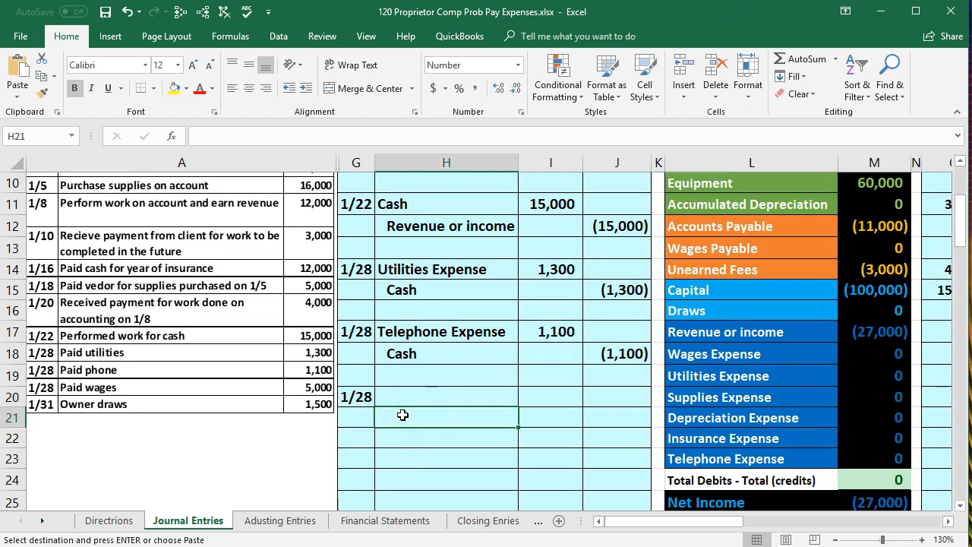
{"action": "right_click", "coordinate": [402, 415]}
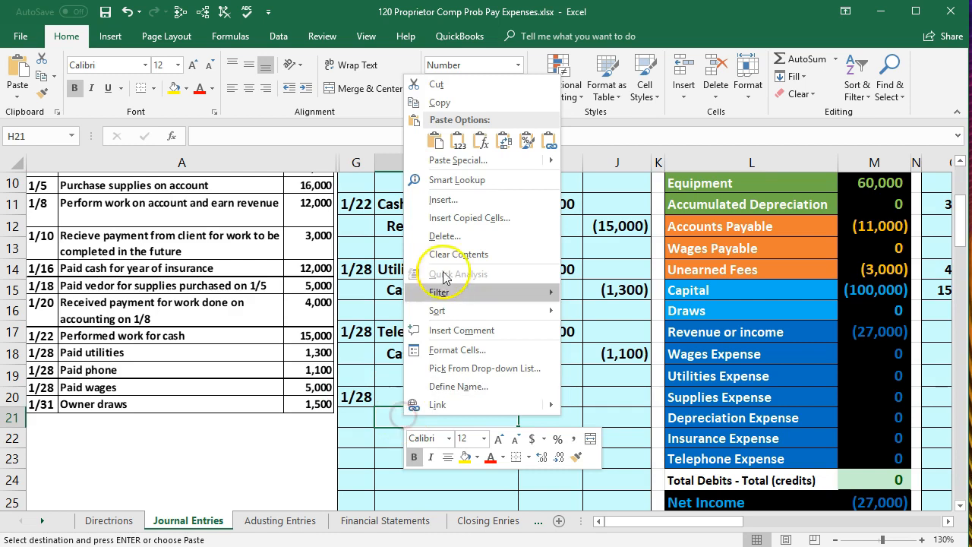
{"action": "left_click", "coordinate": [456, 142]}
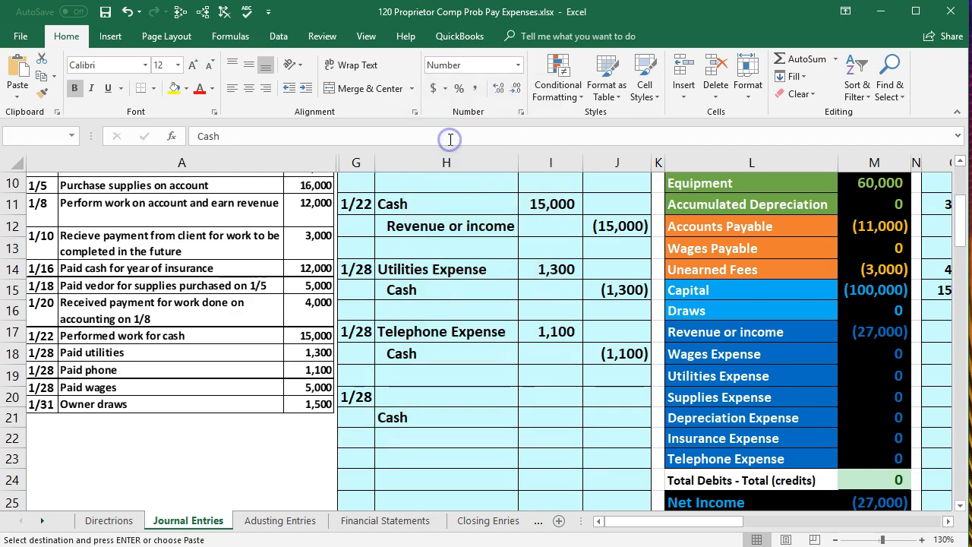
Enter the wages payment's Cash credit of -5000 in J21 and move to the debit cell I20
{"action": "left_click", "coordinate": [600, 414]}
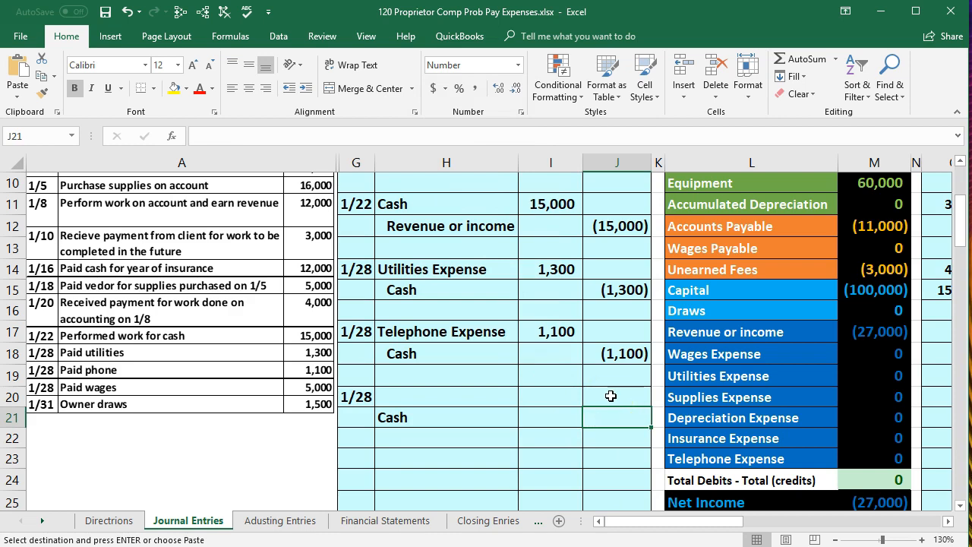
{"action": "type", "text": "-5000"}
{"action": "key", "text": "Return"}
{"action": "key", "text": "Up"}
{"action": "key", "text": "Up"}
{"action": "key", "text": "Left"}
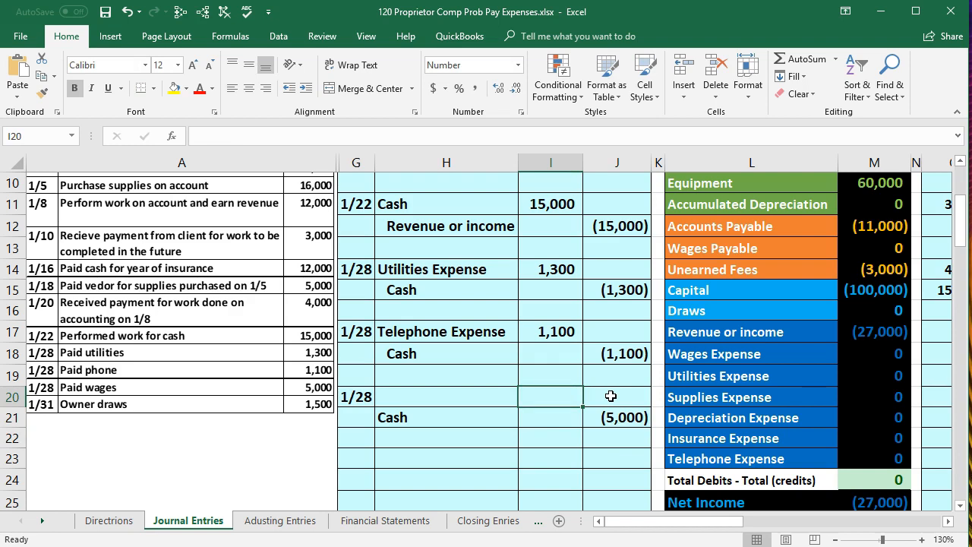
Enter the wages debit in I20 as the negative of J21 and indent the Cash credit account name in H21
{"action": "type", "text": "-"}
{"action": "key", "text": "Right"}
{"action": "key", "text": "Down"}
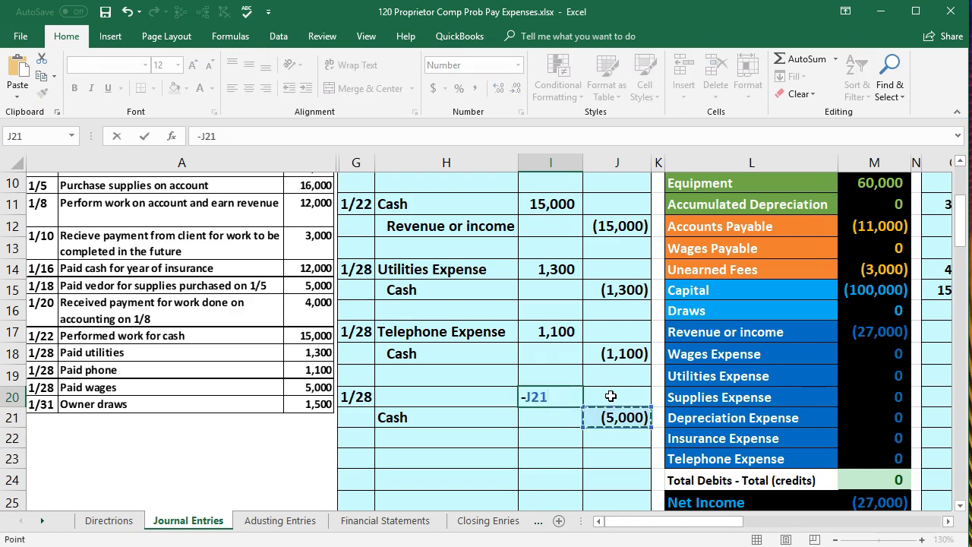
{"action": "key", "text": "Return"}
{"action": "left_click", "coordinate": [444, 419]}
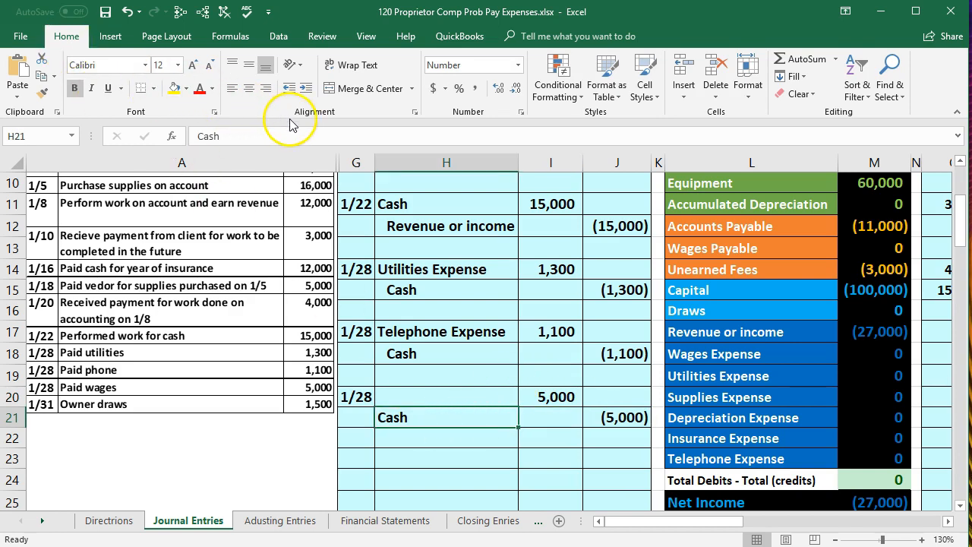
{"action": "left_click", "coordinate": [306, 91]}
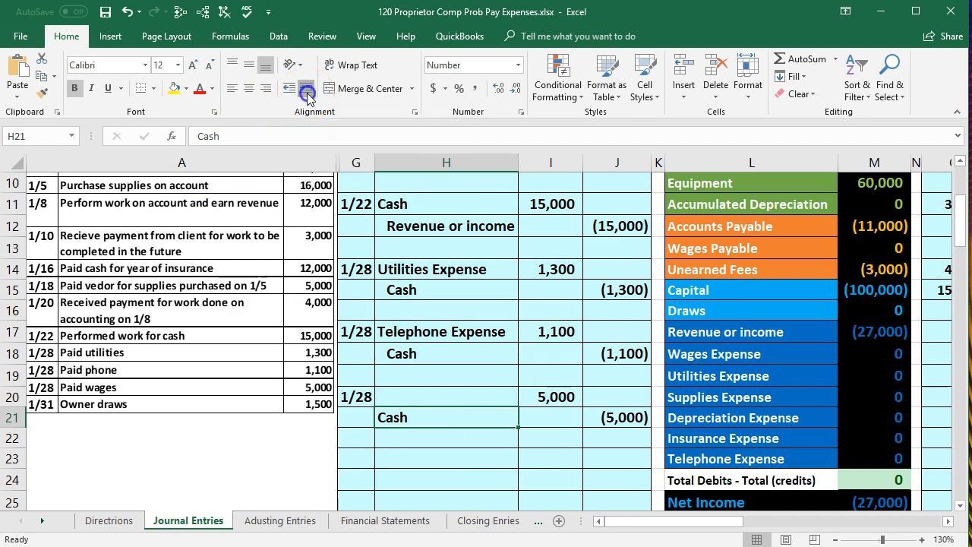
Copy the Wages Expense account name from the trial balance into H20 as the debit account, pasting values only
{"action": "left_click", "coordinate": [403, 395]}
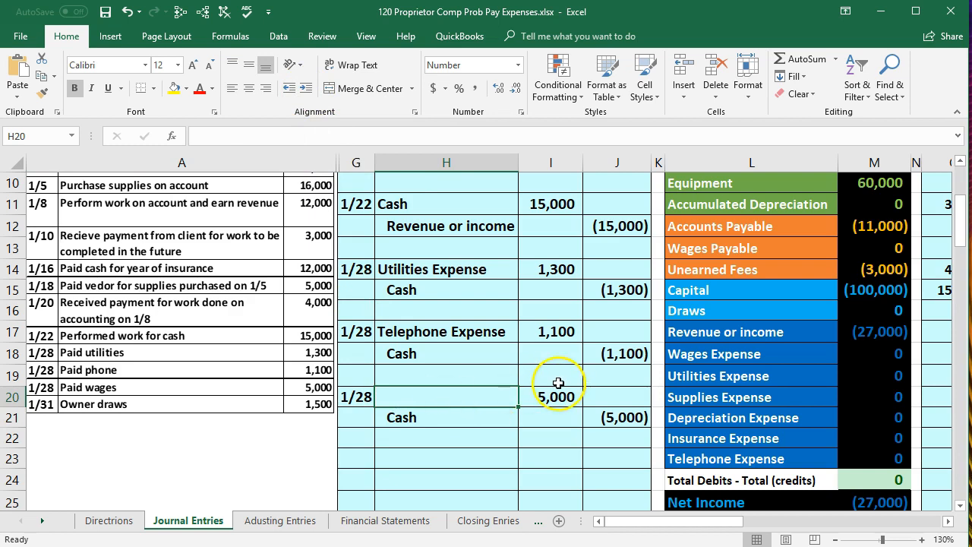
{"action": "left_click", "coordinate": [776, 346]}
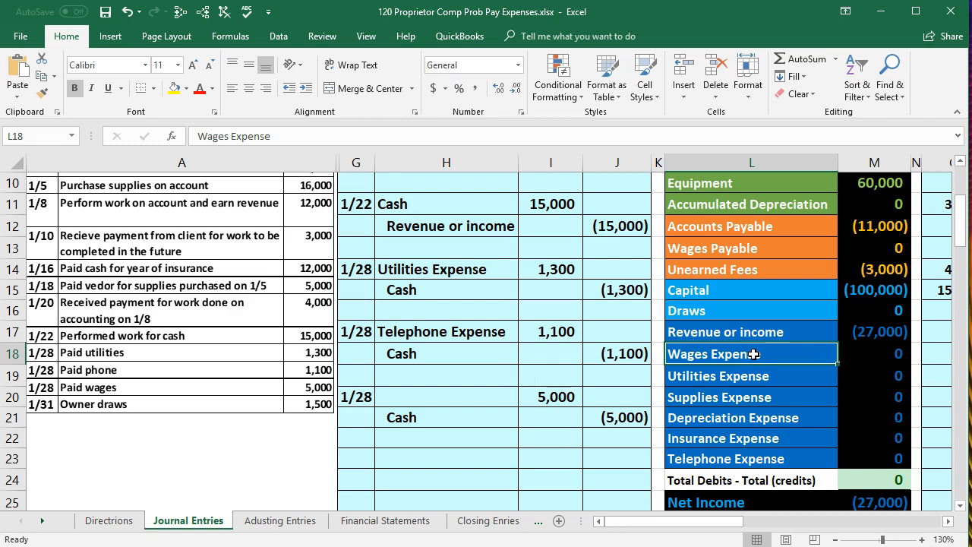
{"action": "right_click", "coordinate": [753, 354]}
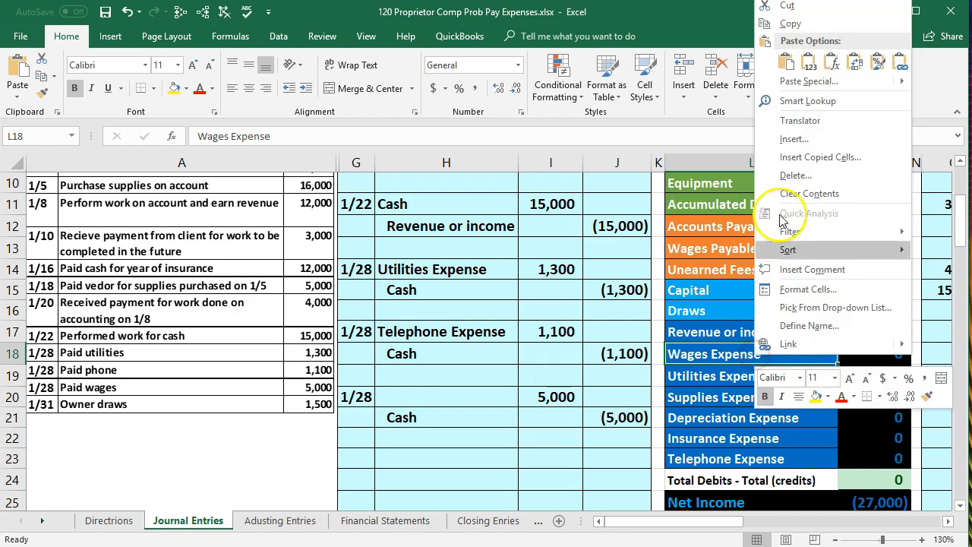
{"action": "left_click", "coordinate": [786, 25]}
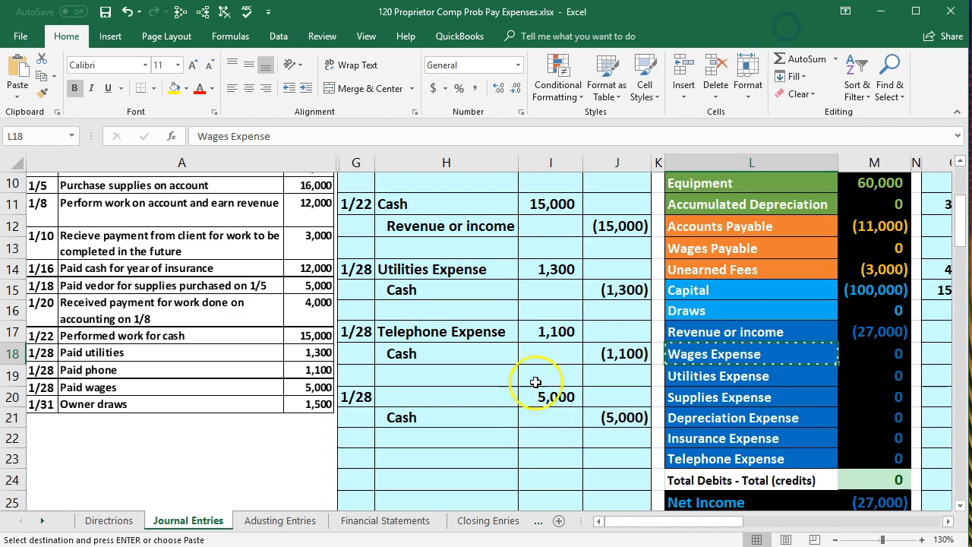
{"action": "left_click", "coordinate": [416, 399]}
{"action": "right_click", "coordinate": [416, 399]}
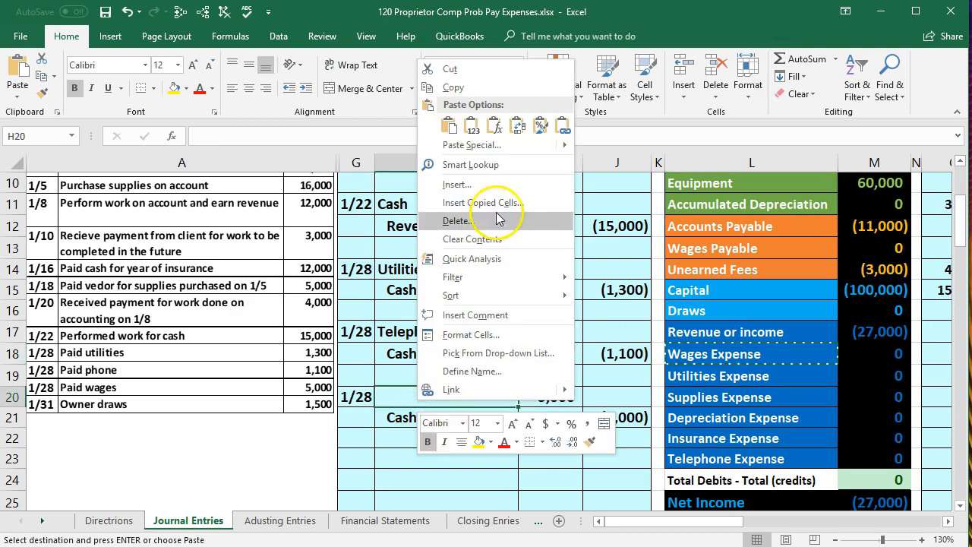
{"action": "left_click", "coordinate": [476, 126]}
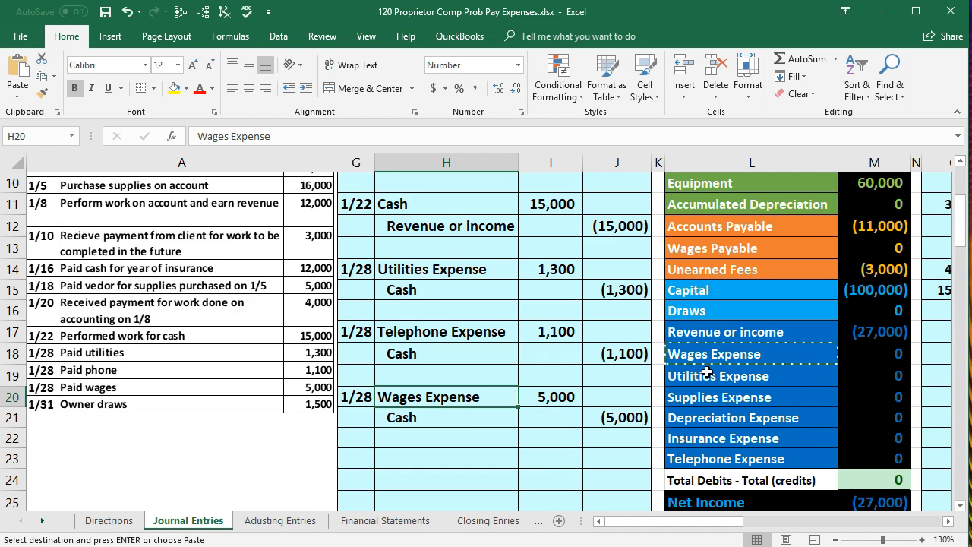
Review the wages entry's amounts and the three 1/28 expense entries alongside the trial balance and general ledger
{"action": "left_click", "coordinate": [621, 419]}
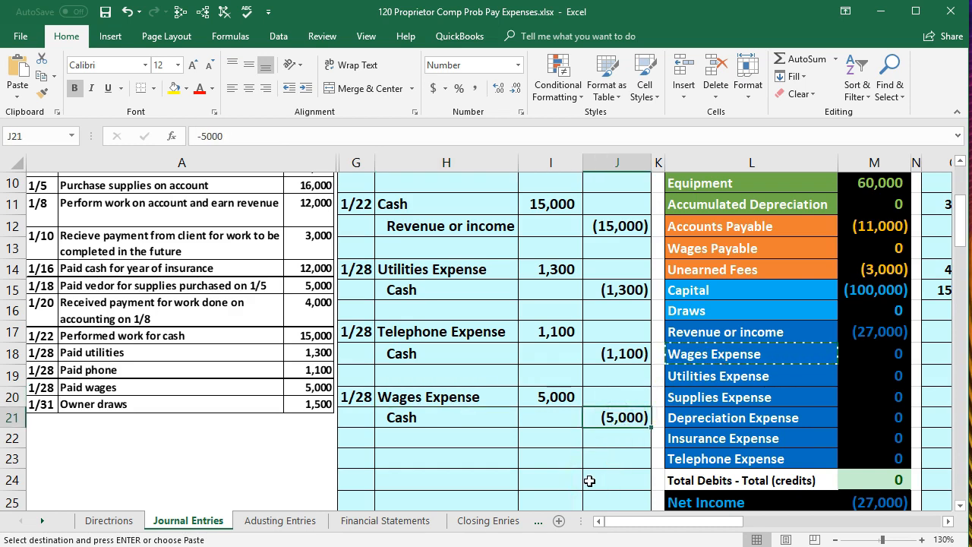
{"action": "left_click", "coordinate": [555, 397]}
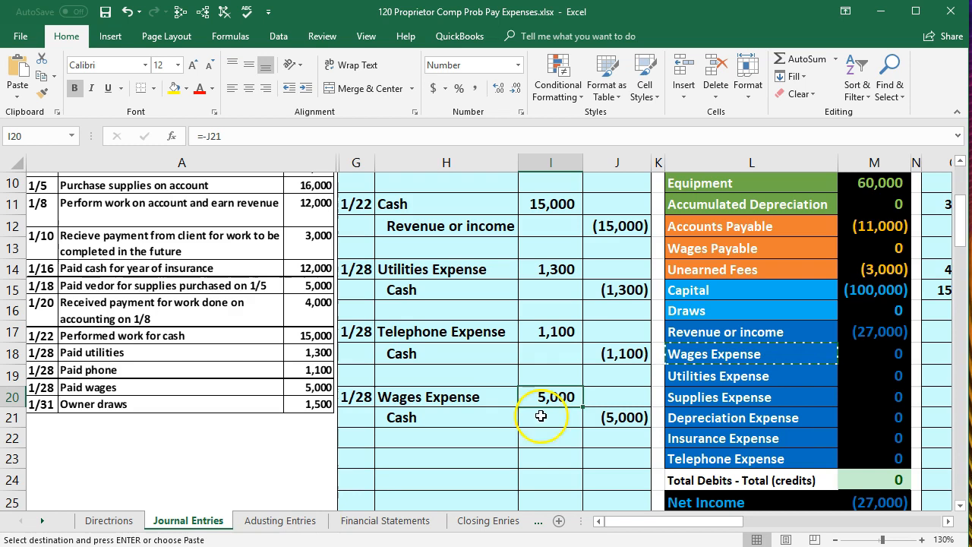
{"action": "left_click_drag", "start_coordinate": [349, 270], "coordinate": [603, 424]}
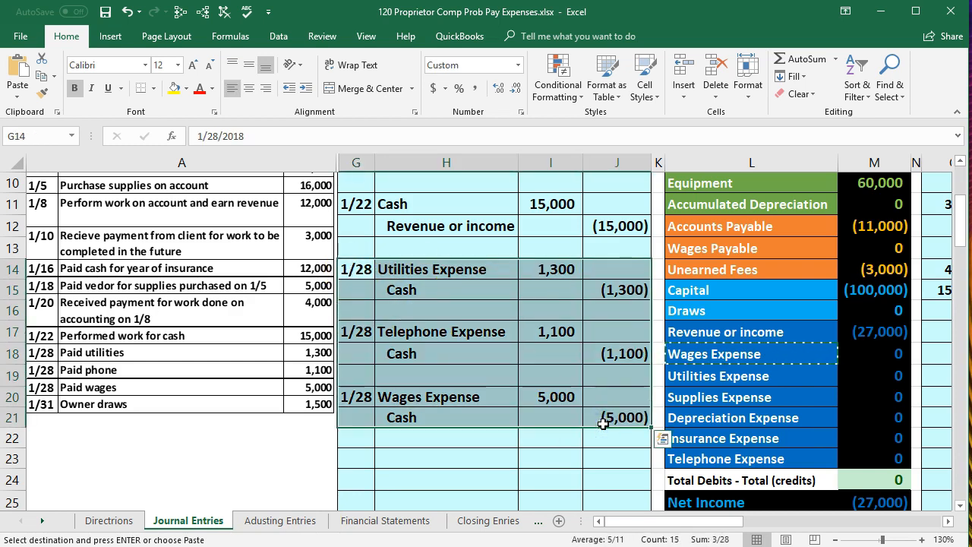
{"action": "left_click", "coordinate": [835, 539]}
{"action": "left_click", "coordinate": [834, 539]}
{"action": "left_click", "coordinate": [834, 540]}
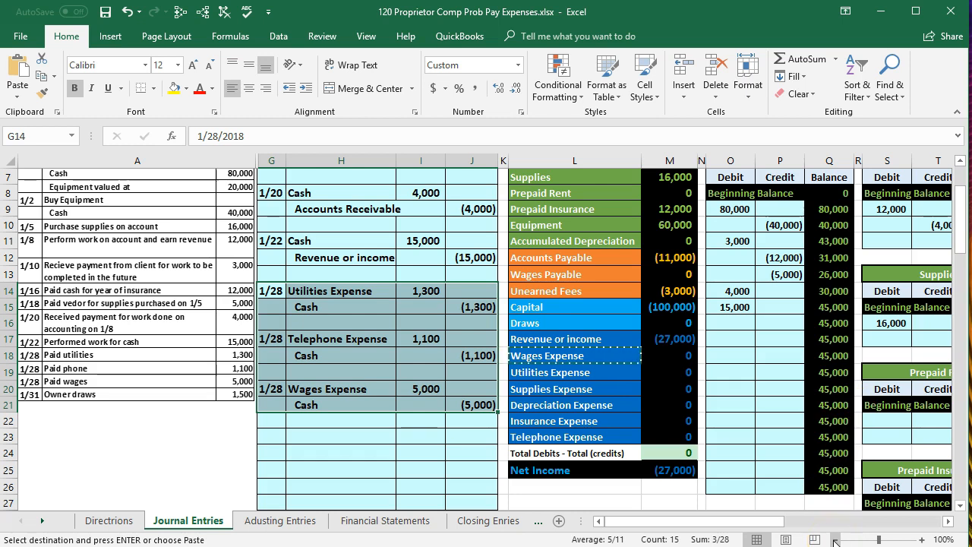
{"action": "left_click", "coordinate": [922, 539]}
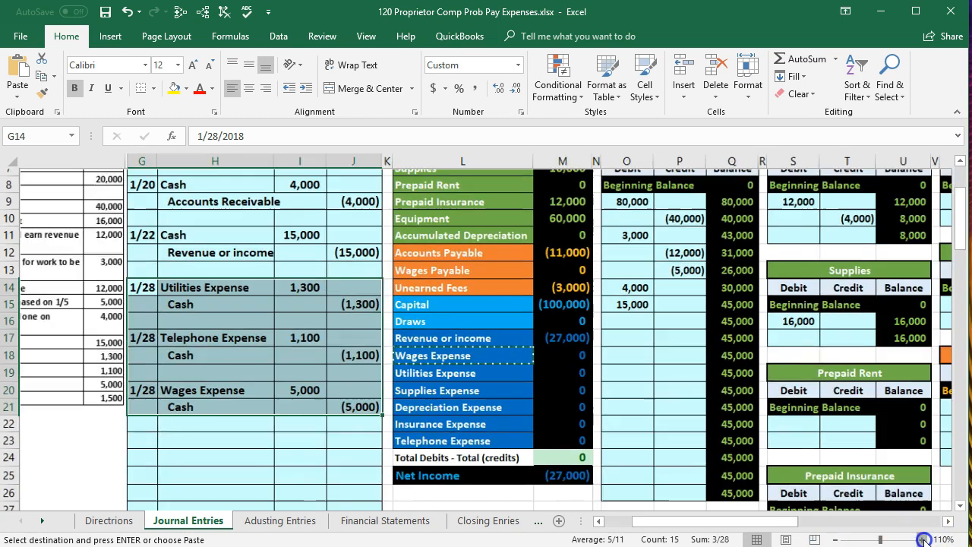
{"action": "left_click", "coordinate": [922, 540]}
{"action": "left_click", "coordinate": [922, 540]}
{"action": "left_click_drag", "start_coordinate": [759, 522], "coordinate": [718, 525]}
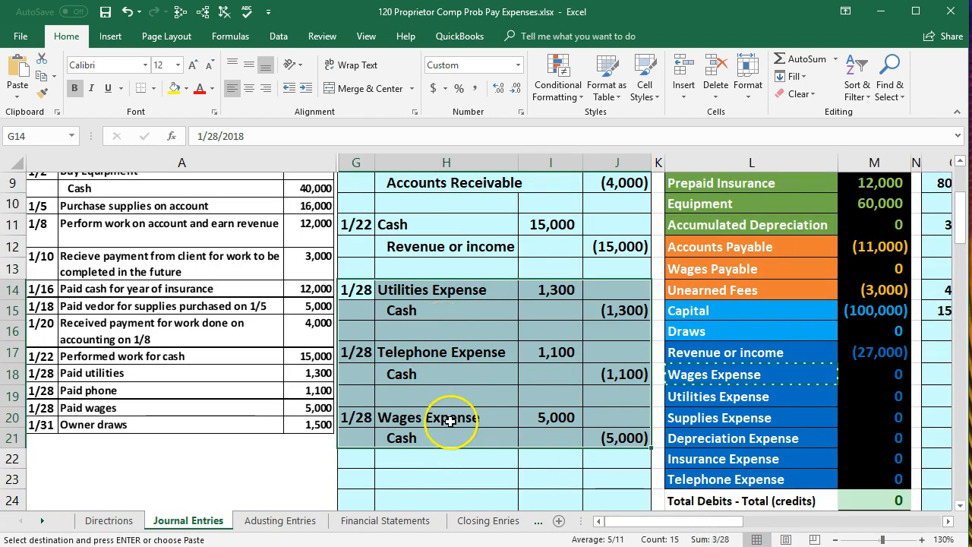
{"action": "left_click_drag", "start_coordinate": [450, 422], "coordinate": [612, 435]}
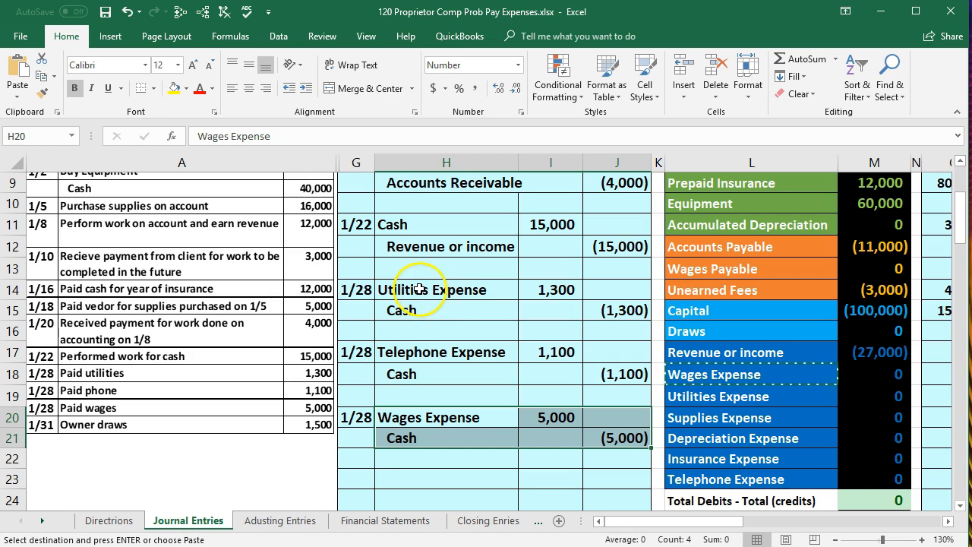
Highlight the utilities journal entry in H14:J15 with a light green fill
{"action": "left_click", "coordinate": [425, 290]}
{"action": "left_click_drag", "start_coordinate": [495, 292], "coordinate": [592, 306]}
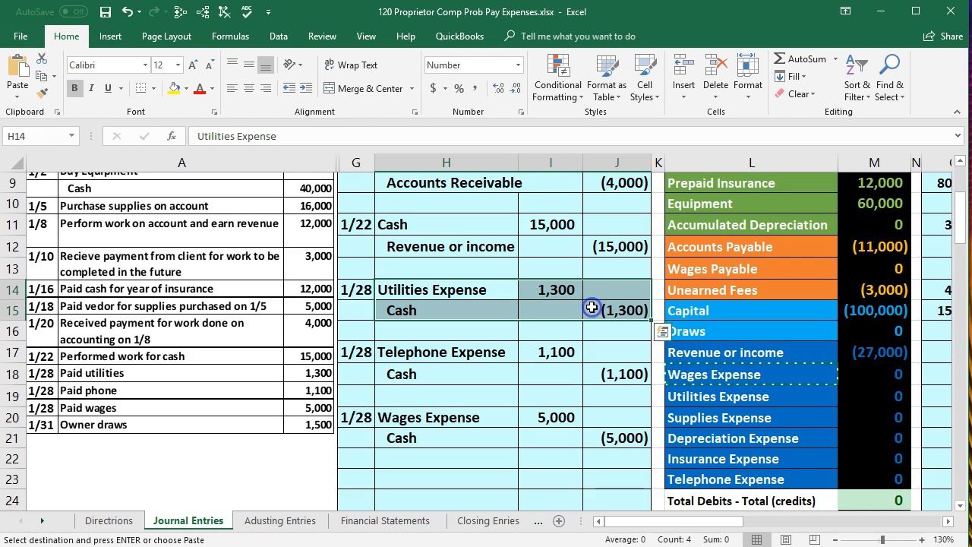
{"action": "right_click", "coordinate": [478, 306]}
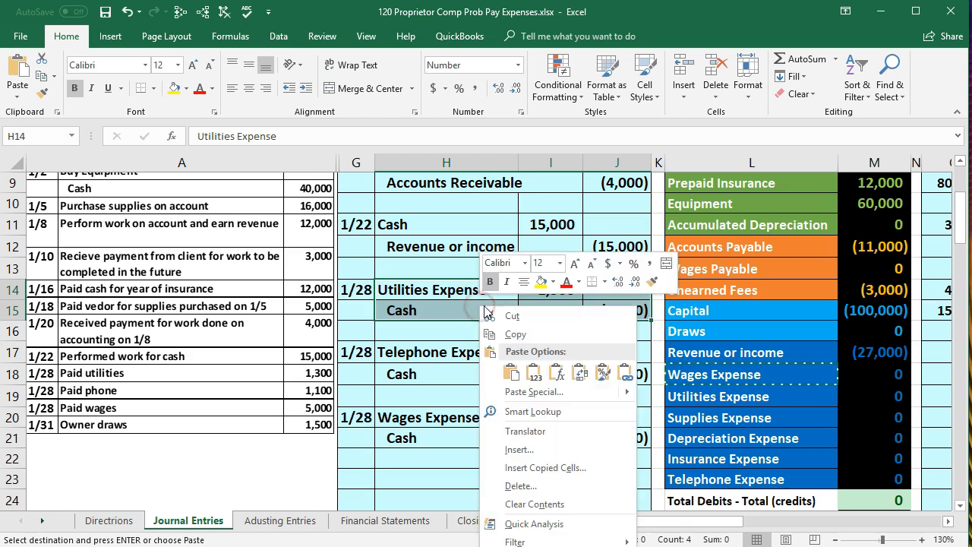
{"action": "left_click", "coordinate": [552, 282]}
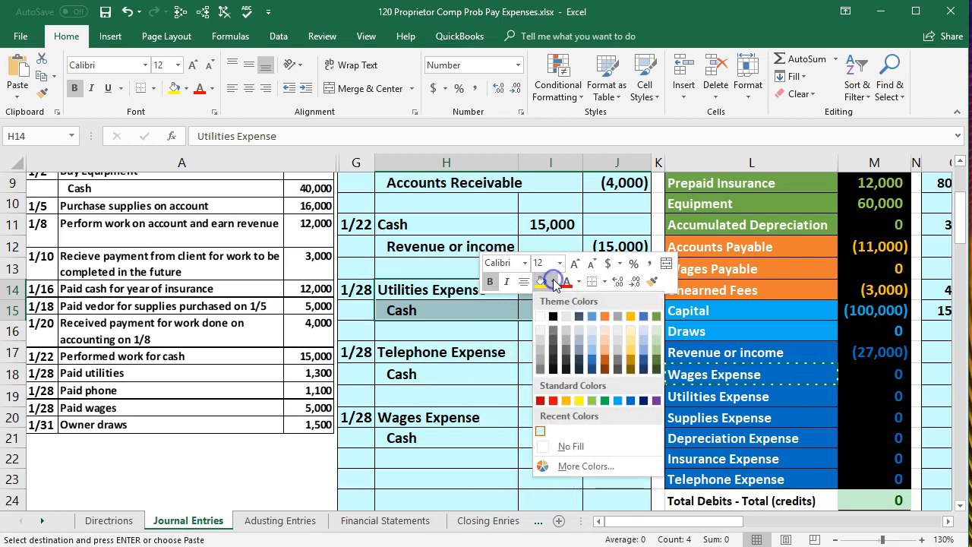
{"action": "left_click", "coordinate": [599, 401]}
{"action": "left_click", "coordinate": [566, 355]}
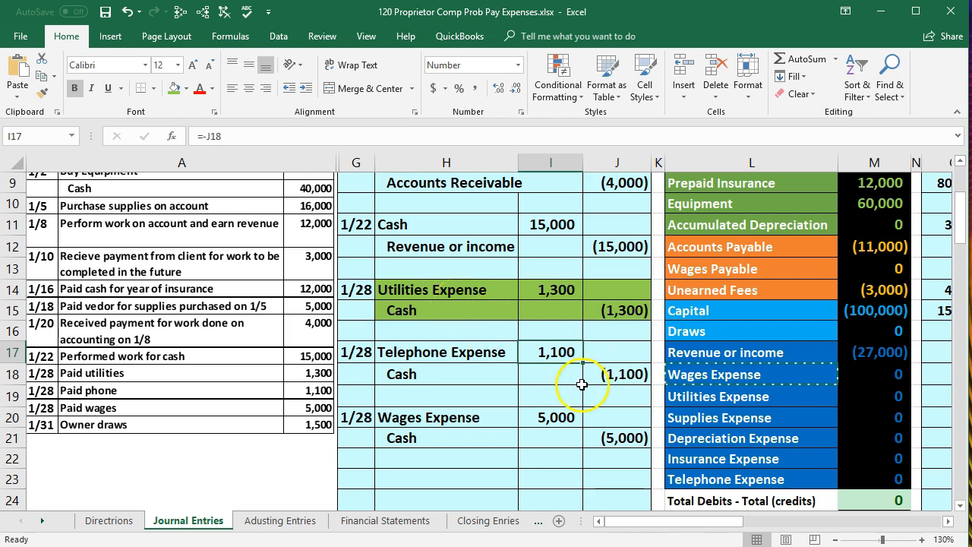
Freeze panes at K1 so that journal entry columns G to J stay in view
{"action": "left_click", "coordinate": [947, 522]}
{"action": "scroll", "coordinate": [574, 439], "scroll_direction": "up", "scroll_amount": 3}
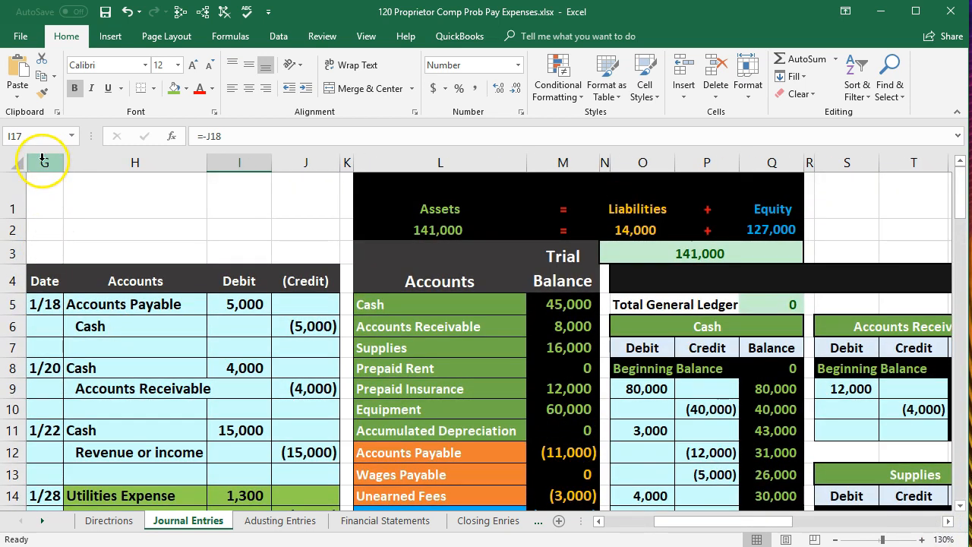
{"action": "left_click", "coordinate": [345, 193]}
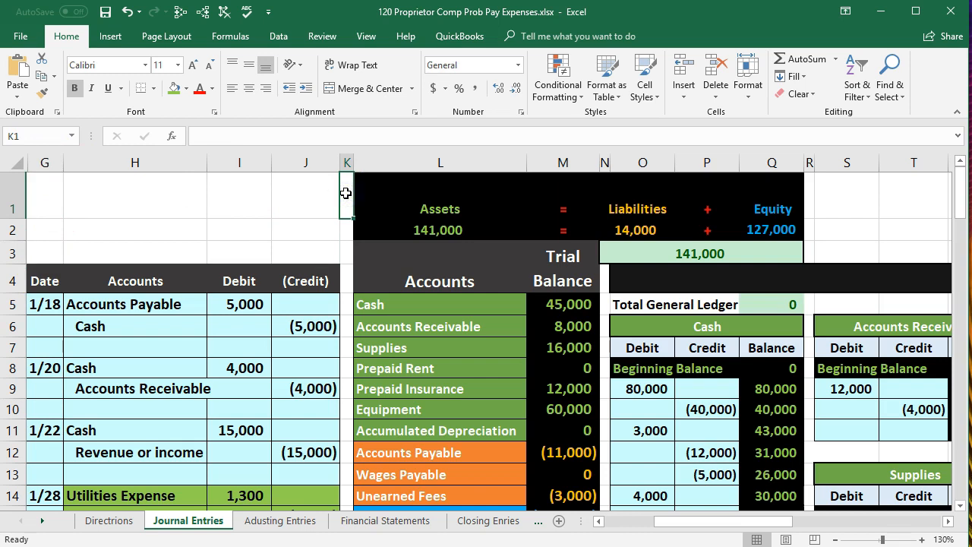
{"action": "left_click", "coordinate": [366, 36]}
{"action": "left_click", "coordinate": [417, 72]}
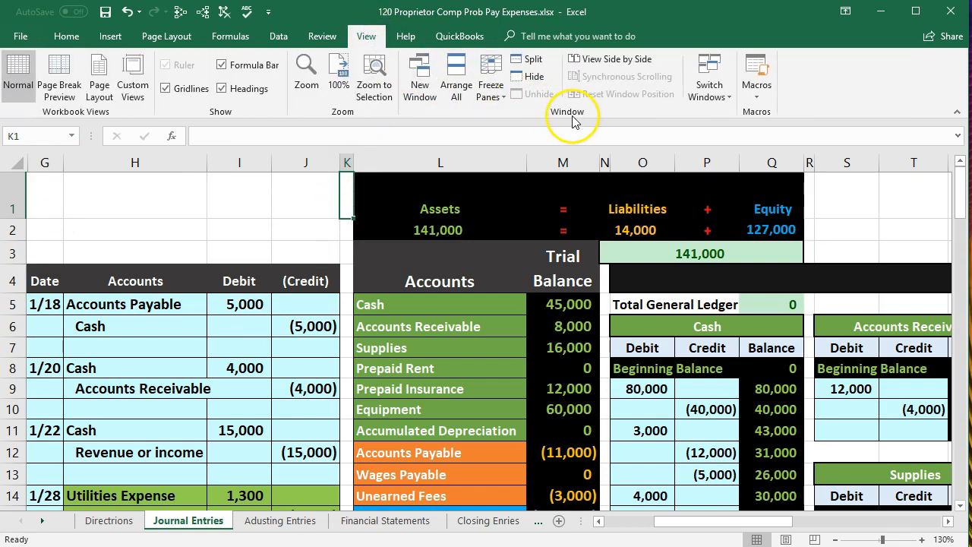
{"action": "left_click", "coordinate": [486, 86]}
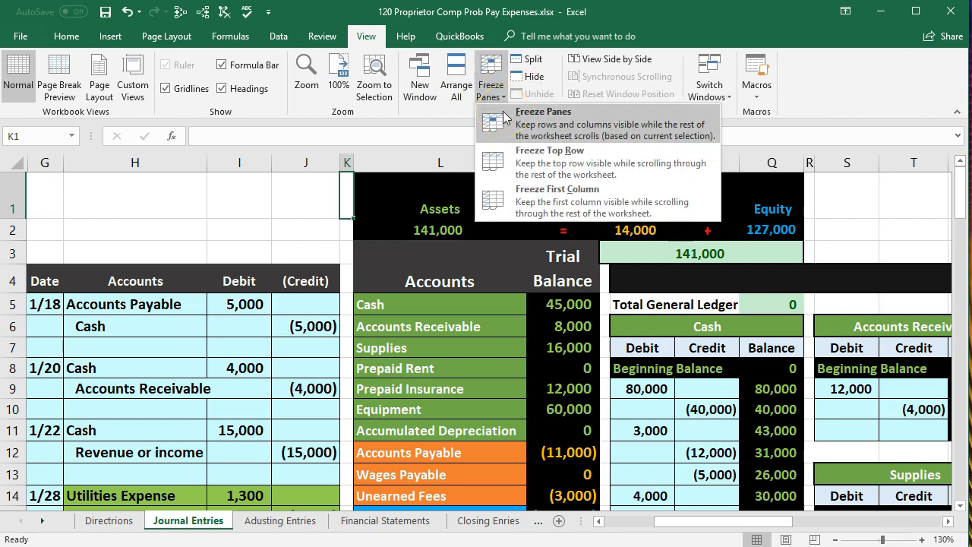
{"action": "left_click", "coordinate": [504, 118]}
Compare the highlighted utilities entry with the Utilities Expense line in the trial balance
{"action": "left_click_drag", "start_coordinate": [661, 525], "coordinate": [614, 525]}
{"action": "scroll", "coordinate": [488, 453], "scroll_direction": "down", "scroll_amount": 1}
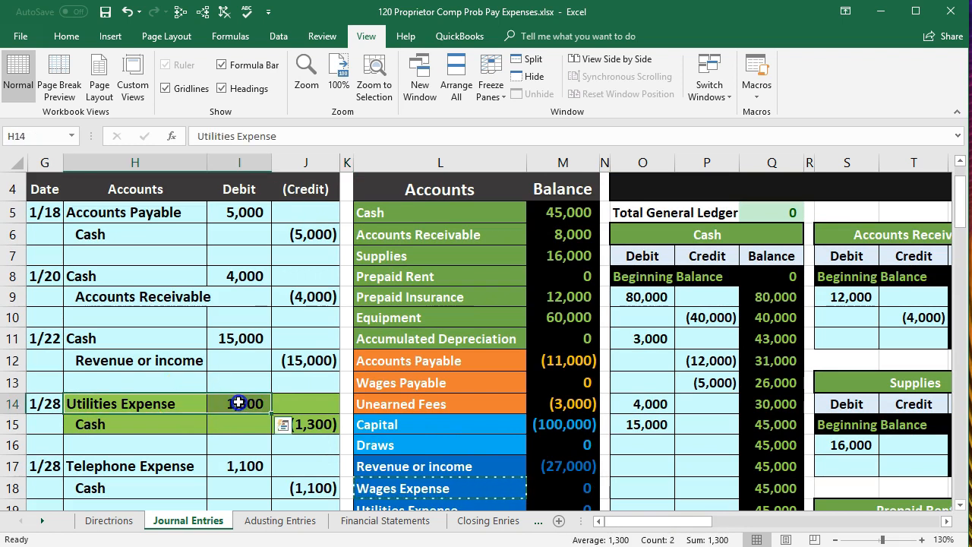
{"action": "scroll", "coordinate": [239, 403], "scroll_direction": "down", "scroll_amount": 2}
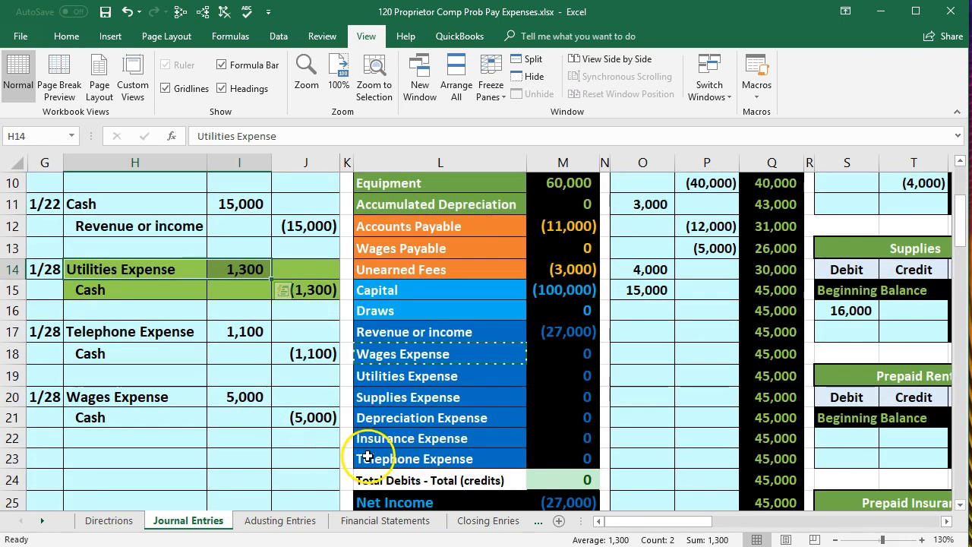
{"action": "left_click_drag", "start_coordinate": [369, 375], "coordinate": [562, 380]}
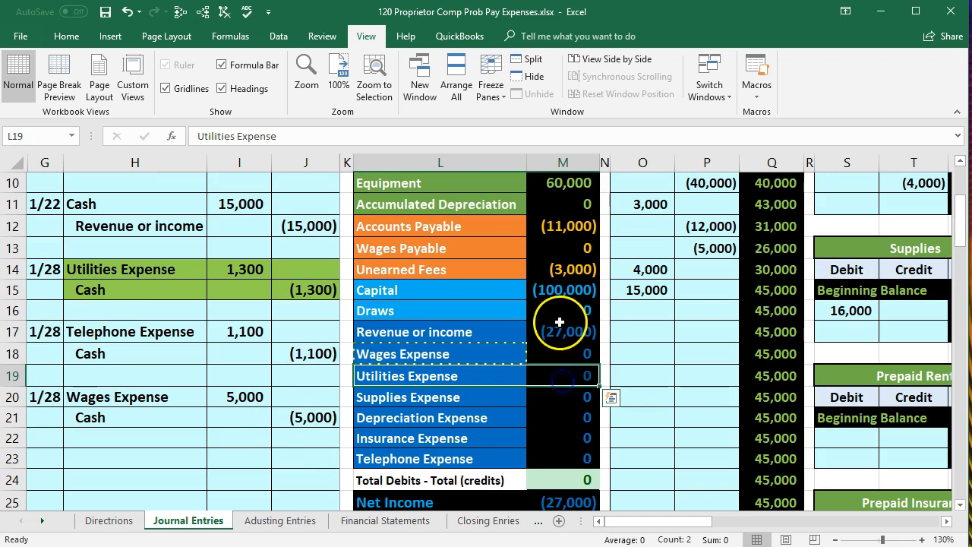
Post the 1/28 utilities debit to the Utilities Expense ledger account by linking AI15 to journal cell I14
{"action": "left_click", "coordinate": [561, 244]}
{"action": "scroll", "coordinate": [561, 251], "scroll_direction": "up", "scroll_amount": 2}
{"action": "left_click", "coordinate": [555, 255]}
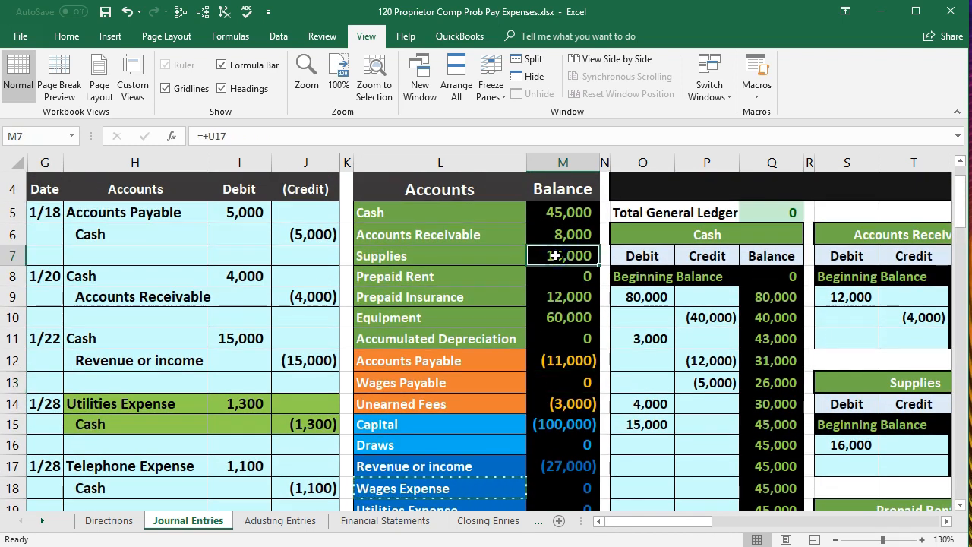
{"action": "key", "text": "Right"}
{"action": "key", "text": "Right"}
{"action": "key", "text": "Right"}
{"action": "key", "text": "Right"}
{"action": "key", "text": "Right"}
{"action": "key", "text": "Right"}
{"action": "key", "text": "Right"}
{"action": "key", "text": "Right"}
{"action": "key", "text": "Right"}
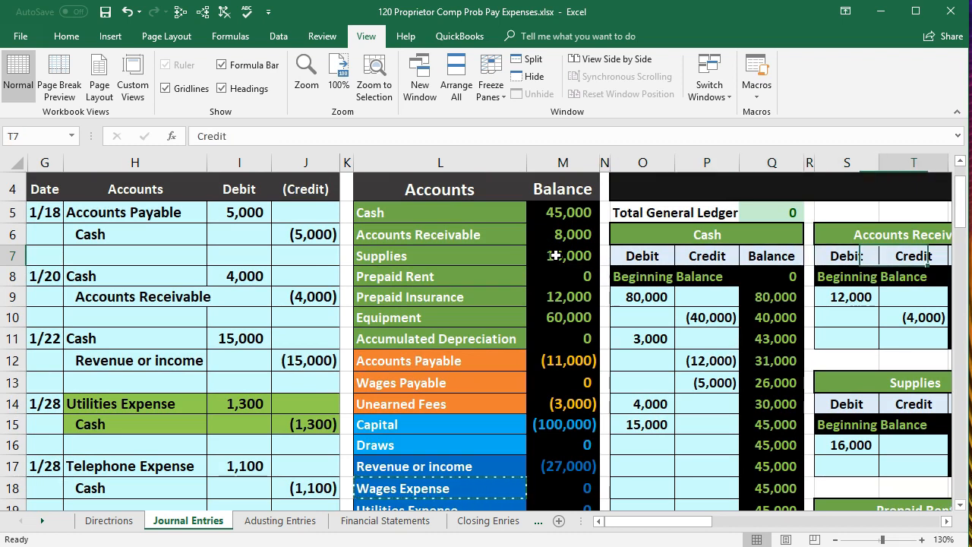
{"action": "key", "text": "Right"}
{"action": "key", "text": "Right"}
{"action": "key", "text": "Right"}
{"action": "key", "text": "Right"}
{"action": "key", "text": "Right"}
{"action": "key", "text": "Right"}
{"action": "key", "text": "Right"}
{"action": "key", "text": "Right"}
{"action": "key", "text": "Right"}
{"action": "key", "text": "Right"}
{"action": "key", "text": "Right"}
{"action": "key", "text": "Right"}
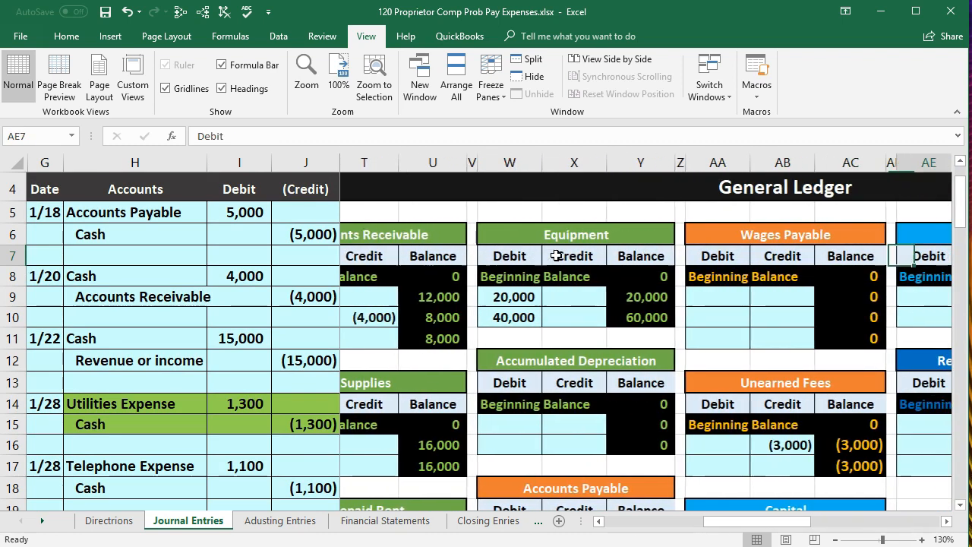
{"action": "key", "text": "Right"}
{"action": "key", "text": "Right"}
{"action": "key", "text": "Right"}
{"action": "key", "text": "Right"}
{"action": "key", "text": "Right"}
{"action": "key", "text": "Right"}
{"action": "key", "text": "Right"}
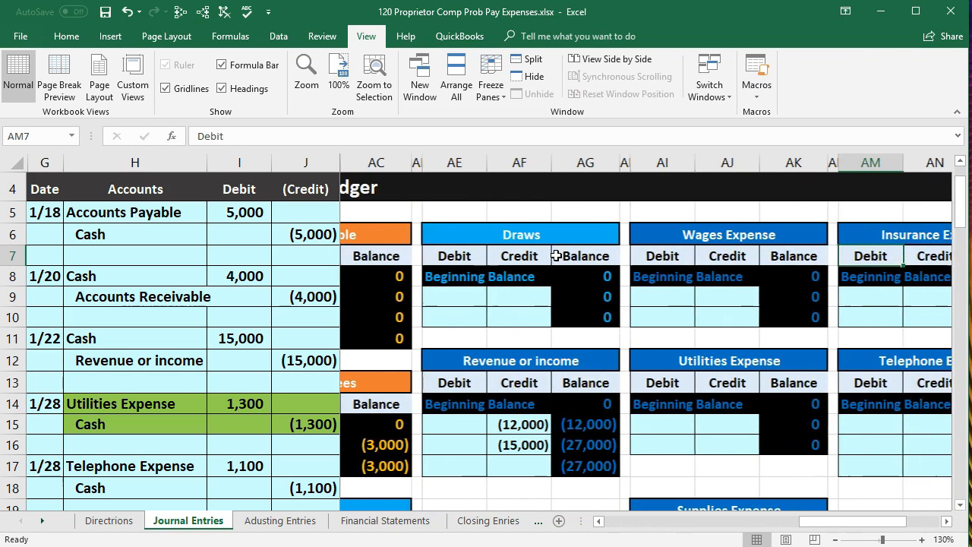
{"action": "key", "text": "Right"}
{"action": "key", "text": "Right"}
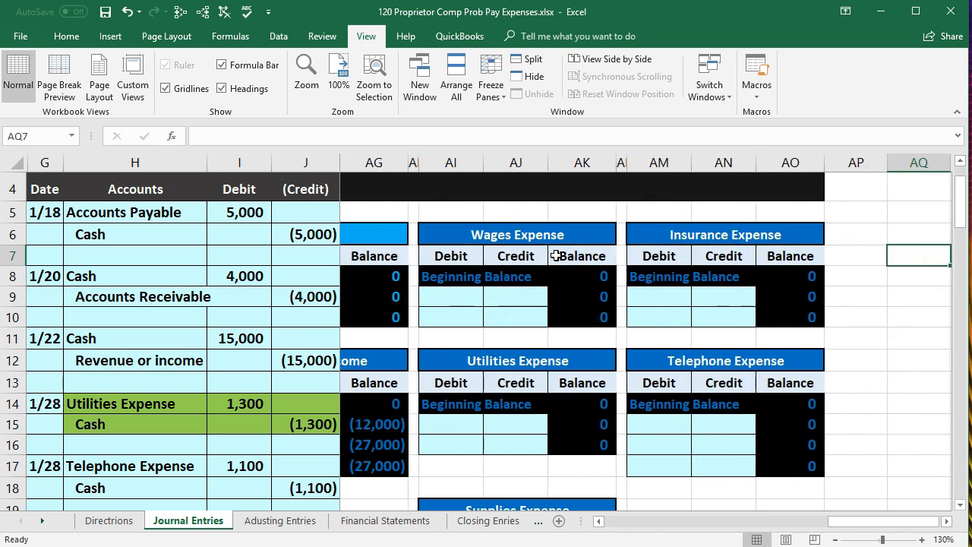
{"action": "key", "text": "Left"}
{"action": "key", "text": "Left"}
{"action": "key", "text": "Right"}
{"action": "key", "text": "Right"}
{"action": "key", "text": "Right"}
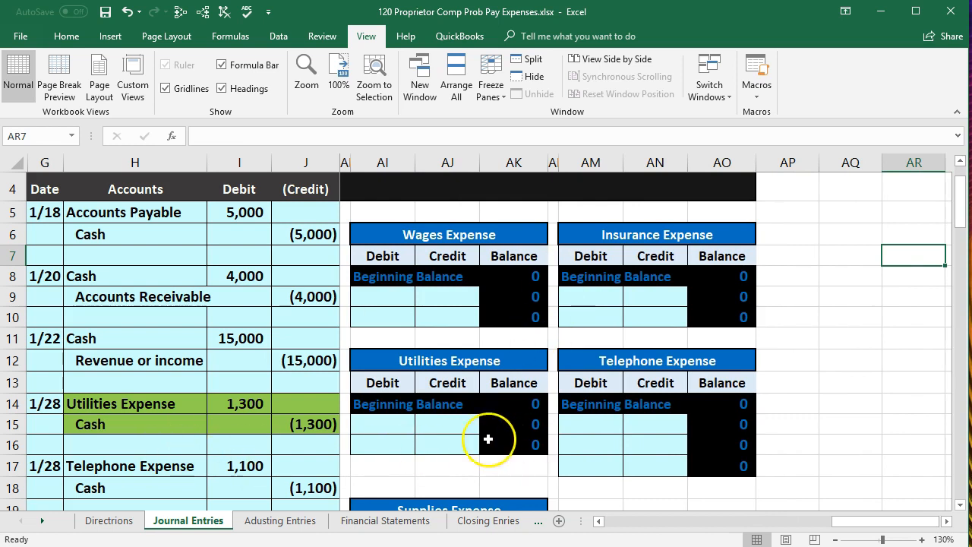
{"action": "left_click", "coordinate": [402, 424]}
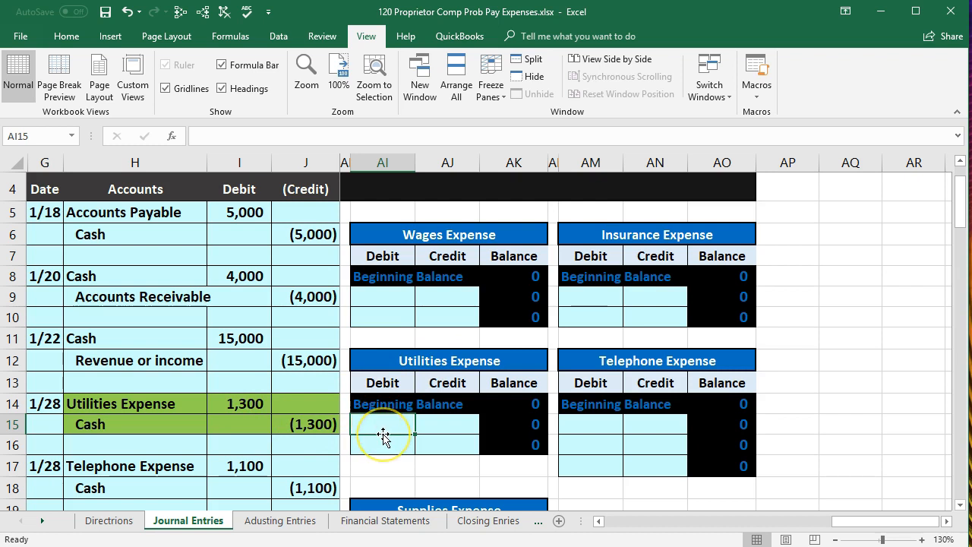
{"action": "type", "text": "="}
{"action": "left_click", "coordinate": [235, 400]}
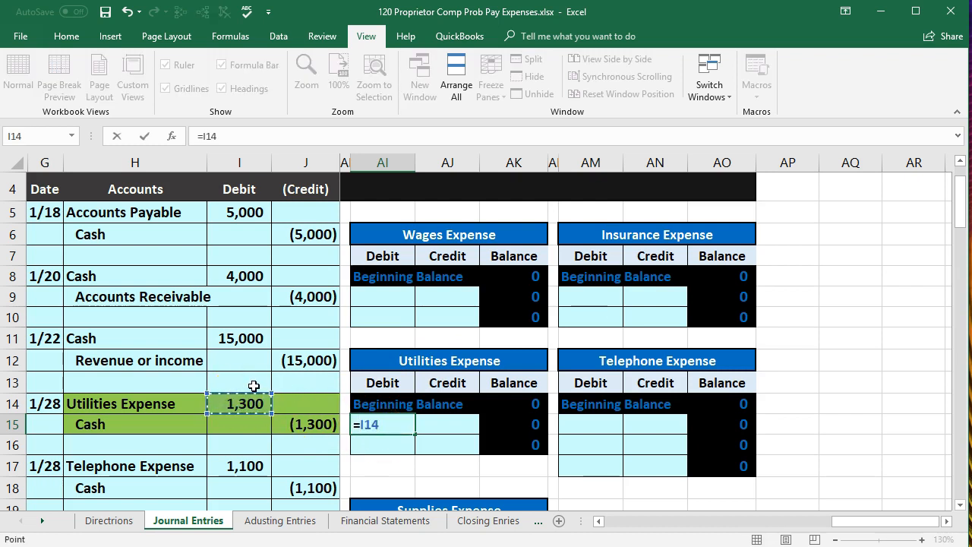
{"action": "key", "text": "Return"}
Trace the dependents of the Utilities Expense balance in AK16 and compare the trial balance line with the entry's cash credit
{"action": "left_click", "coordinate": [505, 445]}
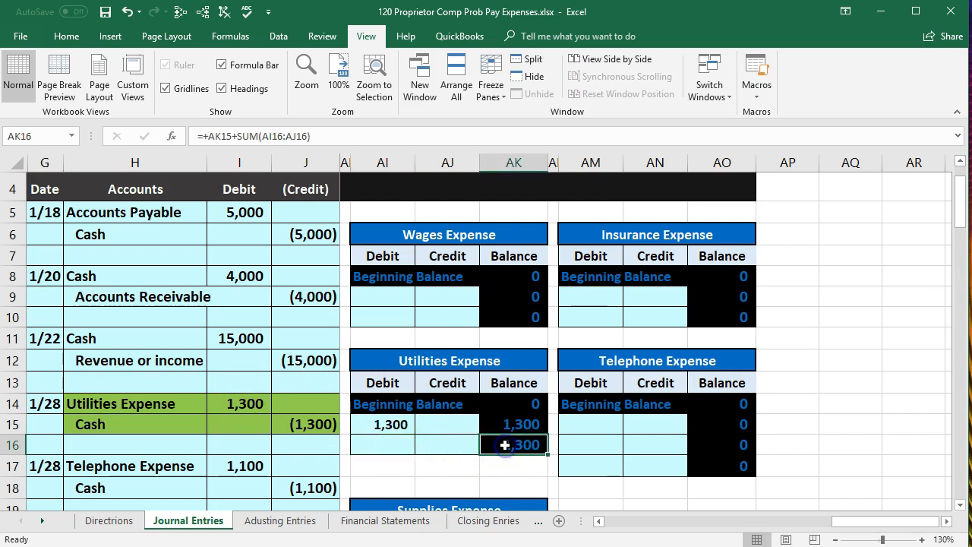
{"action": "left_click", "coordinate": [186, 10]}
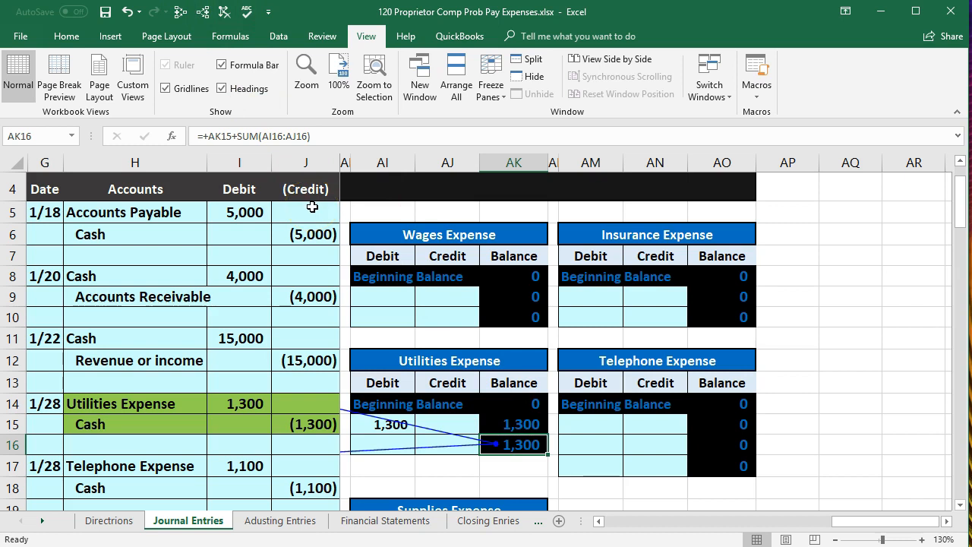
{"action": "left_click", "coordinate": [322, 295]}
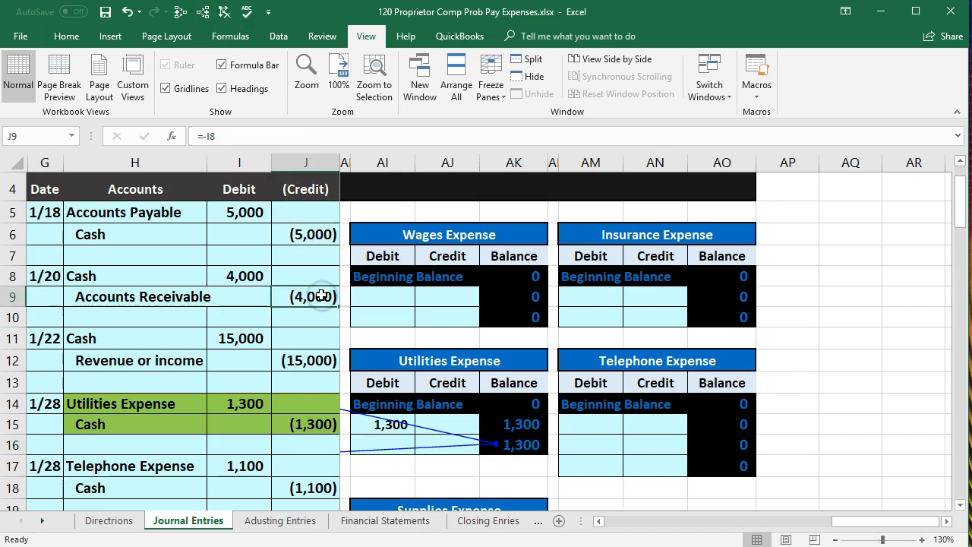
{"action": "key", "text": "Right"}
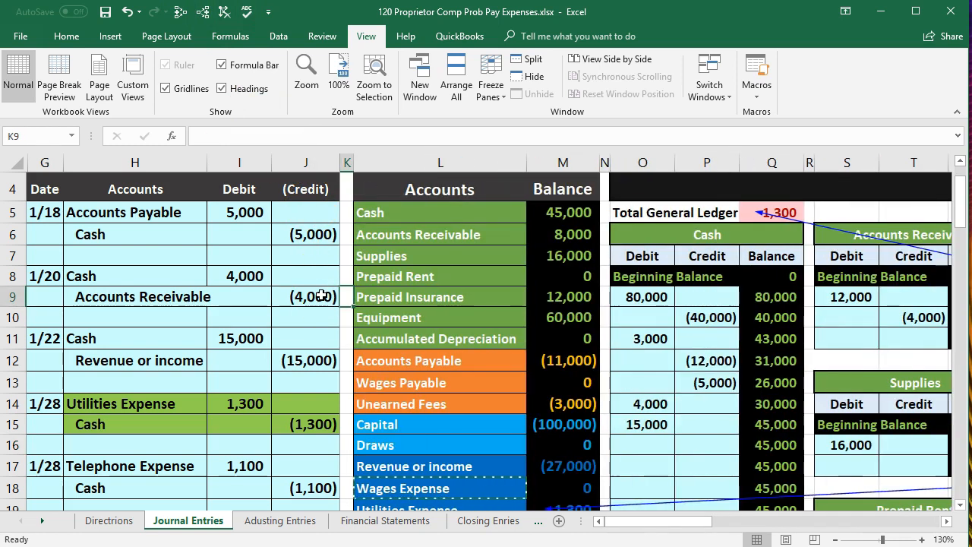
{"action": "scroll", "coordinate": [534, 362], "scroll_direction": "down", "scroll_amount": 1}
{"action": "left_click", "coordinate": [581, 436]}
{"action": "scroll", "coordinate": [586, 438], "scroll_direction": "down", "scroll_amount": 1}
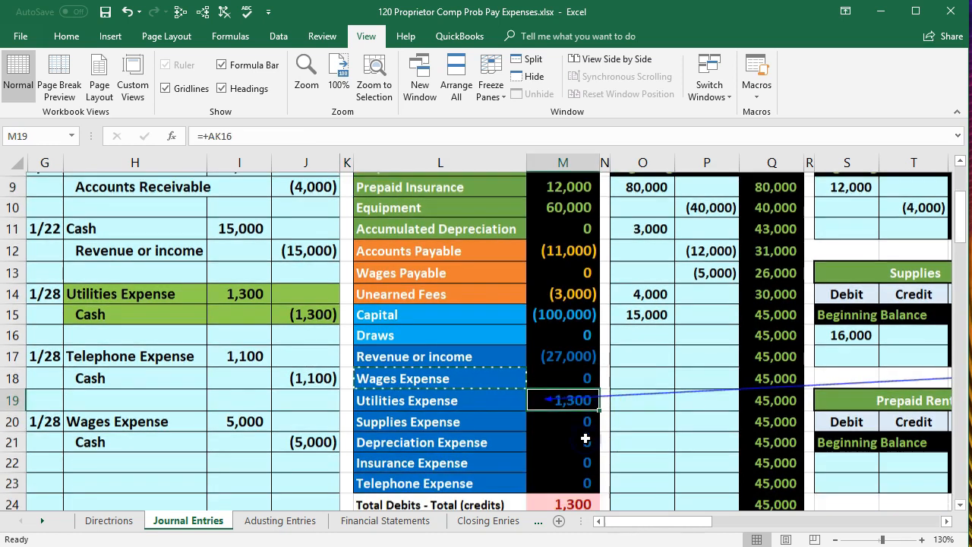
{"action": "scroll", "coordinate": [585, 438], "scroll_direction": "down", "scroll_amount": 1}
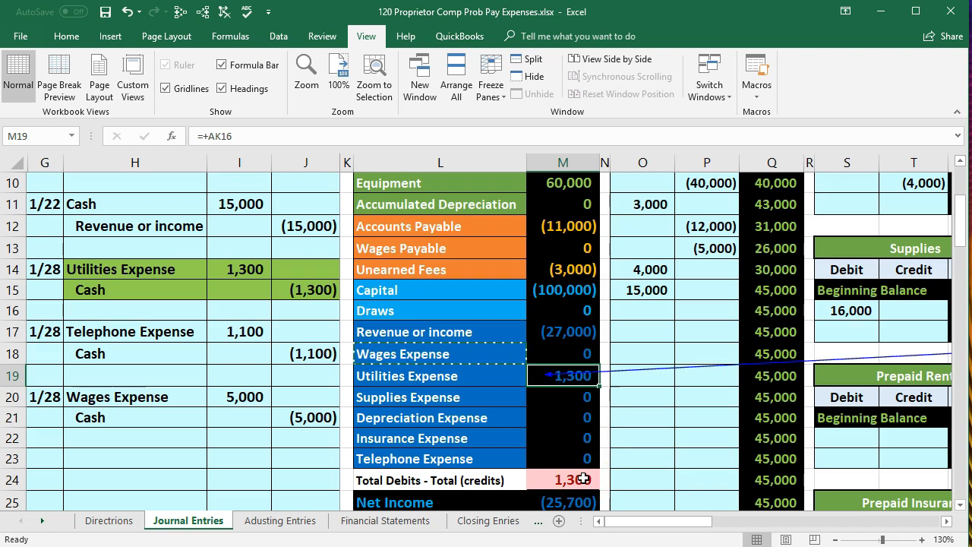
{"action": "left_click", "coordinate": [313, 289]}
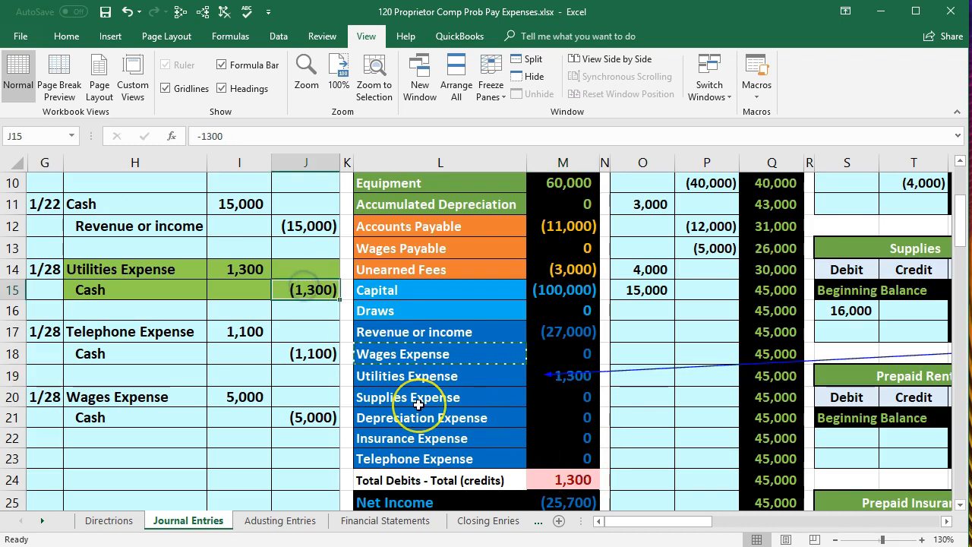
Remove the trace arrows from the Journal Entries sheet
{"action": "scroll", "coordinate": [418, 405], "scroll_direction": "up", "scroll_amount": 1}
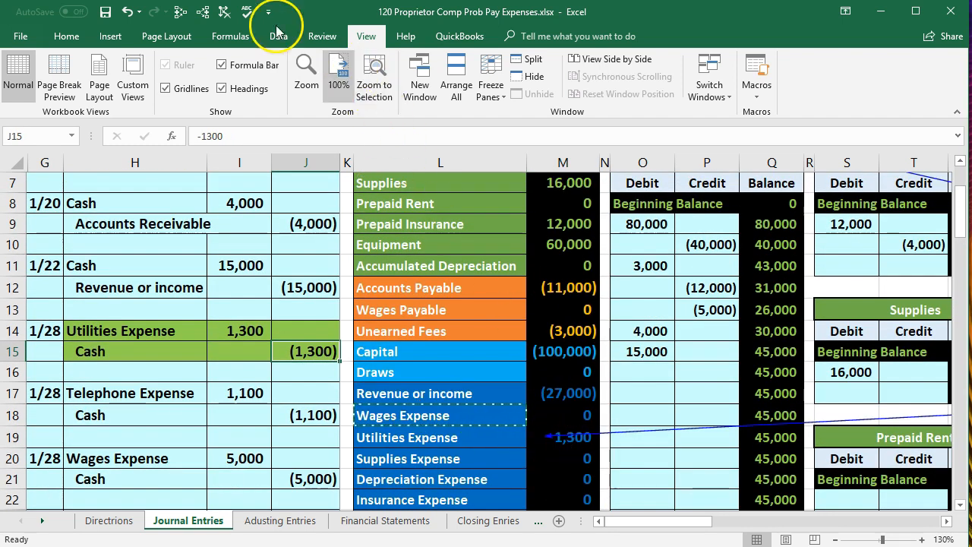
{"action": "left_click", "coordinate": [248, 15]}
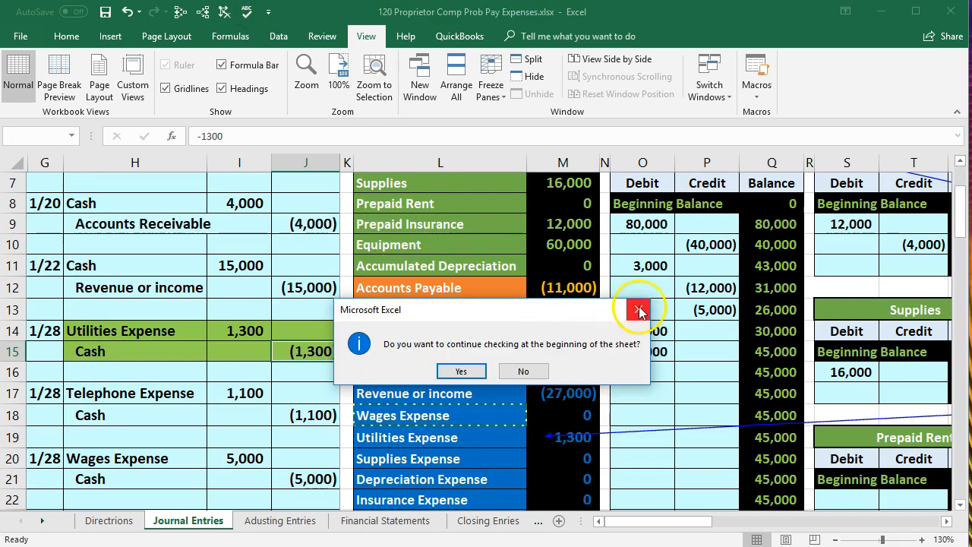
{"action": "left_click", "coordinate": [637, 307]}
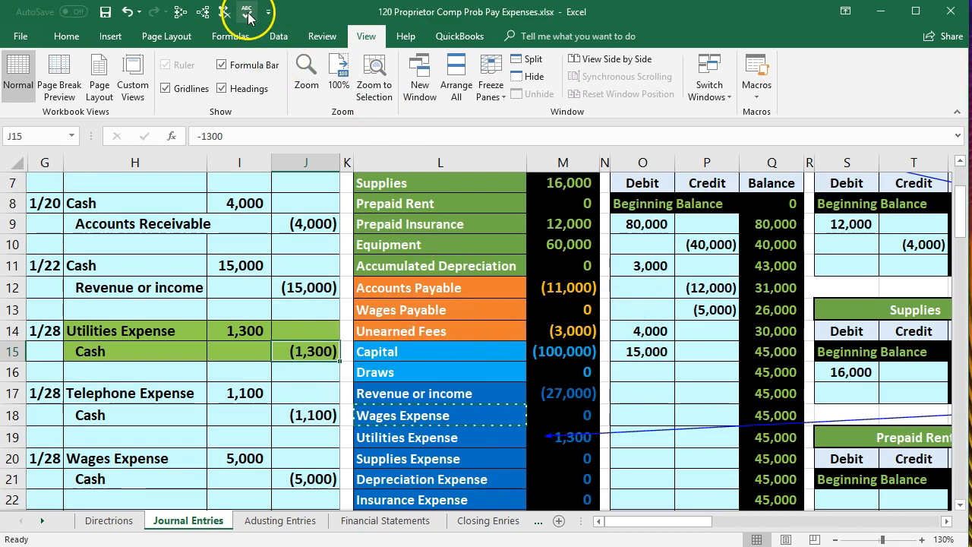
{"action": "scroll", "coordinate": [470, 357], "scroll_direction": "up", "scroll_amount": 1}
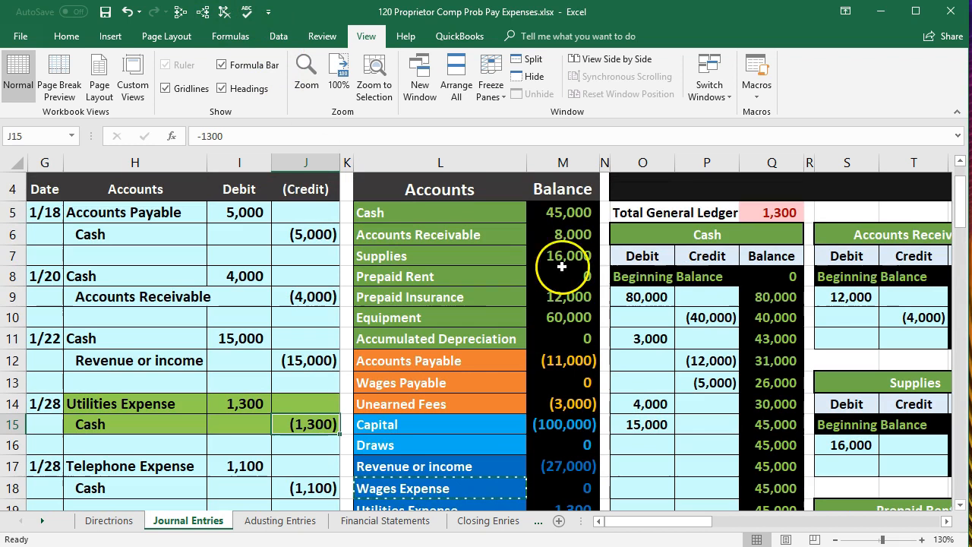
Post the utilities payment to the credit side of the Cash ledger account by linking P16 to journal cell J15
{"action": "left_click", "coordinate": [581, 211]}
{"action": "left_click", "coordinate": [947, 521]}
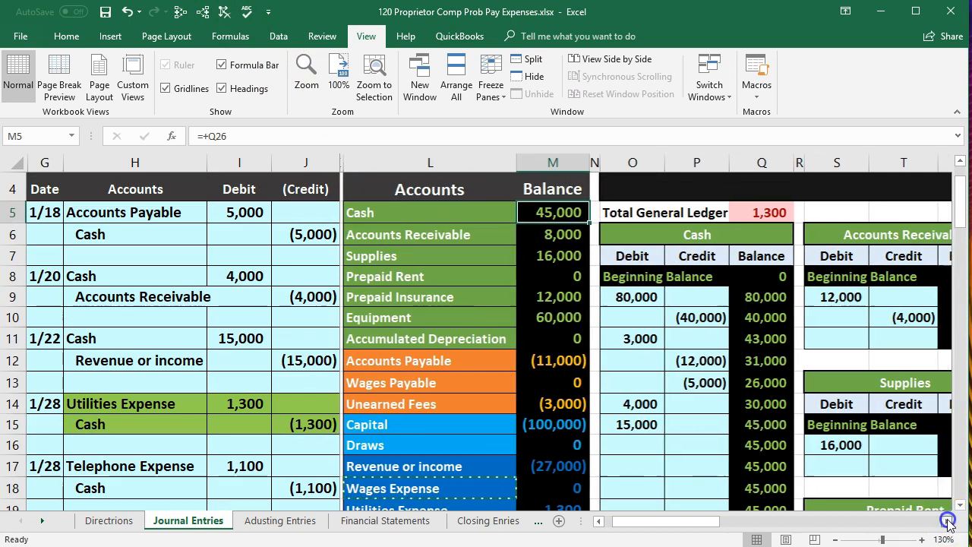
{"action": "left_click", "coordinate": [946, 520]}
{"action": "left_click", "coordinate": [947, 522]}
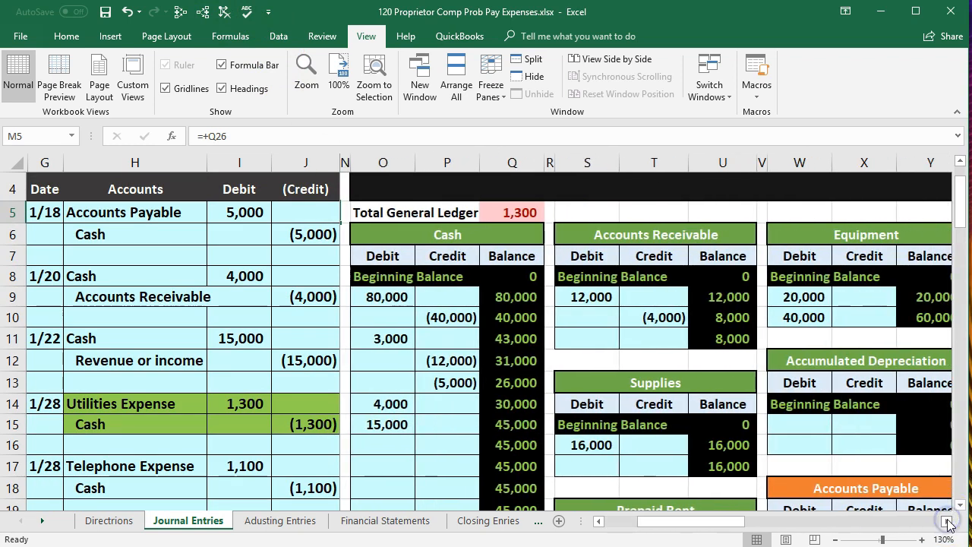
{"action": "left_click", "coordinate": [461, 442]}
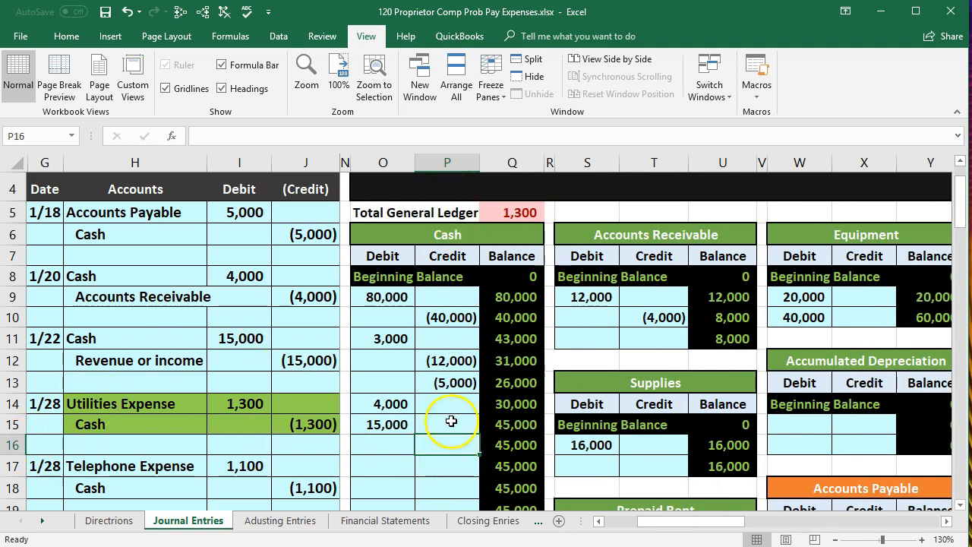
{"action": "type", "text": "="}
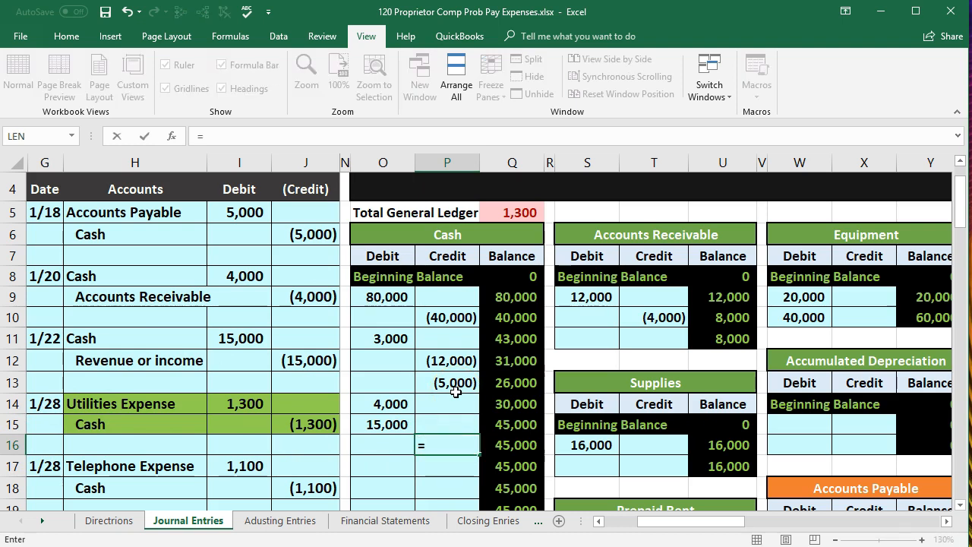
{"action": "left_click", "coordinate": [336, 424]}
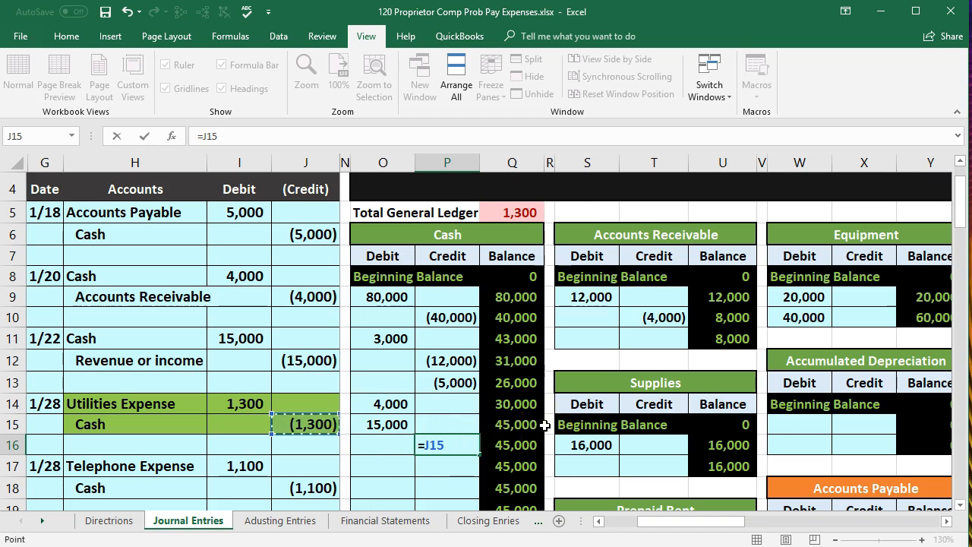
{"action": "key", "text": "Return"}
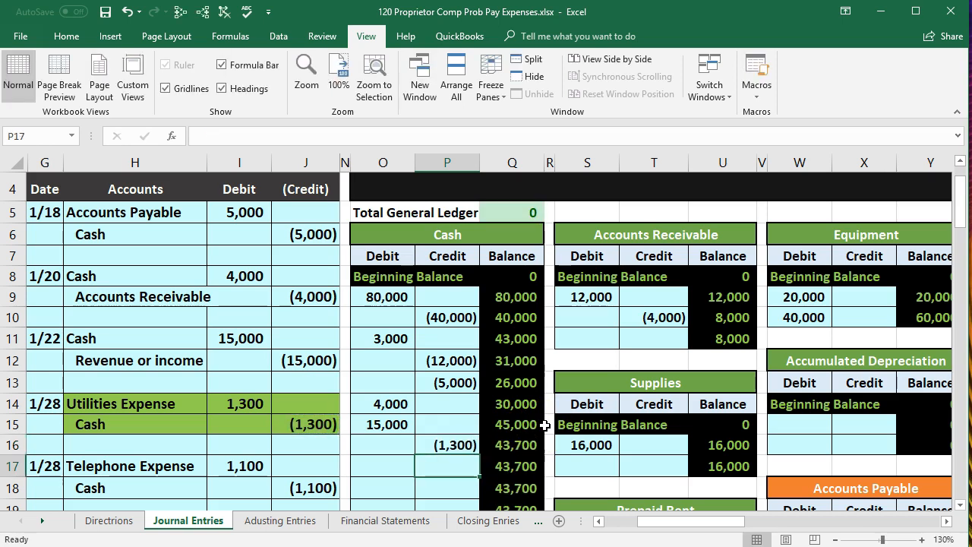
Check the trial balance's Cash and Utilities Expense balances and the total debits less credits line after posting
{"action": "key", "text": "Left"}
{"action": "key", "text": "Left"}
{"action": "key", "text": "Left"}
{"action": "key", "text": "Left"}
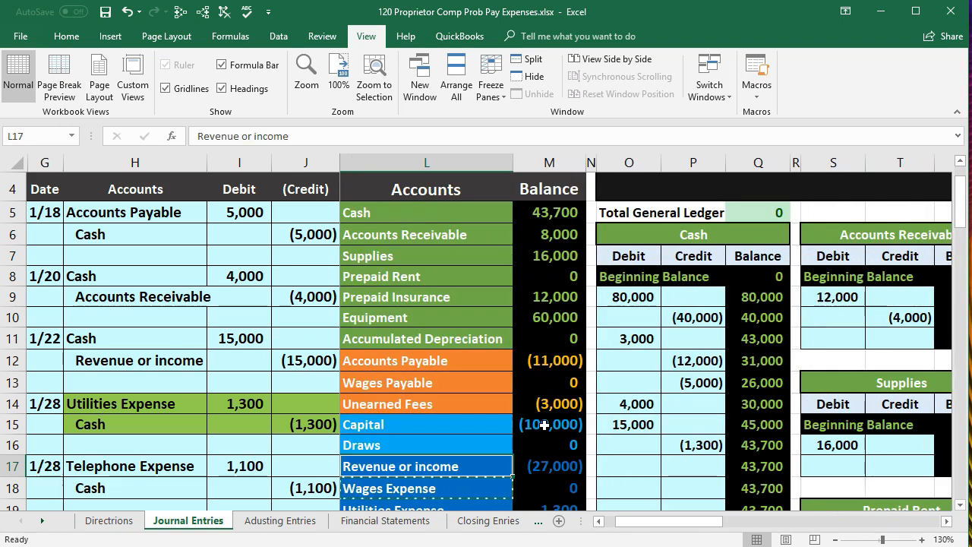
{"action": "left_click", "coordinate": [543, 212]}
{"action": "scroll", "coordinate": [545, 410], "scroll_direction": "down", "scroll_amount": 2}
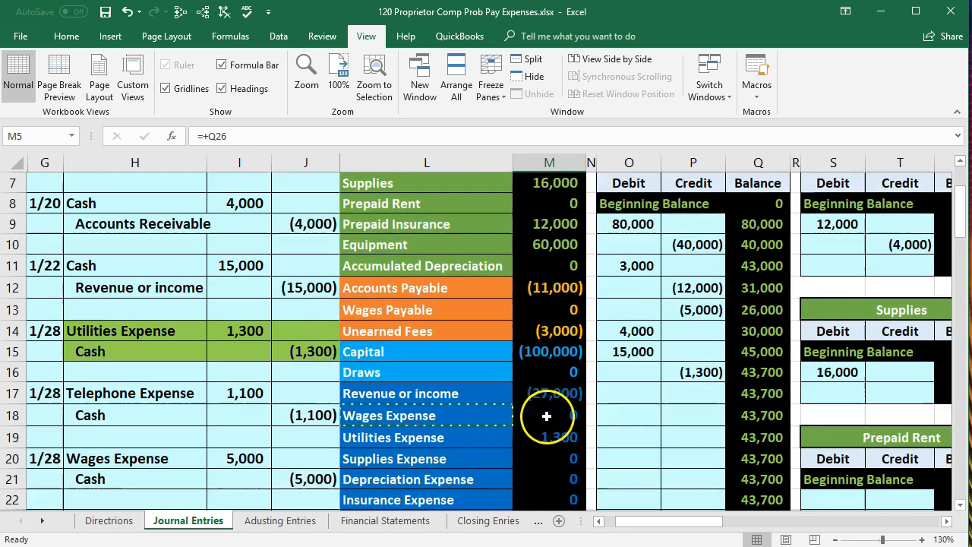
{"action": "left_click", "coordinate": [562, 475]}
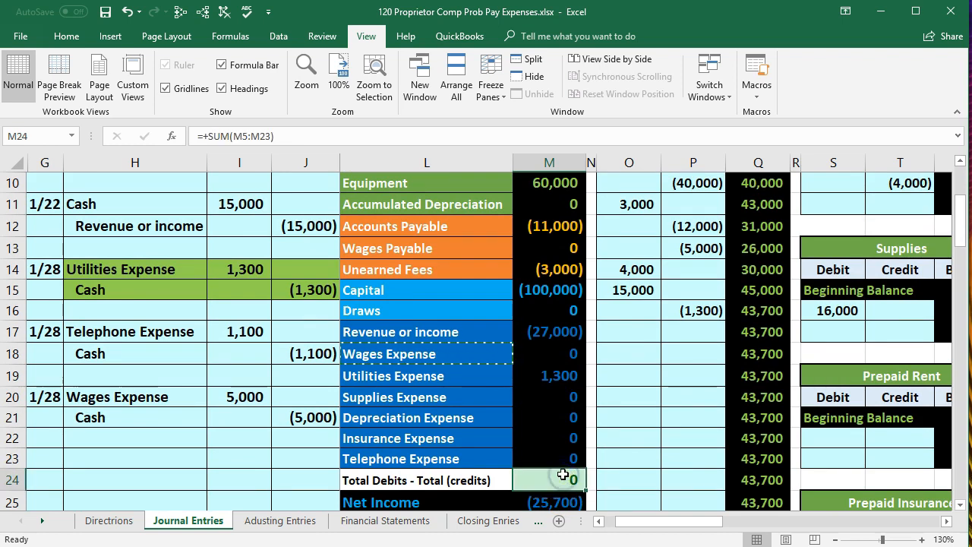
{"action": "scroll", "coordinate": [565, 473], "scroll_direction": "up", "scroll_amount": 1}
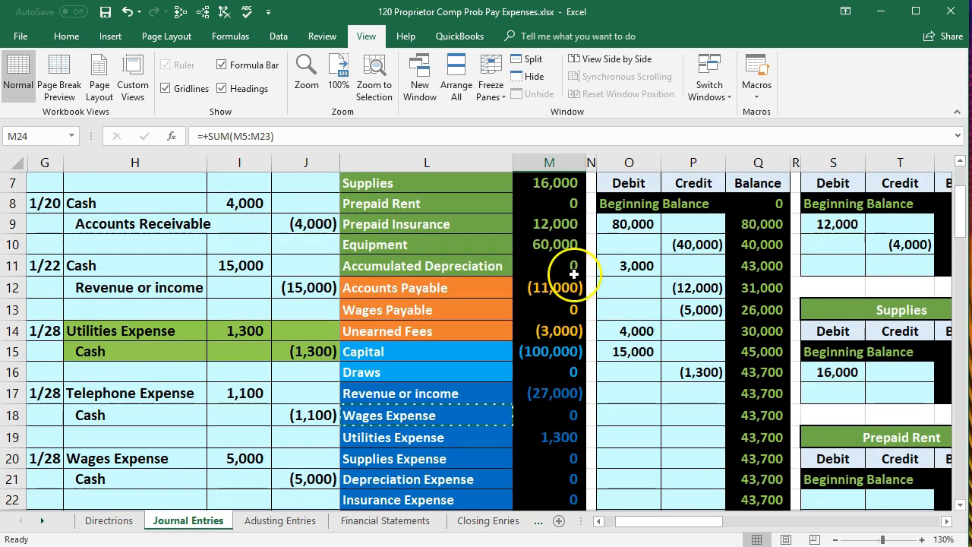
{"action": "scroll", "coordinate": [554, 226], "scroll_direction": "up", "scroll_amount": 1}
{"action": "left_click", "coordinate": [554, 218]}
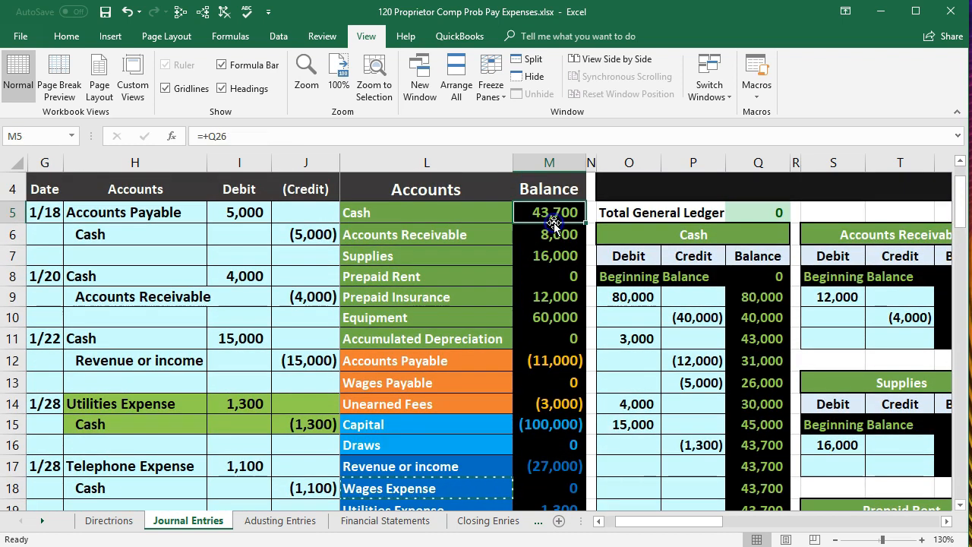
{"action": "scroll", "coordinate": [542, 365], "scroll_direction": "down", "scroll_amount": 2}
{"action": "left_click", "coordinate": [540, 371]}
{"action": "left_click", "coordinate": [517, 375]}
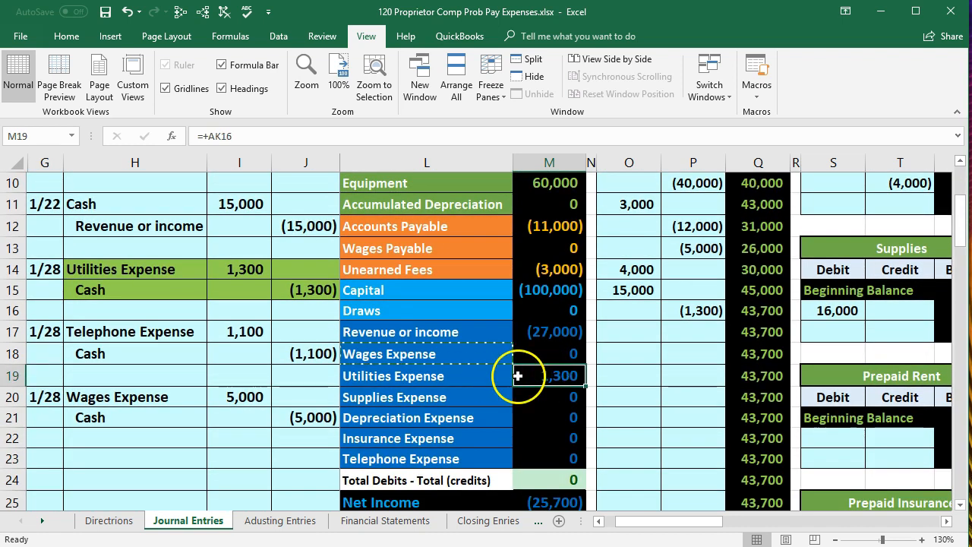
Inspect the Net Income formula in M25 to see which trial balance accounts it sums
{"action": "scroll", "coordinate": [517, 375], "scroll_direction": "down", "scroll_amount": 1}
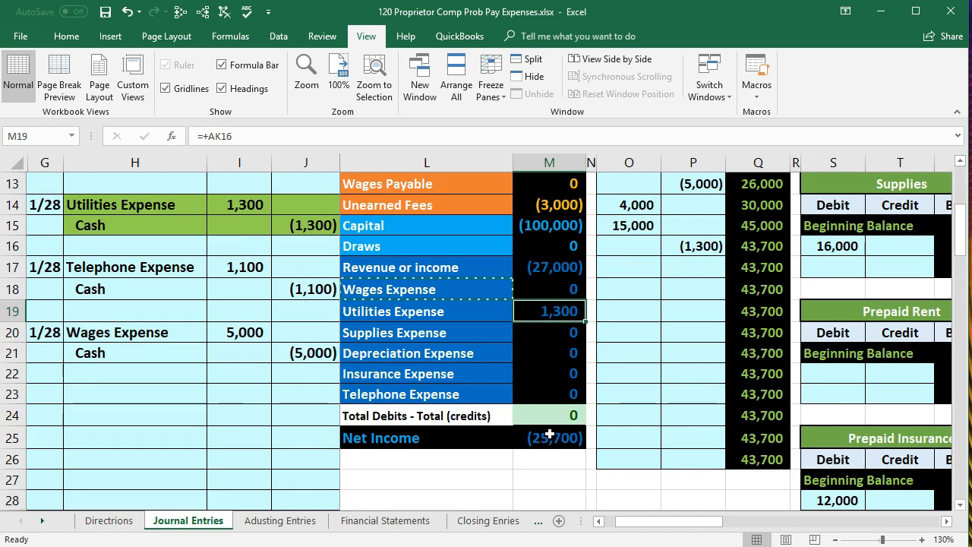
{"action": "double_click", "coordinate": [549, 437]}
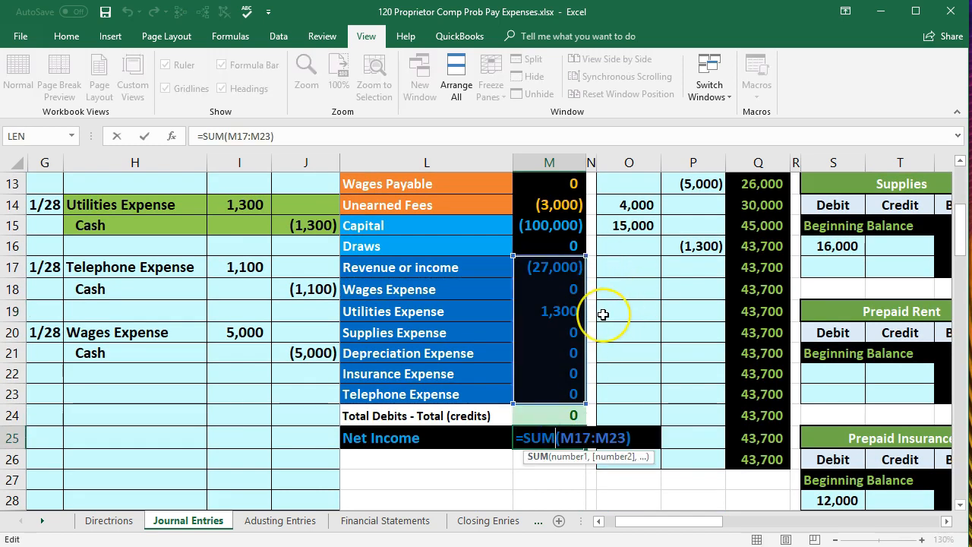
{"action": "key", "text": "Return"}
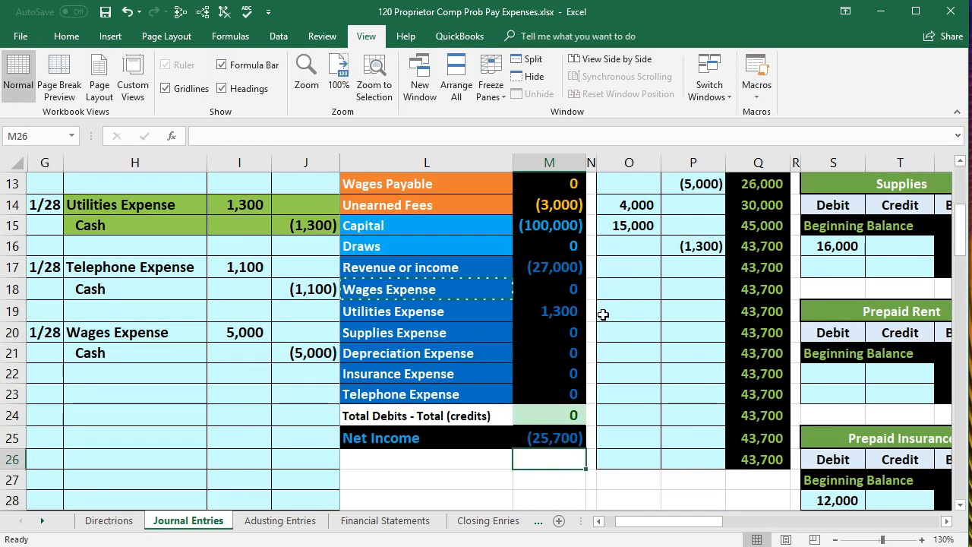
{"action": "scroll", "coordinate": [675, 403], "scroll_direction": "up", "scroll_amount": 3}
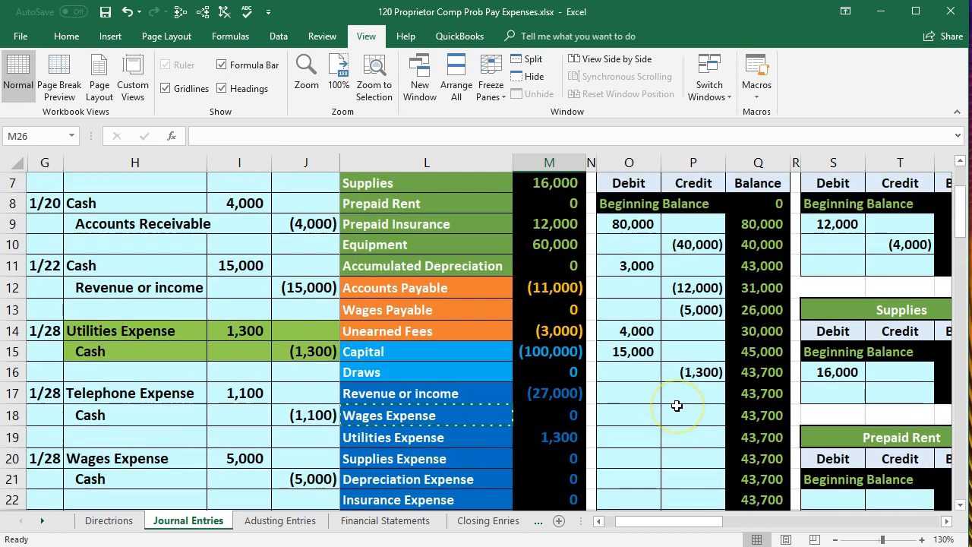
Compare the sum of trial balance accounts Cash through Unearned Fees (M5:M14) with the sum of Capital through Telephone Expense (M15:M23)
{"action": "left_click_drag", "start_coordinate": [566, 214], "coordinate": [551, 336]}
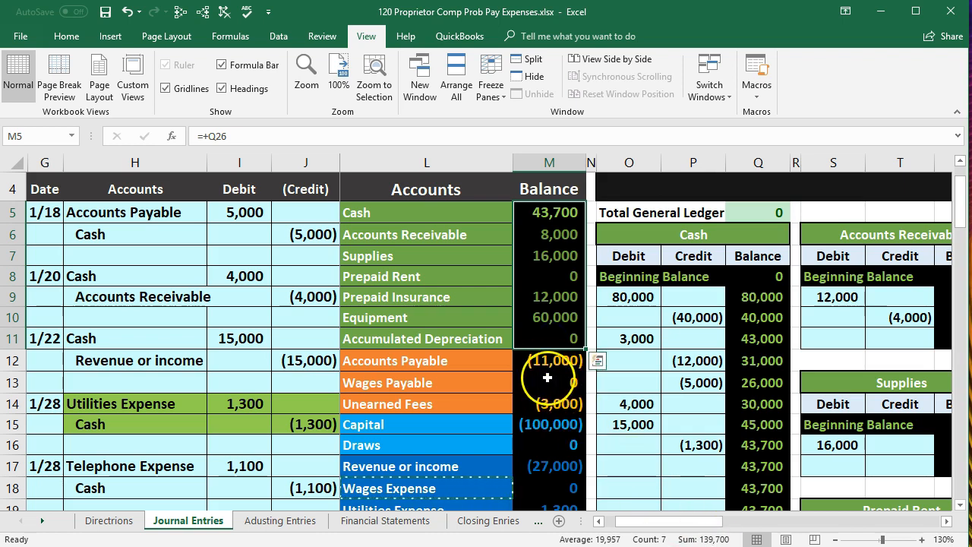
{"action": "left_click_drag", "start_coordinate": [548, 214], "coordinate": [562, 402]}
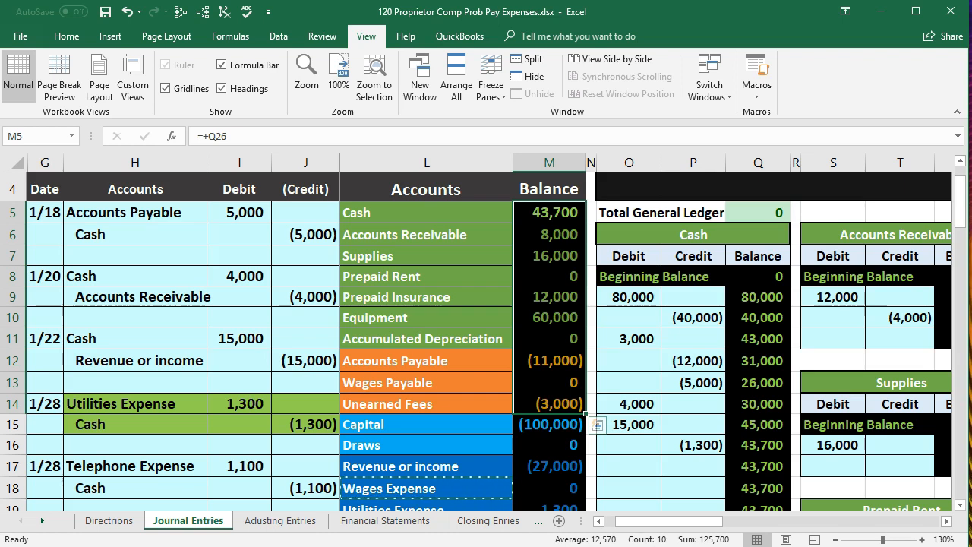
{"action": "scroll", "coordinate": [687, 523], "scroll_direction": "down", "scroll_amount": 2}
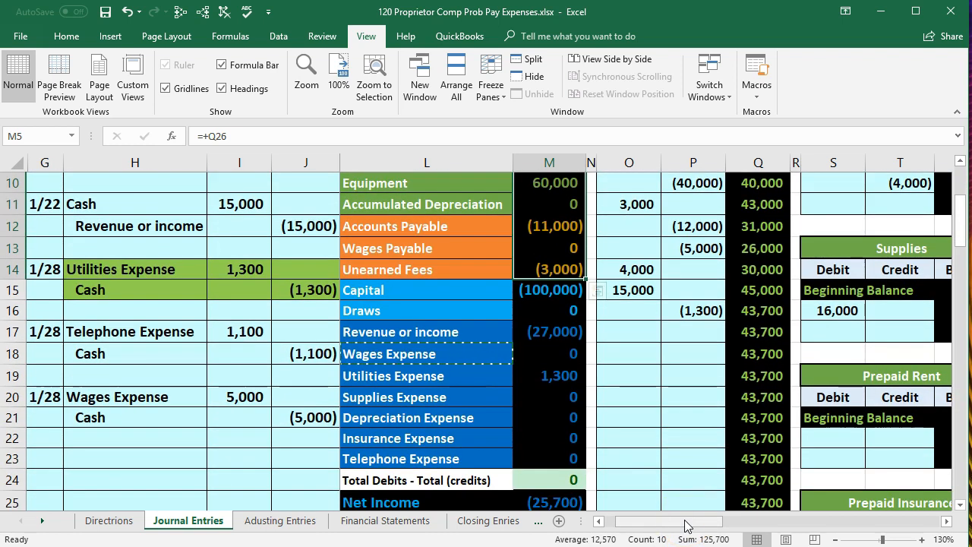
{"action": "left_click_drag", "start_coordinate": [544, 295], "coordinate": [552, 459]}
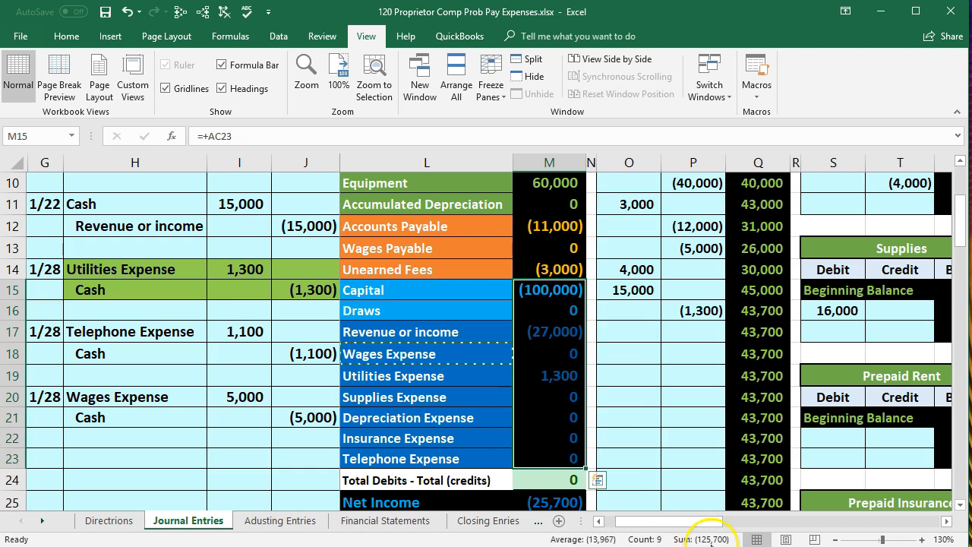
{"action": "left_click", "coordinate": [554, 380]}
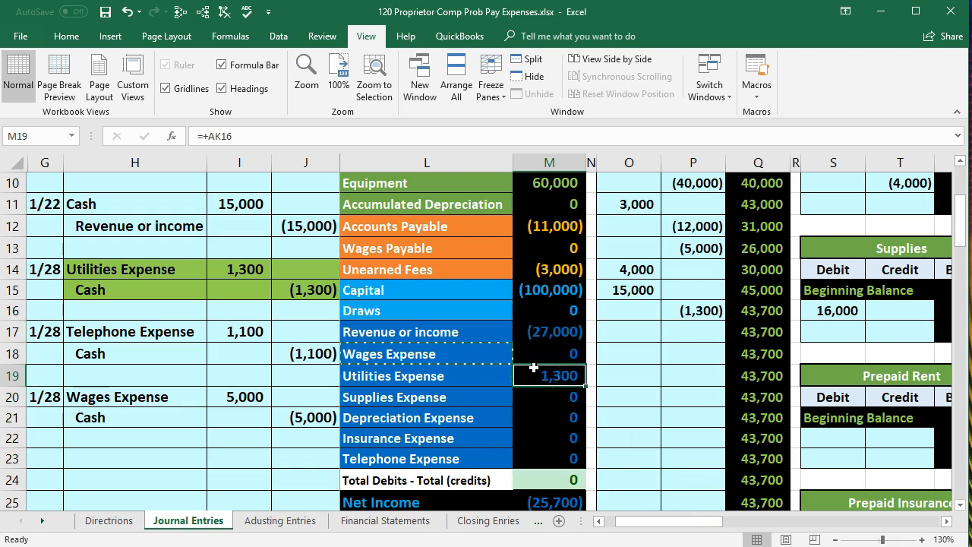
{"action": "scroll", "coordinate": [540, 392], "scroll_direction": "down", "scroll_amount": 1}
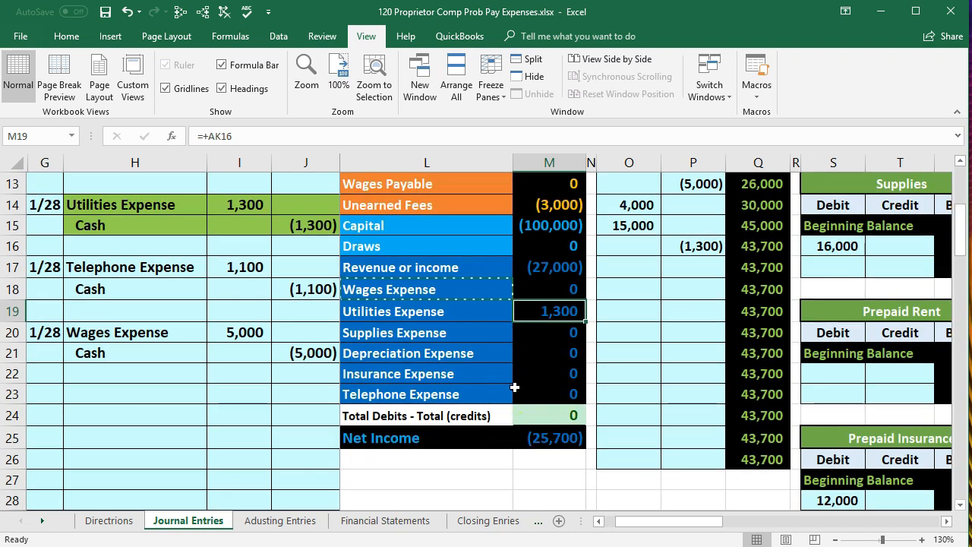
{"action": "left_click", "coordinate": [119, 271]}
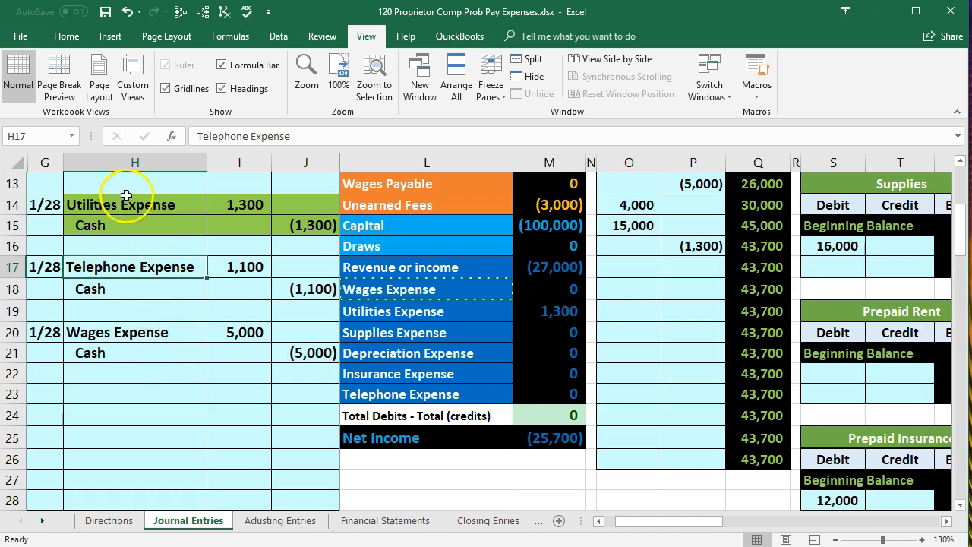
{"action": "scroll", "coordinate": [152, 248], "scroll_direction": "up", "scroll_amount": 1}
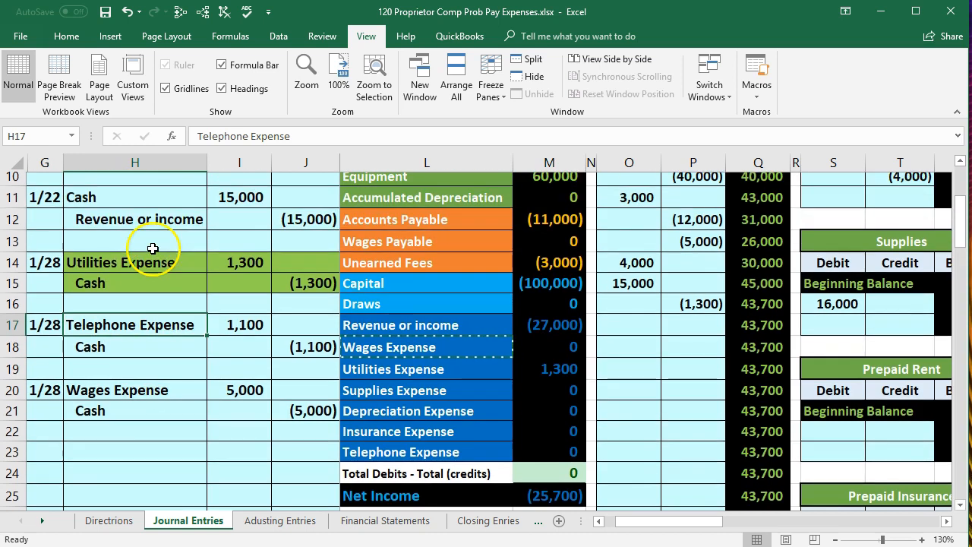
{"action": "left_click_drag", "start_coordinate": [144, 266], "coordinate": [296, 284]}
{"action": "right_click", "coordinate": [293, 282]}
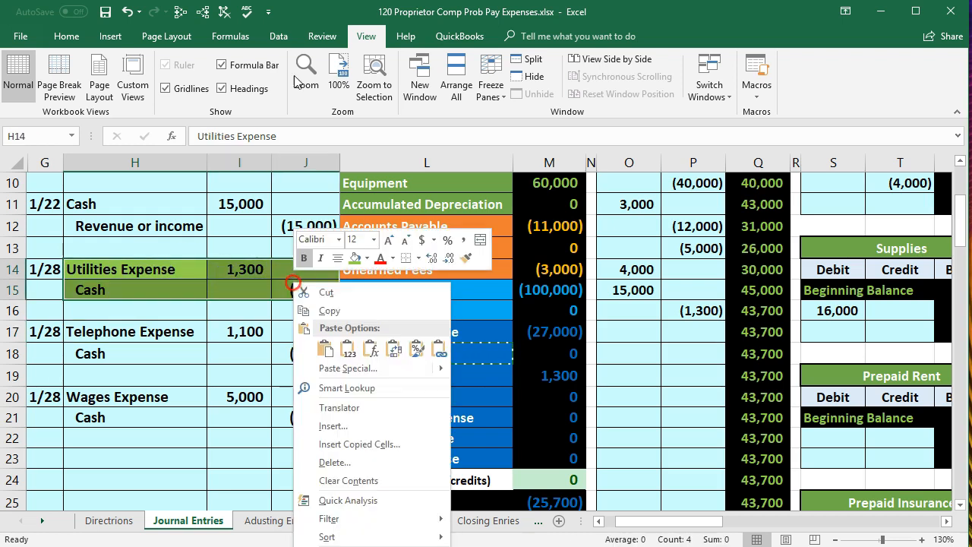
{"action": "left_click", "coordinate": [365, 258]}
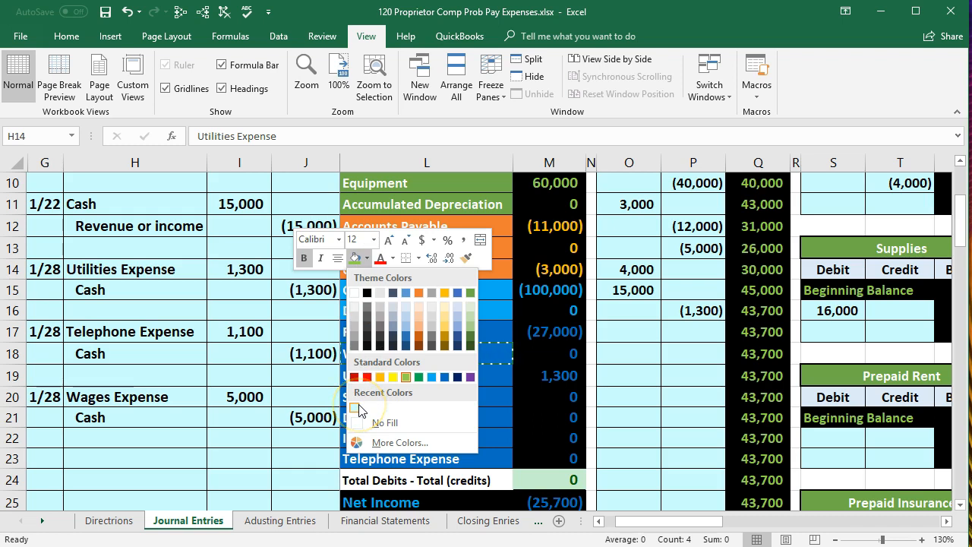
{"action": "left_click", "coordinate": [372, 443]}
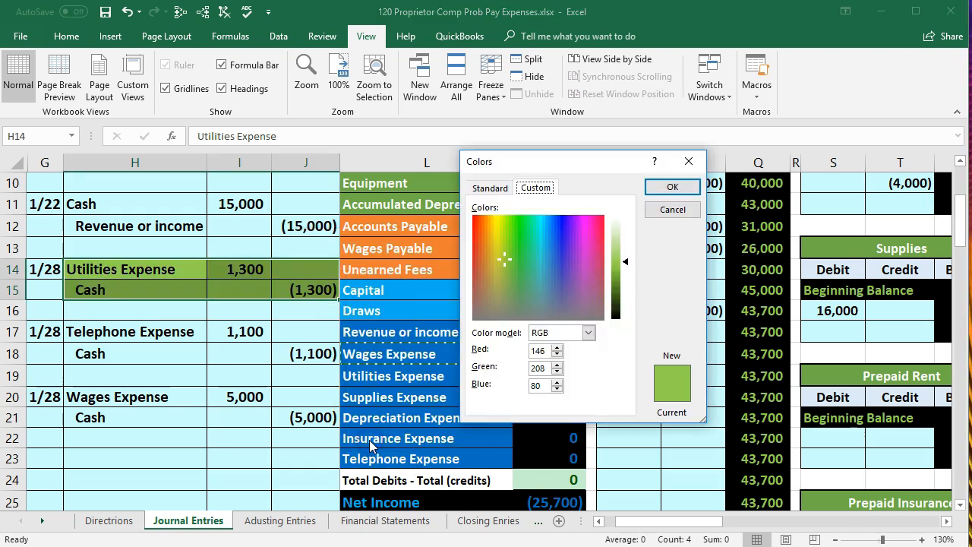
{"action": "left_click", "coordinate": [477, 189]}
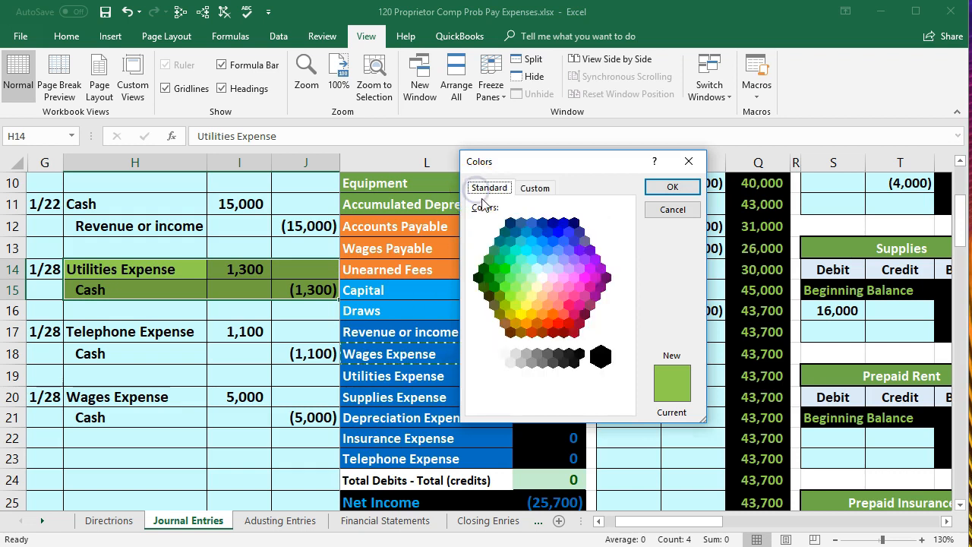
{"action": "left_click", "coordinate": [536, 270]}
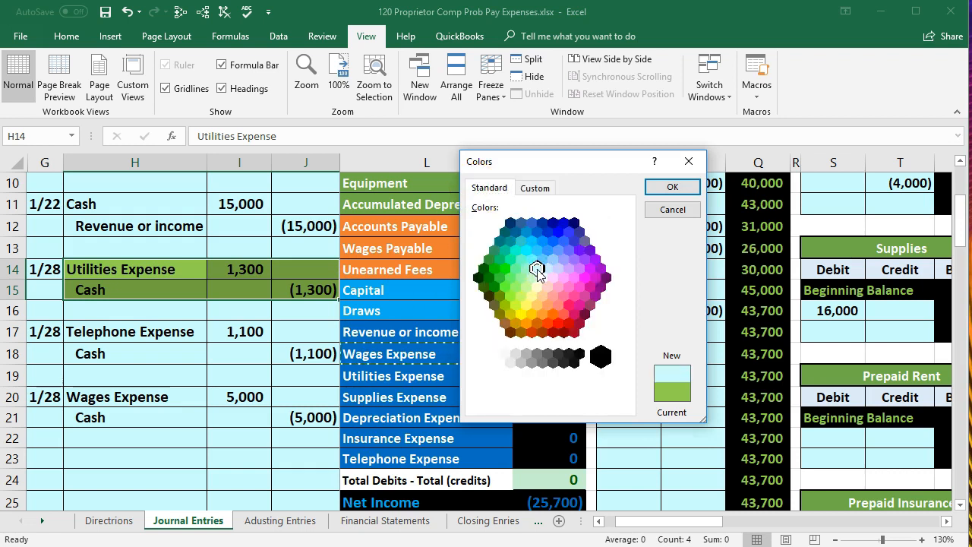
{"action": "left_click", "coordinate": [688, 161]}
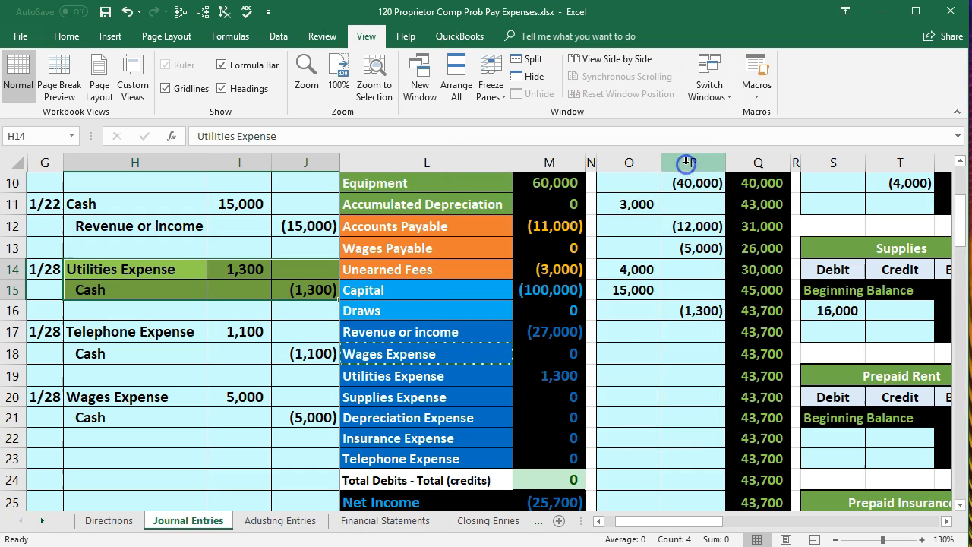
Copy the formatting of the 1/22 journal entry (H11:J12) onto the utilities entry in H14:J15 with Format Painter
{"action": "left_click", "coordinate": [82, 233]}
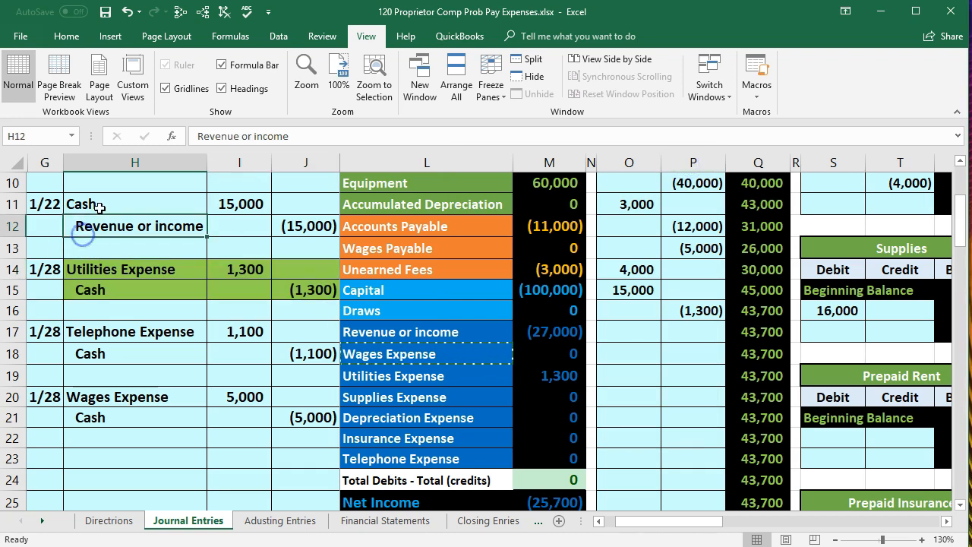
{"action": "left_click", "coordinate": [67, 36]}
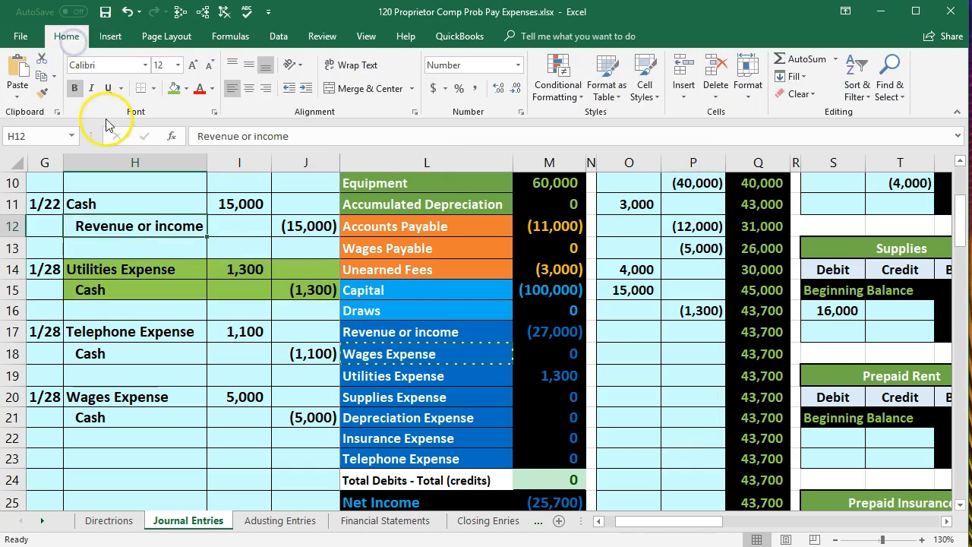
{"action": "left_click", "coordinate": [127, 202]}
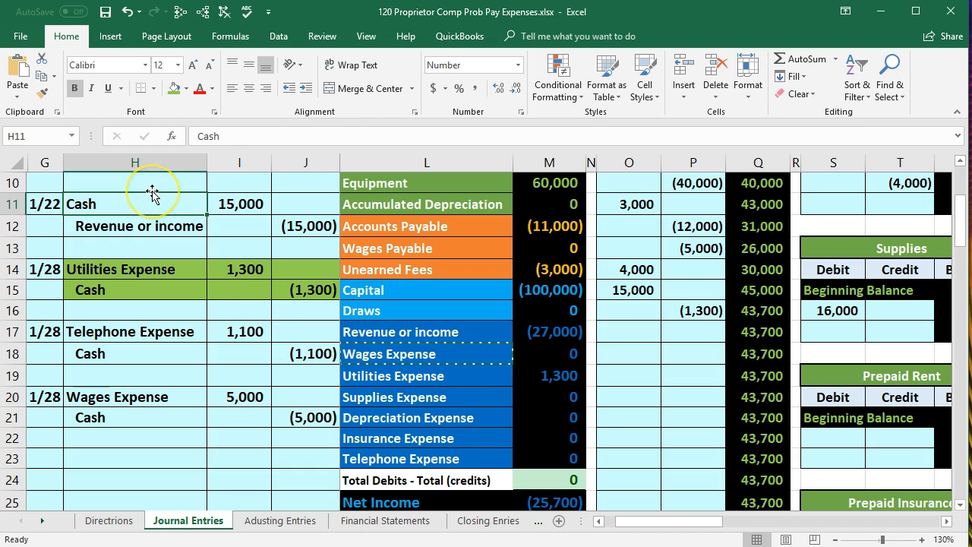
{"action": "left_click", "coordinate": [44, 94]}
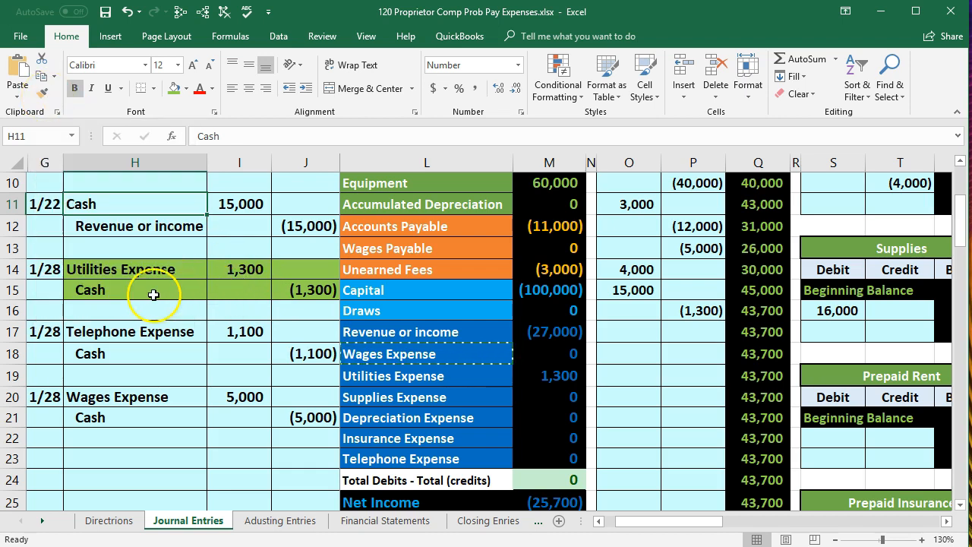
{"action": "left_click", "coordinate": [153, 295]}
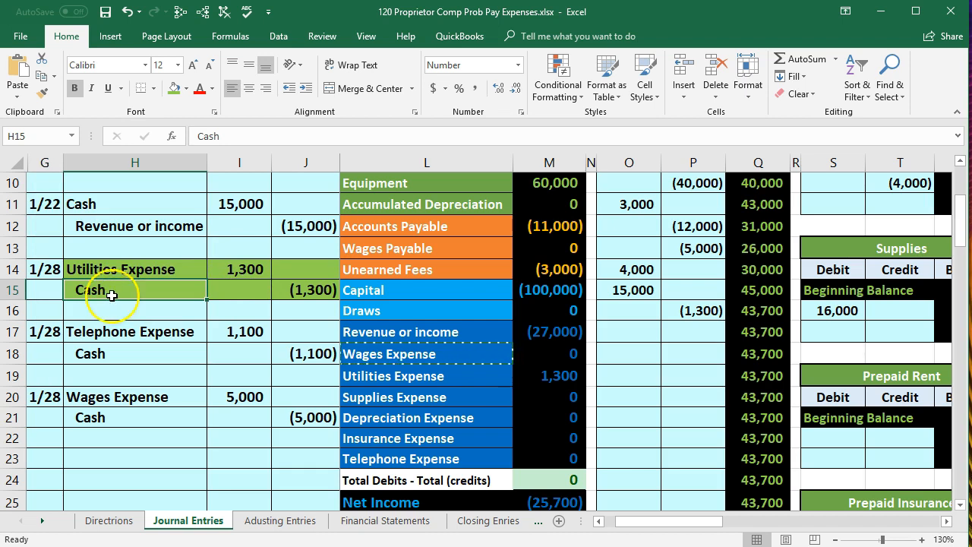
{"action": "left_click", "coordinate": [148, 203]}
{"action": "left_click_drag", "start_coordinate": [215, 204], "coordinate": [292, 219]}
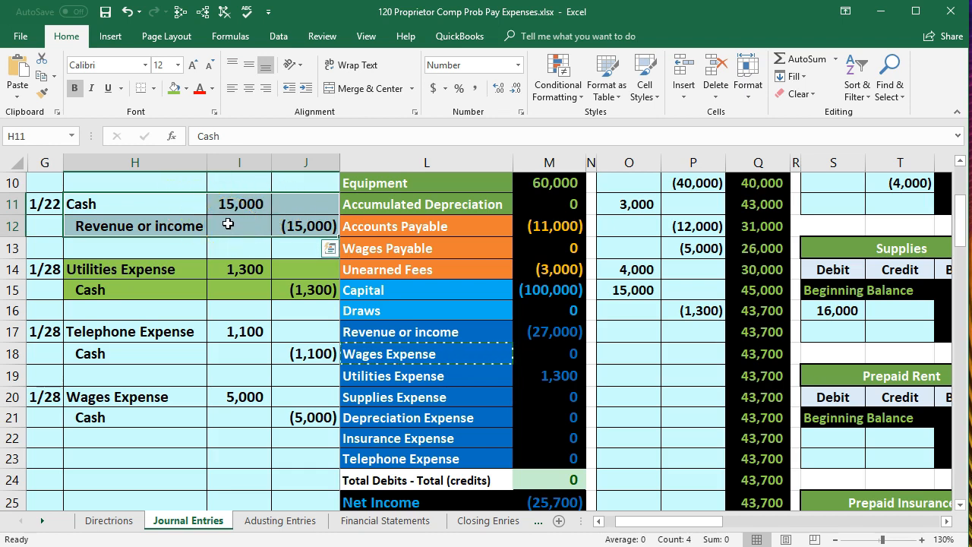
{"action": "left_click", "coordinate": [43, 96]}
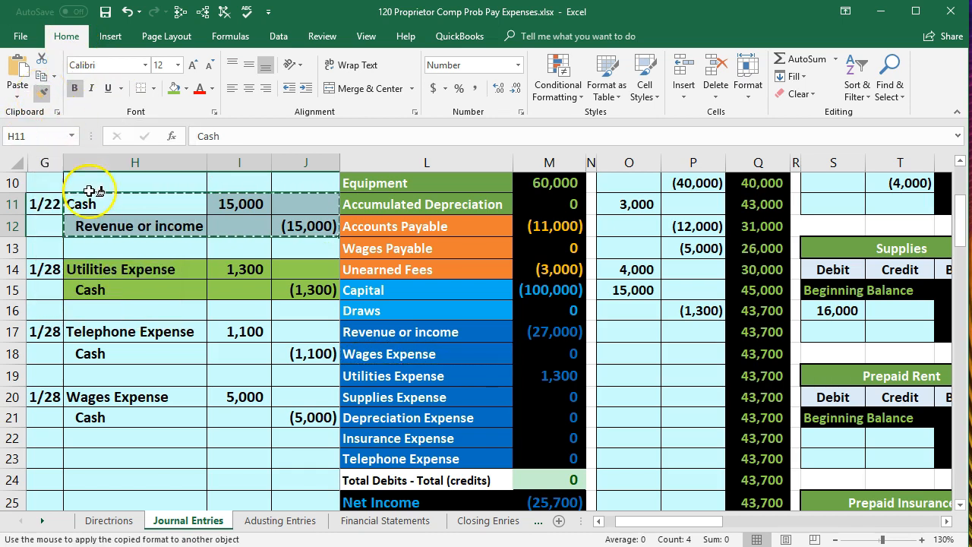
{"action": "left_click", "coordinate": [110, 269]}
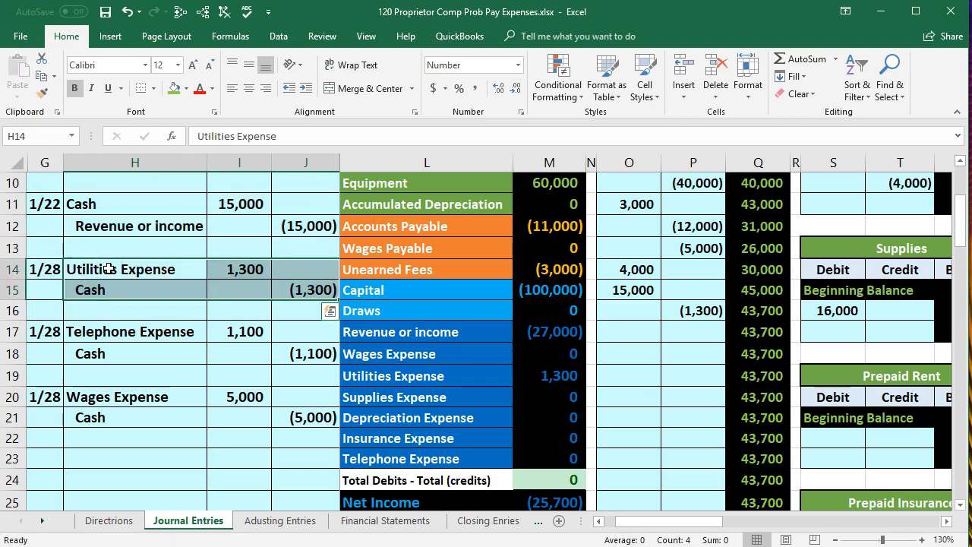
Highlight the 1/28 telephone expense journal entry in H17:J18 with the green fill colour
{"action": "left_click", "coordinate": [140, 314]}
{"action": "left_click_drag", "start_coordinate": [122, 336], "coordinate": [278, 347]}
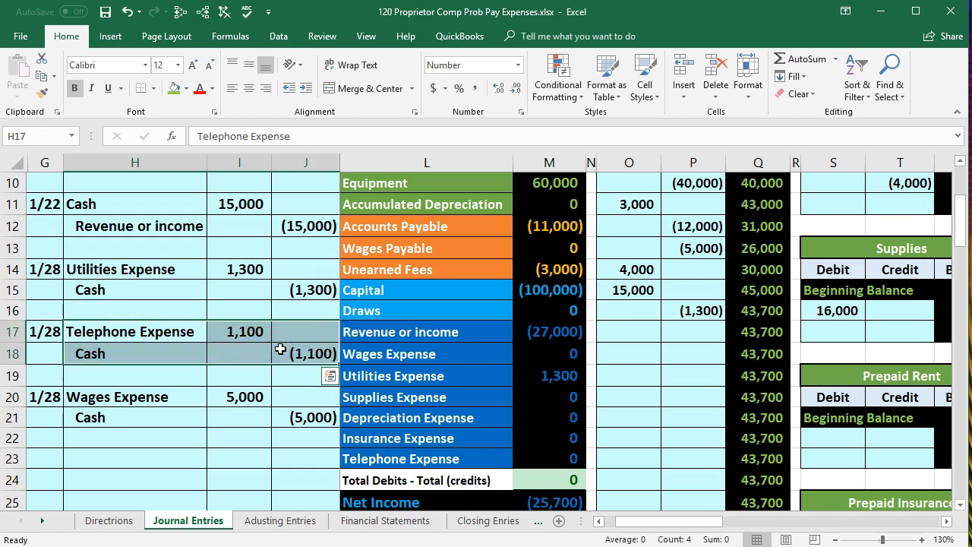
{"action": "right_click", "coordinate": [263, 358]}
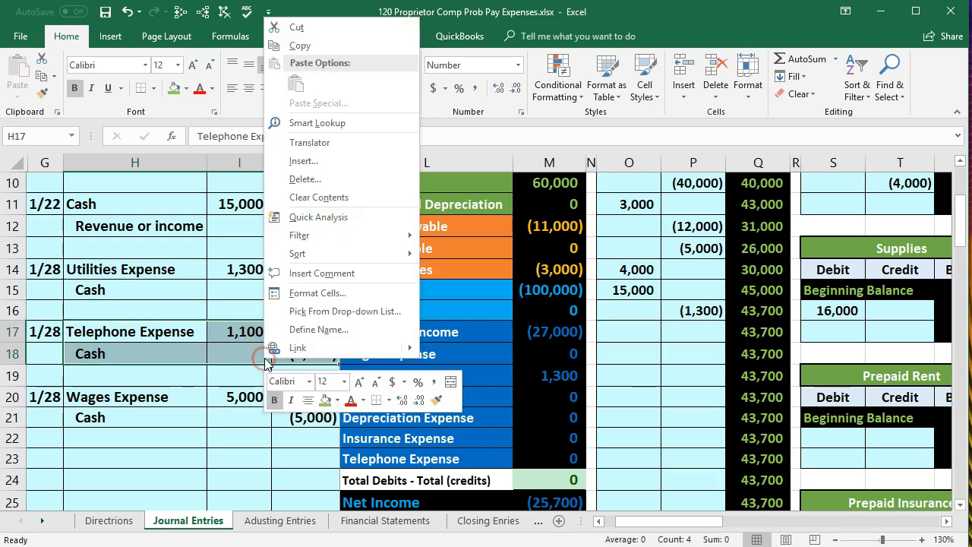
{"action": "left_click", "coordinate": [319, 402]}
{"action": "left_click", "coordinate": [222, 354]}
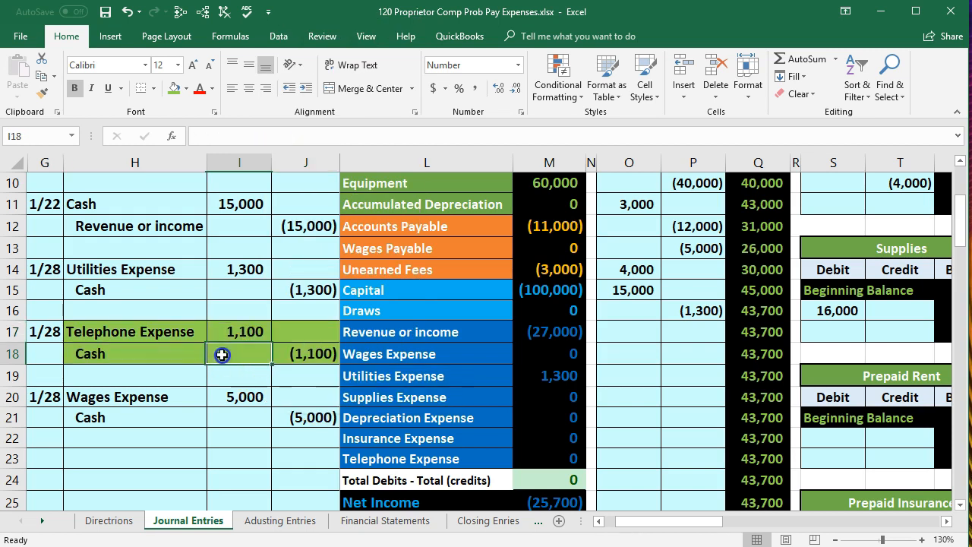
Post the phone payment to the debit side of the Telephone Expense ledger account by linking AM15 to journal cell I17
{"action": "left_click_drag", "start_coordinate": [166, 331], "coordinate": [228, 334]}
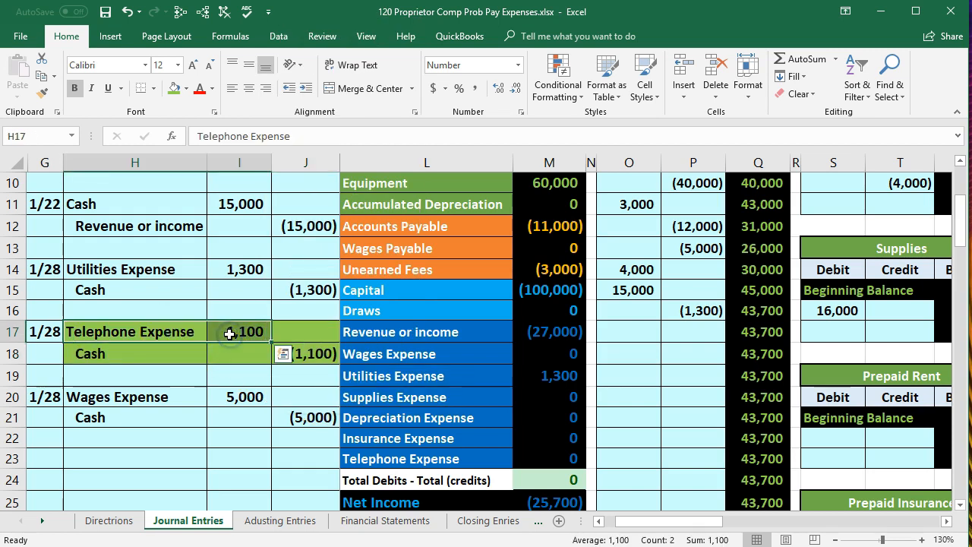
{"action": "left_click_drag", "start_coordinate": [365, 456], "coordinate": [541, 462]}
{"action": "left_click", "coordinate": [571, 282]}
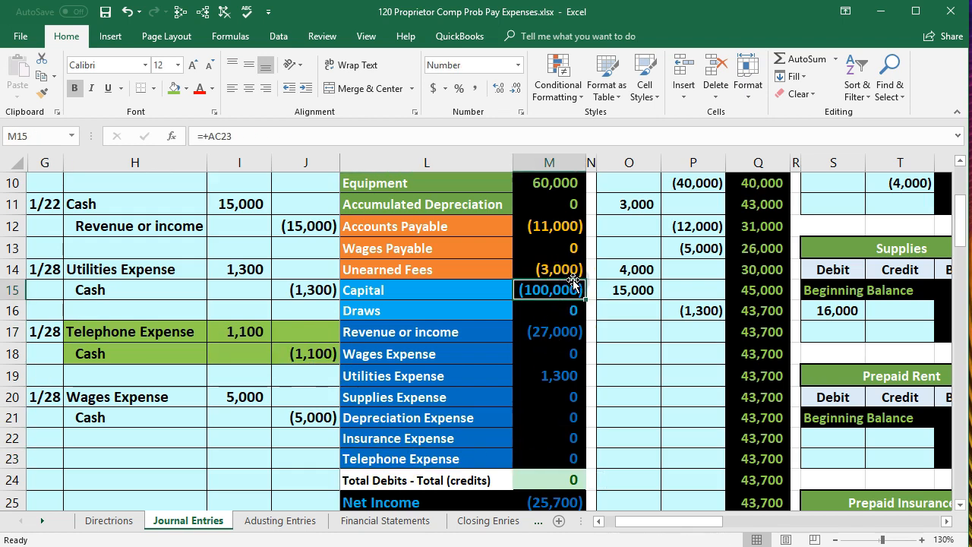
{"action": "key", "text": "Right"}
{"action": "key", "text": "Right"}
{"action": "key", "text": "Right"}
{"action": "key", "text": "Right"}
{"action": "key", "text": "Right"}
{"action": "key", "text": "Right"}
{"action": "key", "text": "Right"}
{"action": "key", "text": "Right"}
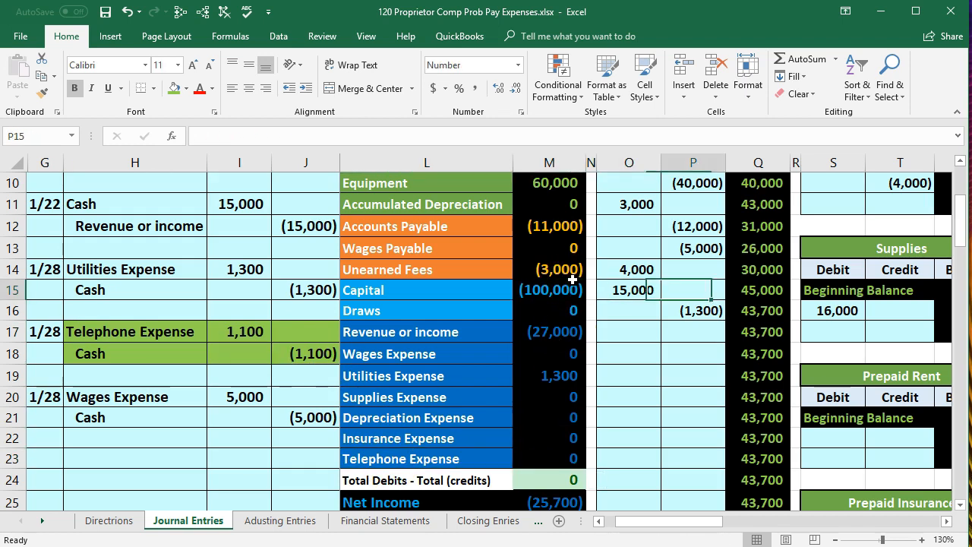
{"action": "key", "text": "Right"}
{"action": "key", "text": "Right"}
{"action": "key", "text": "Right"}
{"action": "key", "text": "Right"}
{"action": "key", "text": "Right"}
{"action": "key", "text": "Right"}
{"action": "key", "text": "Right"}
{"action": "key", "text": "Right"}
{"action": "key", "text": "Right"}
{"action": "key", "text": "Right"}
{"action": "key", "text": "Right"}
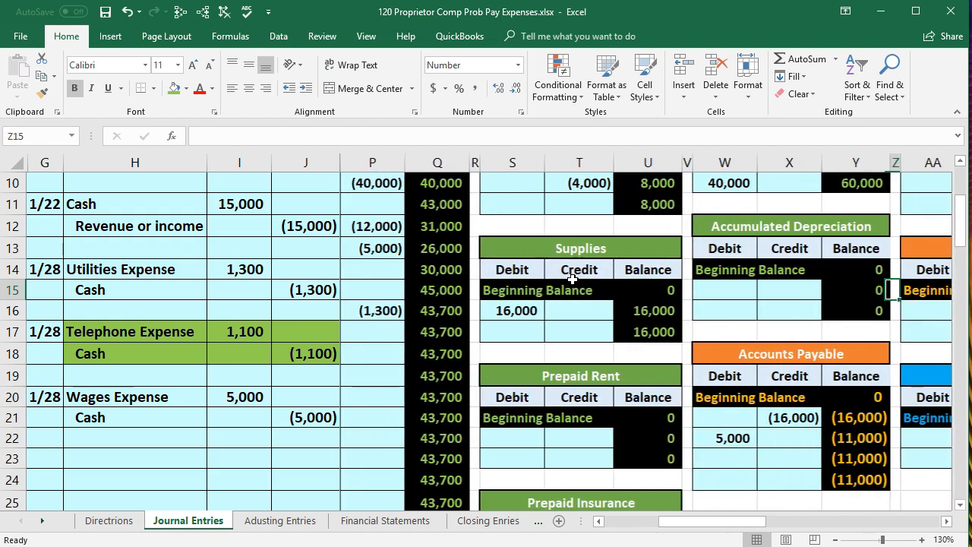
{"action": "key", "text": "Right"}
{"action": "key", "text": "Right"}
{"action": "key", "text": "Right"}
{"action": "key", "text": "Right"}
{"action": "key", "text": "Right"}
{"action": "key", "text": "Right"}
{"action": "key", "text": "Right"}
{"action": "key", "text": "Right"}
{"action": "key", "text": "Right"}
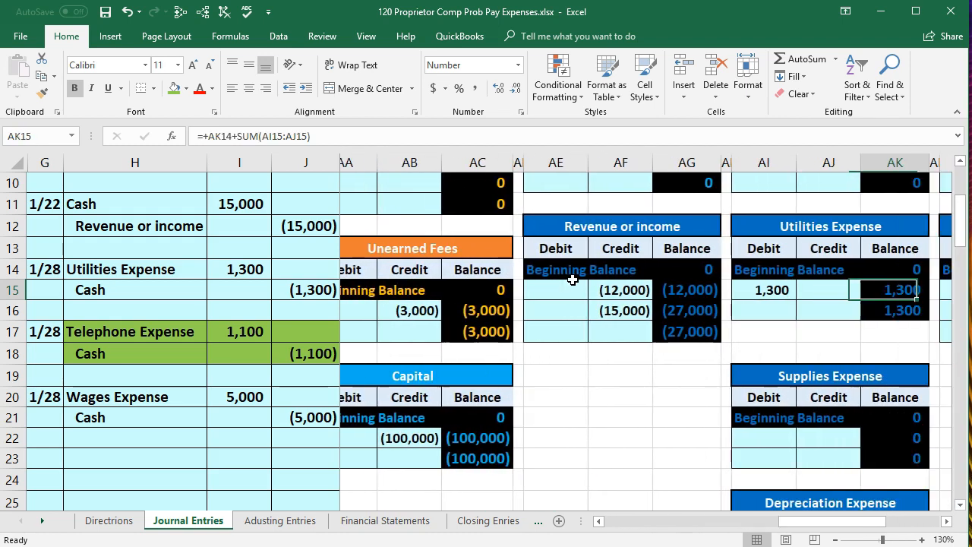
{"action": "key", "text": "Right"}
{"action": "key", "text": "Right"}
{"action": "key", "text": "Right"}
{"action": "key", "text": "Right"}
{"action": "key", "text": "Right"}
{"action": "key", "text": "Right"}
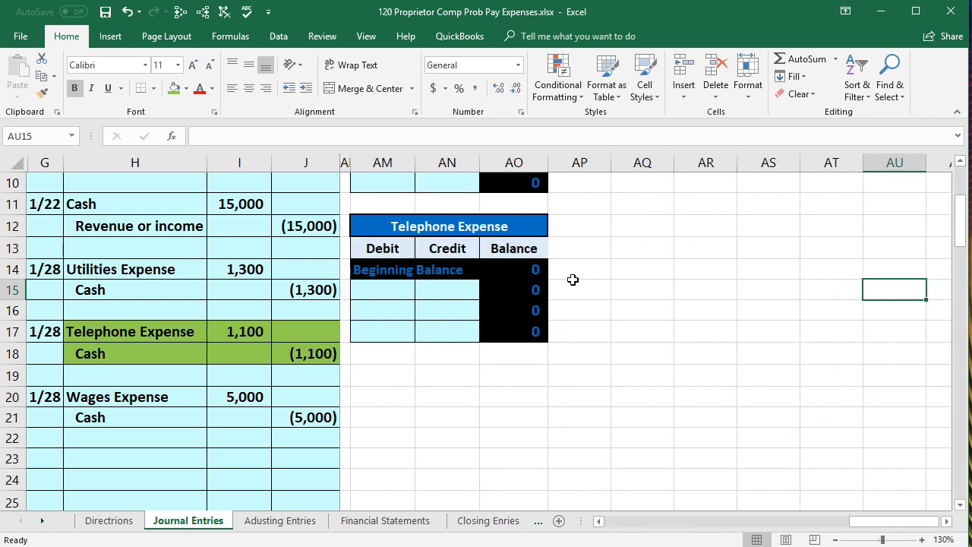
{"action": "left_click", "coordinate": [382, 289]}
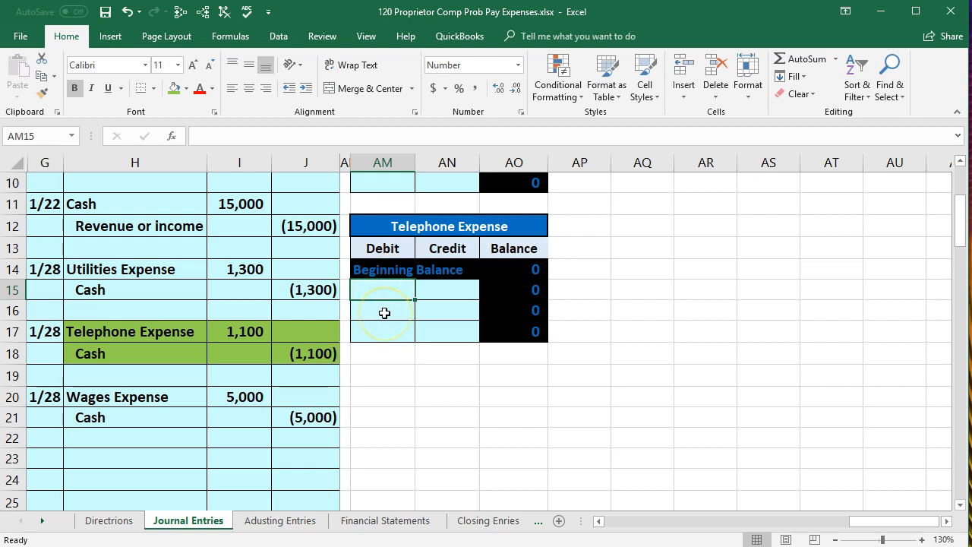
{"action": "type", "text": "="}
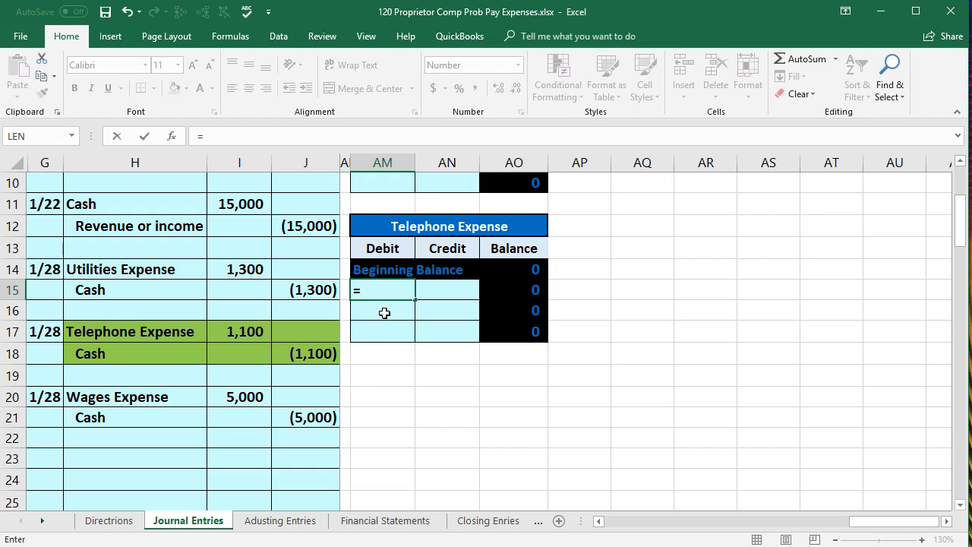
{"action": "left_click", "coordinate": [251, 331]}
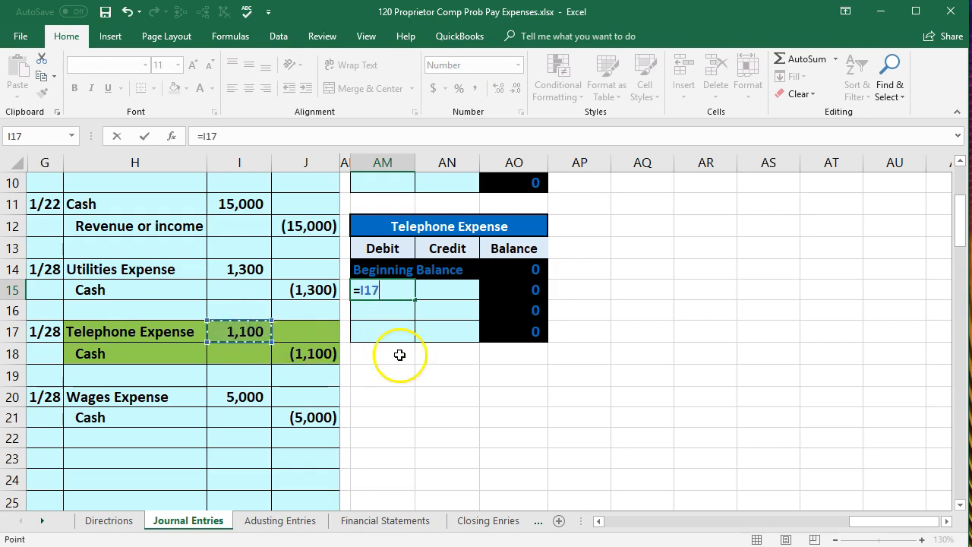
{"action": "key", "text": "Return"}
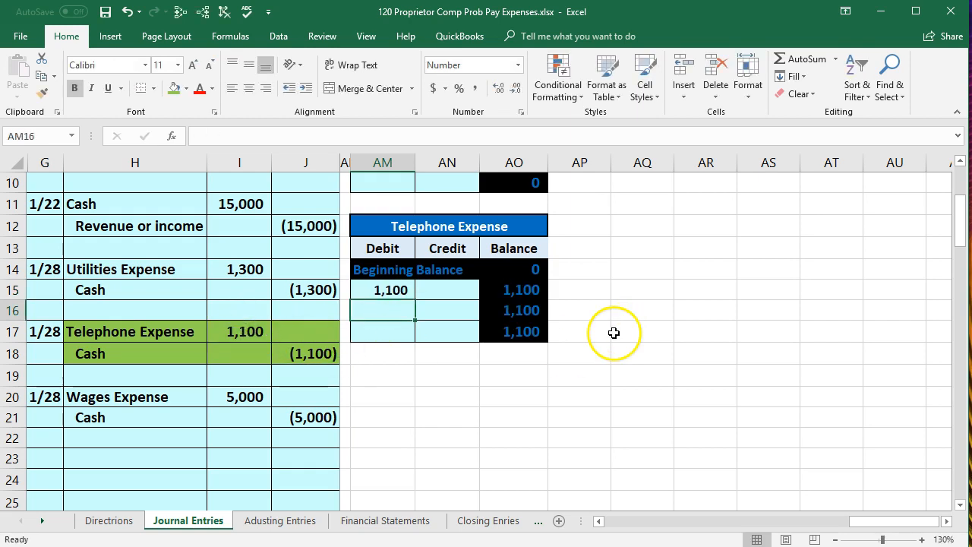
Trace the dependents of the Telephone Expense ledger balance in AO17 and inspect the trial balance Telephone Expense, total and Net Income cells (M23:M25)
{"action": "left_click", "coordinate": [514, 331]}
{"action": "left_click", "coordinate": [202, 12]}
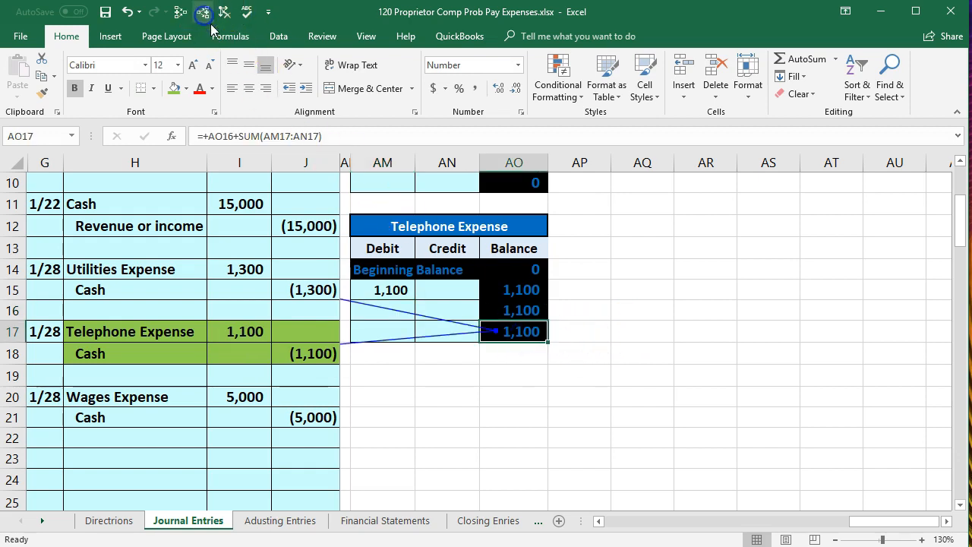
{"action": "left_click", "coordinate": [323, 270]}
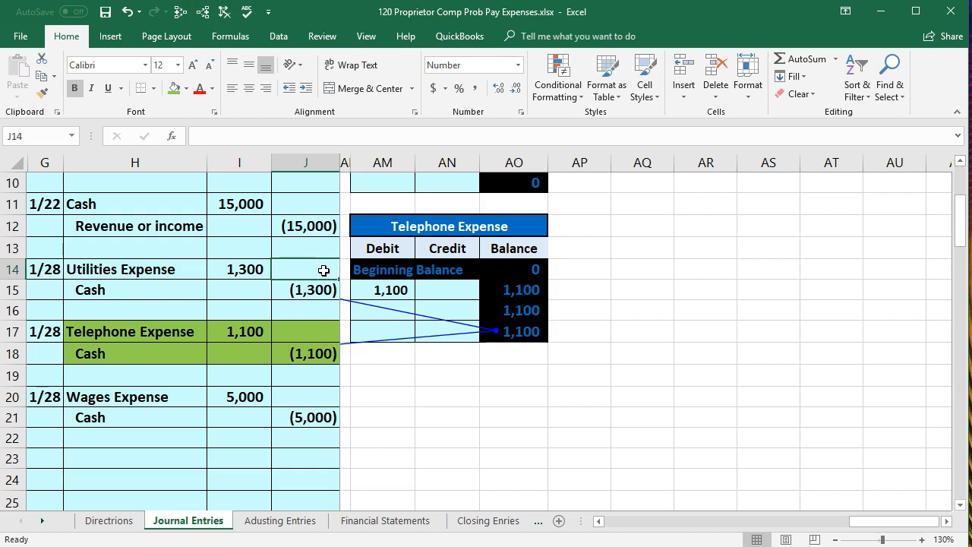
{"action": "key", "text": "Right"}
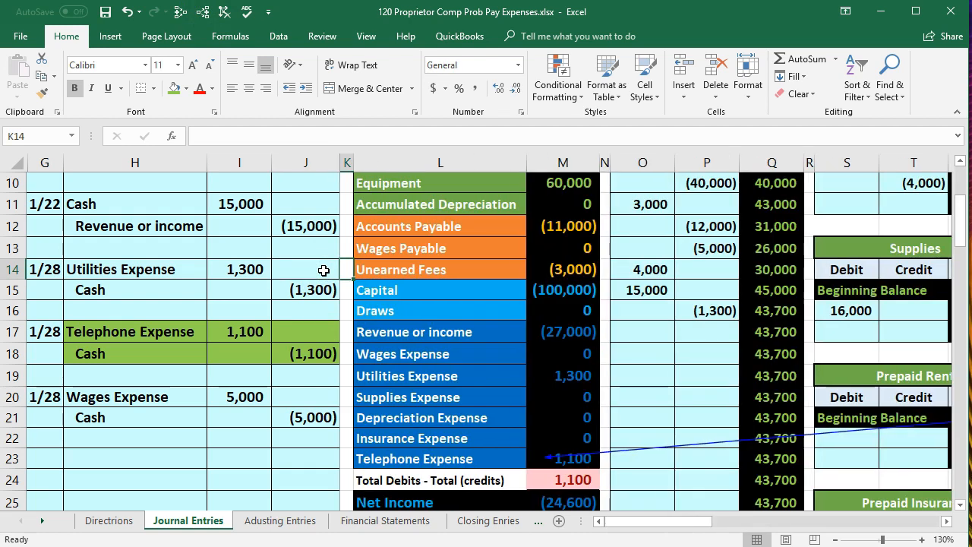
{"action": "left_click", "coordinate": [585, 459]}
{"action": "left_click", "coordinate": [589, 477]}
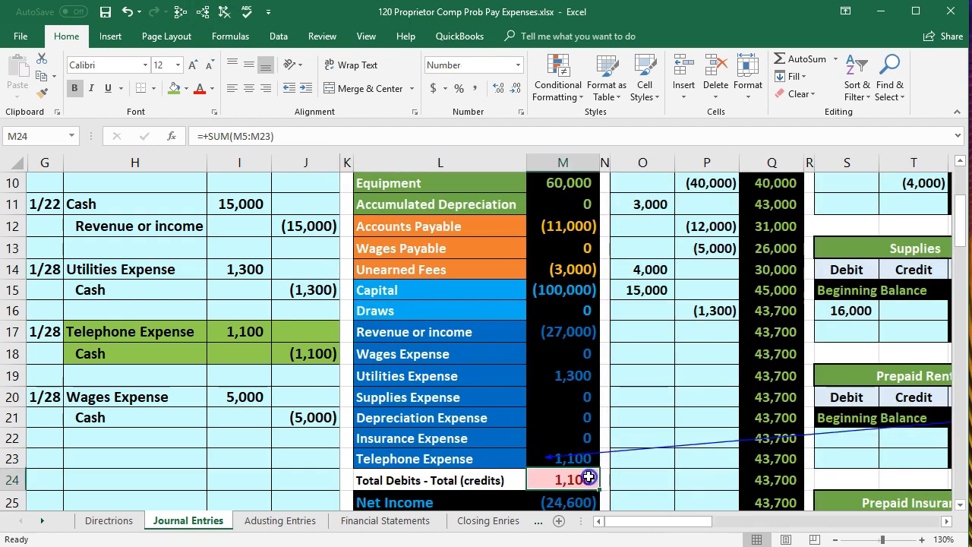
{"action": "scroll", "coordinate": [587, 477], "scroll_direction": "down", "scroll_amount": 1}
{"action": "left_click", "coordinate": [575, 448]}
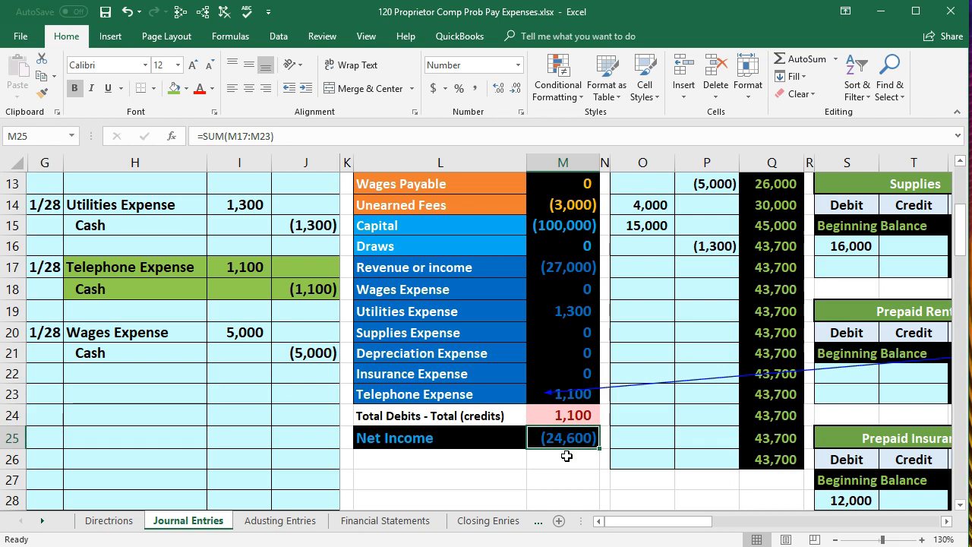
Post the phone payment to the credit side of the Cash ledger account by linking P17 to journal cell J18
{"action": "left_click_drag", "start_coordinate": [190, 287], "coordinate": [300, 288]}
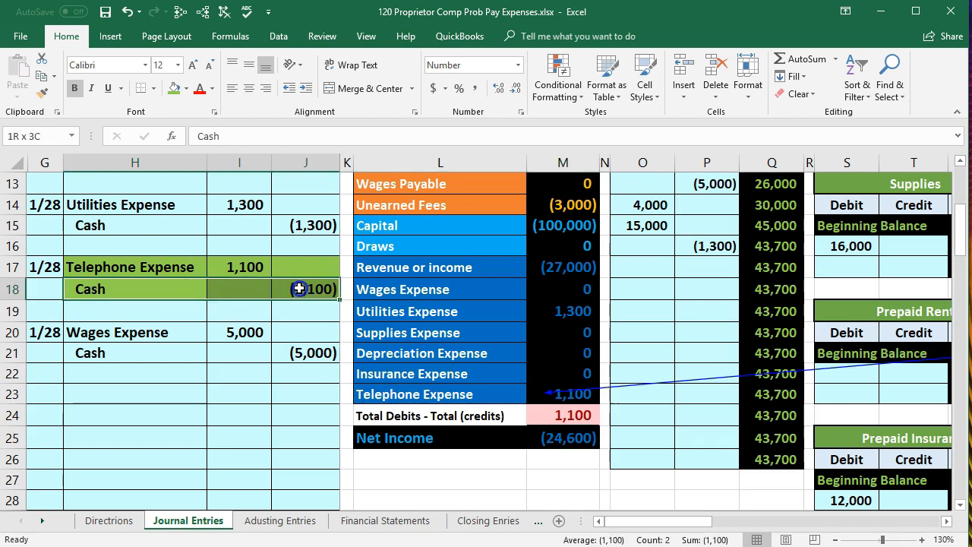
{"action": "scroll", "coordinate": [383, 373], "scroll_direction": "up", "scroll_amount": 3}
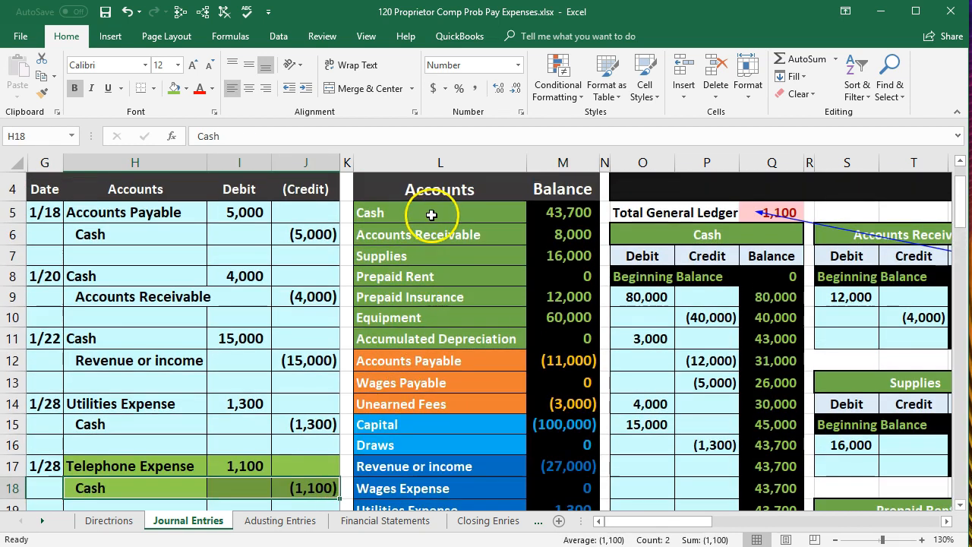
{"action": "left_click_drag", "start_coordinate": [431, 215], "coordinate": [582, 212]}
{"action": "left_click", "coordinate": [647, 234]}
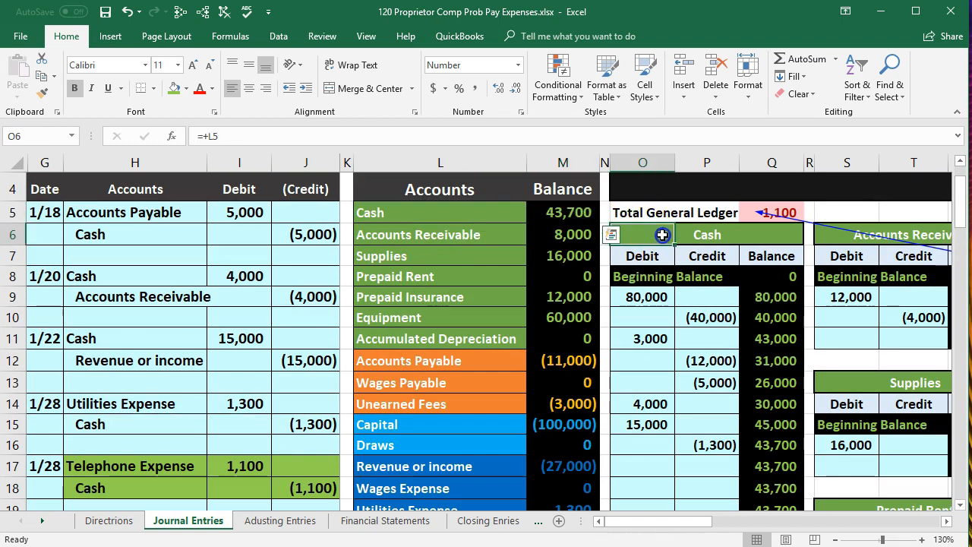
{"action": "left_click", "coordinate": [947, 522]}
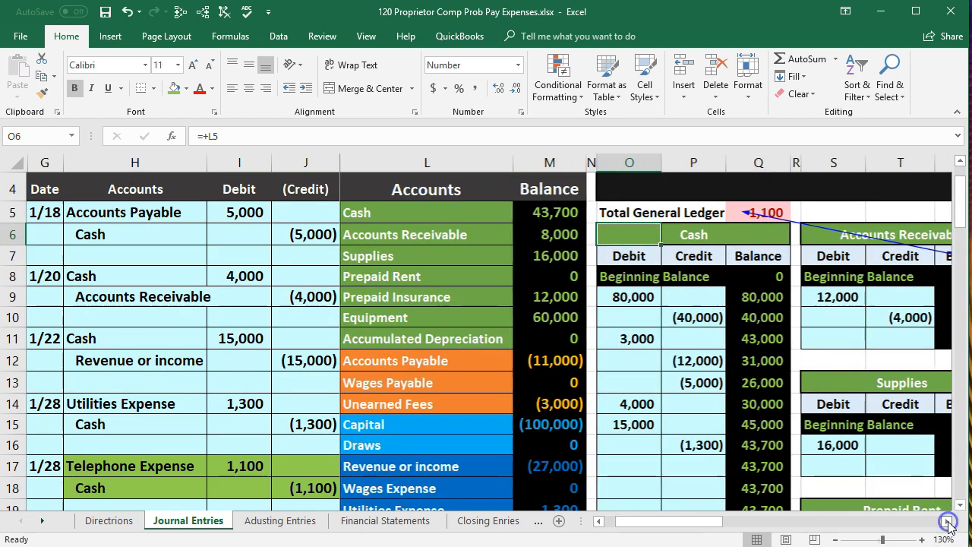
{"action": "scroll", "coordinate": [410, 420], "scroll_direction": "down", "scroll_amount": 1}
{"action": "left_click", "coordinate": [444, 392]}
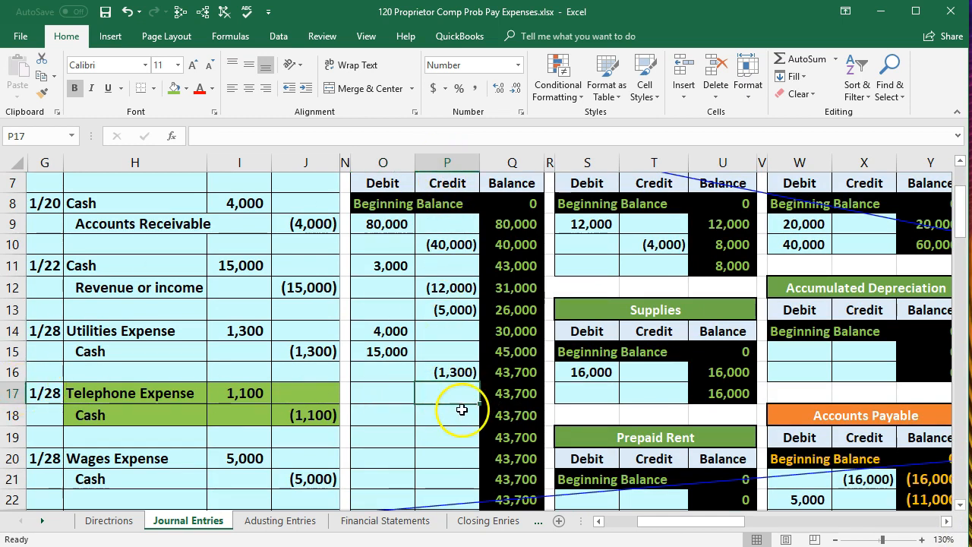
{"action": "type", "text": "="}
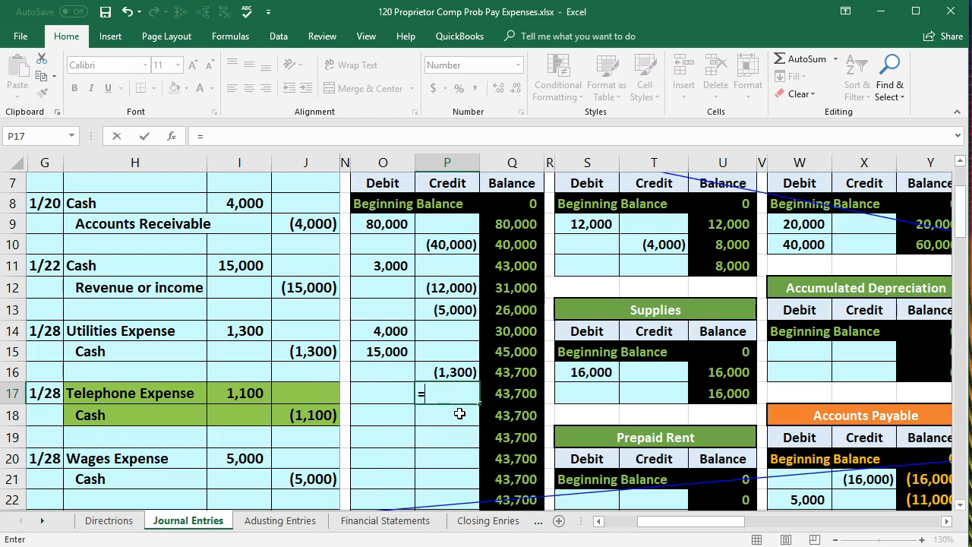
{"action": "left_click", "coordinate": [332, 412]}
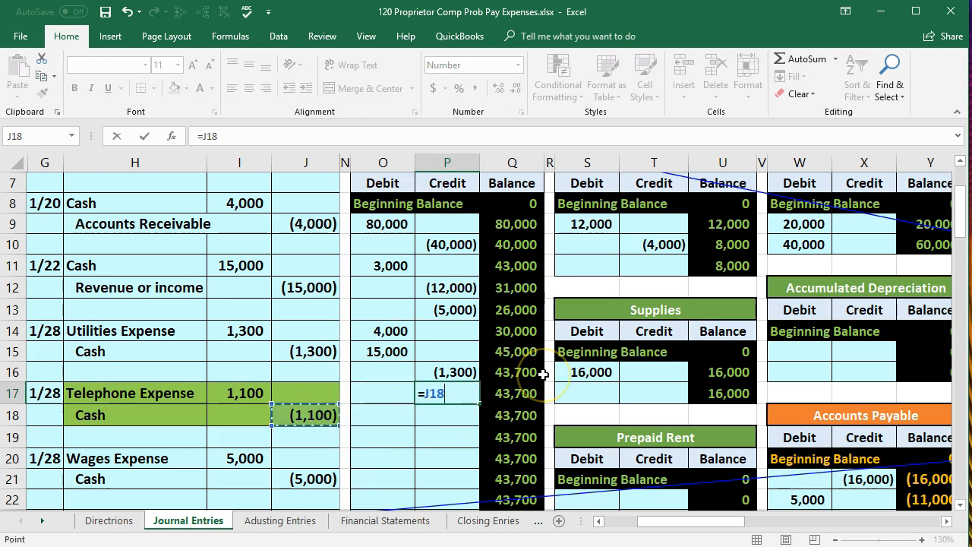
{"action": "key", "text": "Return"}
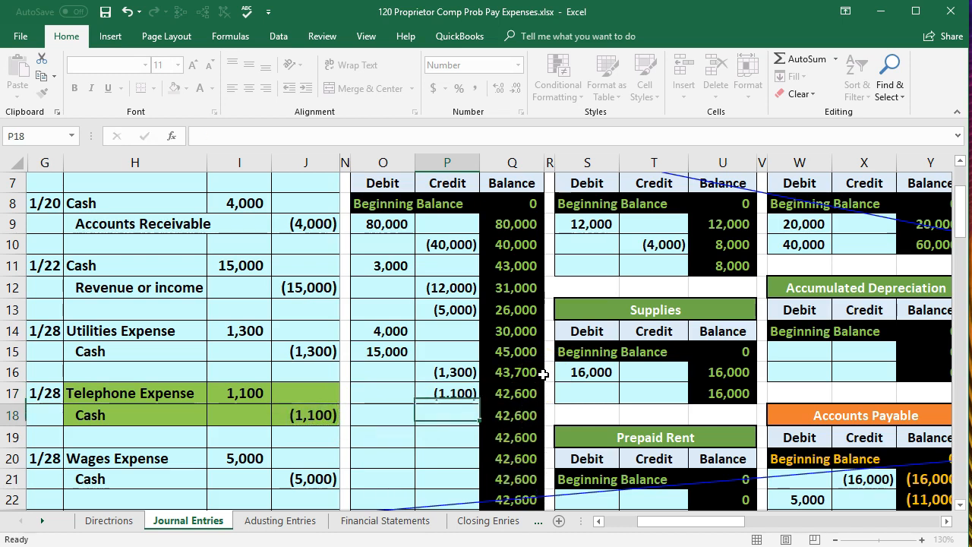
Check the Cash ledger balance in Q17 against trial balance cell M5 and inspect the total debits less credits in M24
{"action": "left_click", "coordinate": [521, 390]}
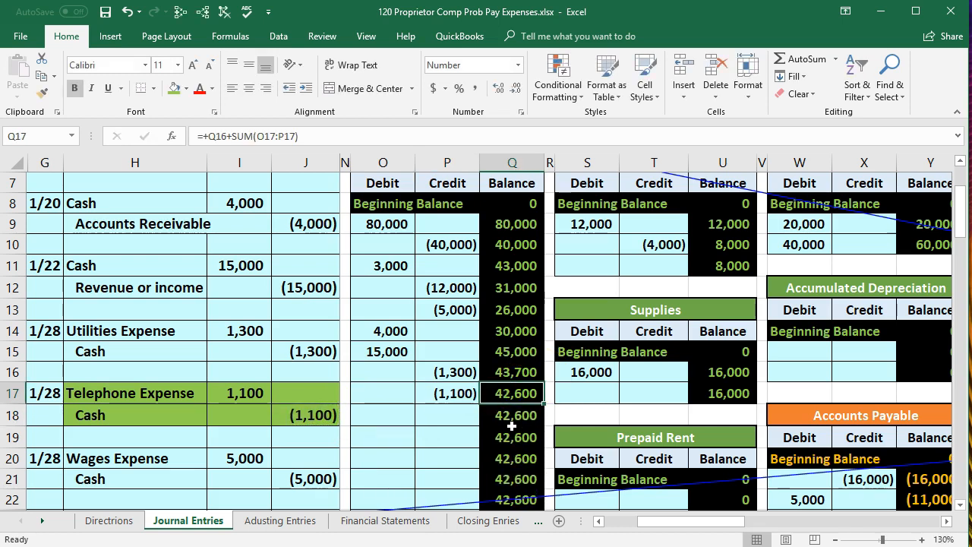
{"action": "left_click", "coordinate": [597, 521]}
{"action": "left_click", "coordinate": [597, 521]}
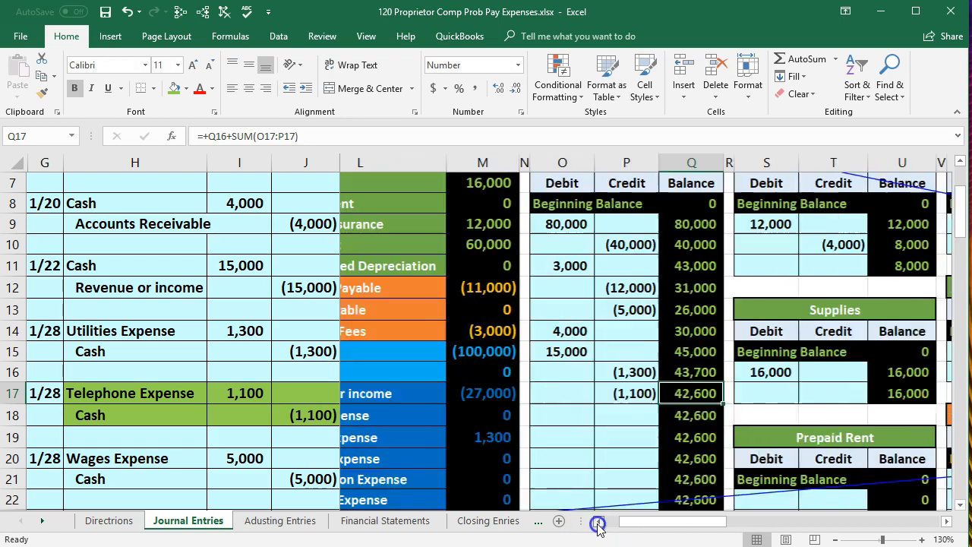
{"action": "scroll", "coordinate": [505, 362], "scroll_direction": "up", "scroll_amount": 1}
{"action": "left_click", "coordinate": [566, 216]}
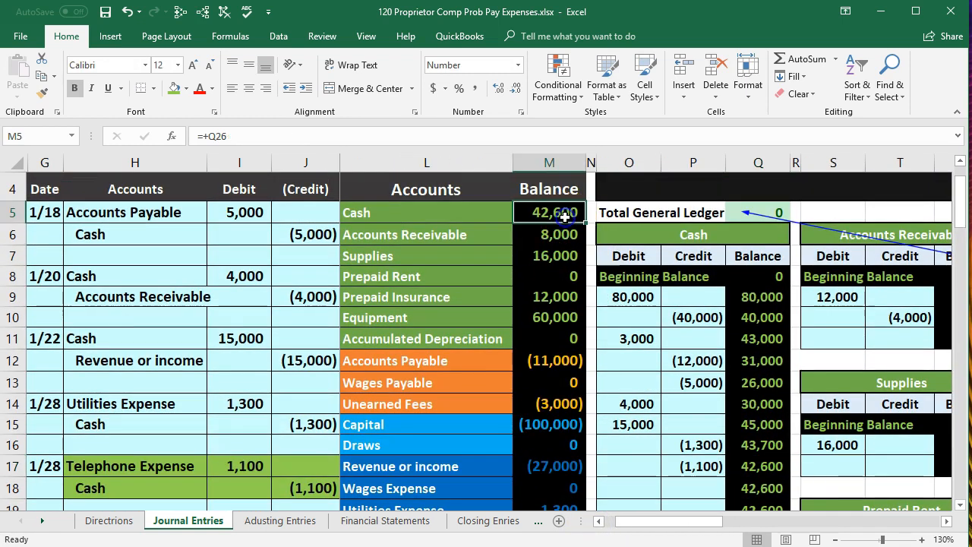
{"action": "scroll", "coordinate": [577, 243], "scroll_direction": "down", "scroll_amount": 3}
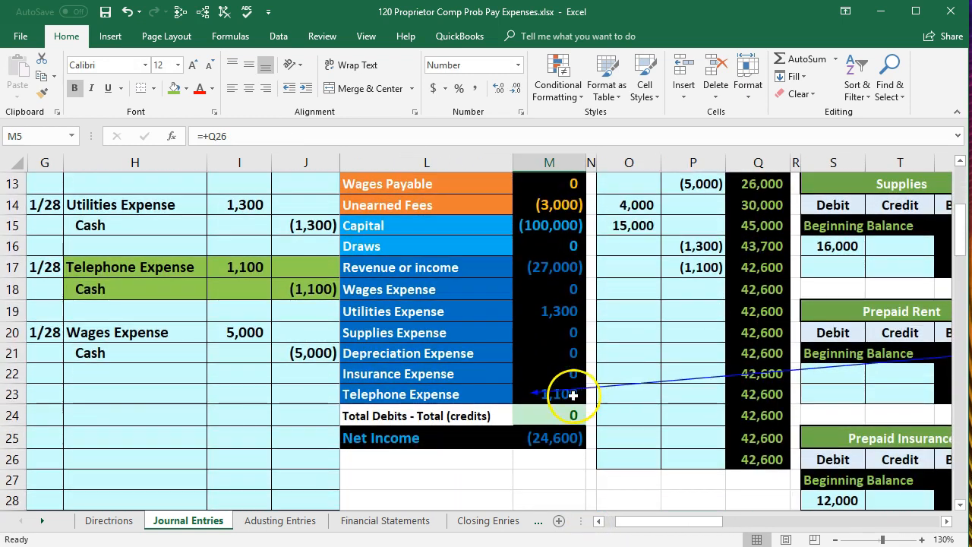
{"action": "left_click", "coordinate": [561, 410]}
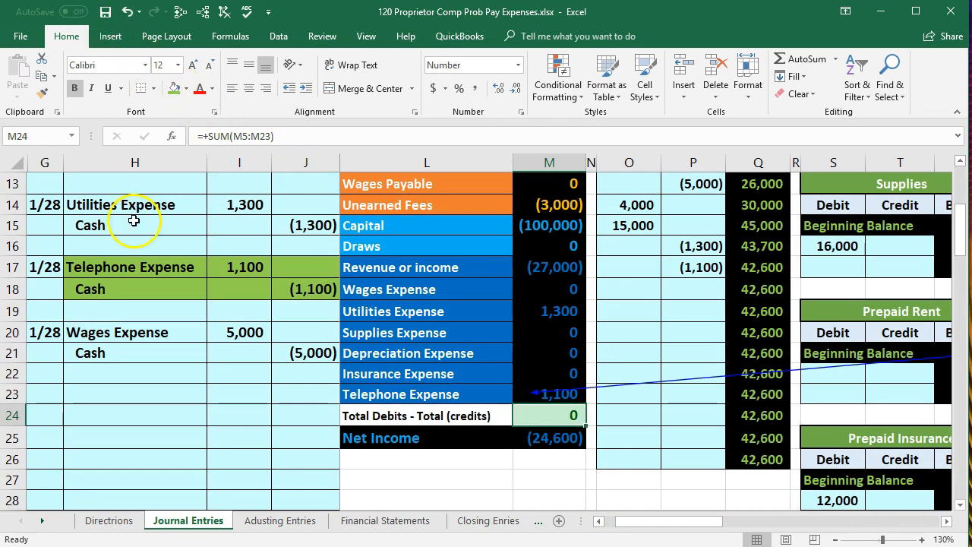
Remove the tracing arrows and reset the telephone expense journal entry in H17:J18 to the recently used light blue fill
{"action": "left_click", "coordinate": [133, 245]}
{"action": "left_click", "coordinate": [223, 12]}
{"action": "mouse_move", "coordinate": [175, 267]}
{"action": "left_mouse_down"}
{"action": "mouse_move", "coordinate": [282, 271]}
{"action": "mouse_move", "coordinate": [286, 280]}
{"action": "left_mouse_up"}
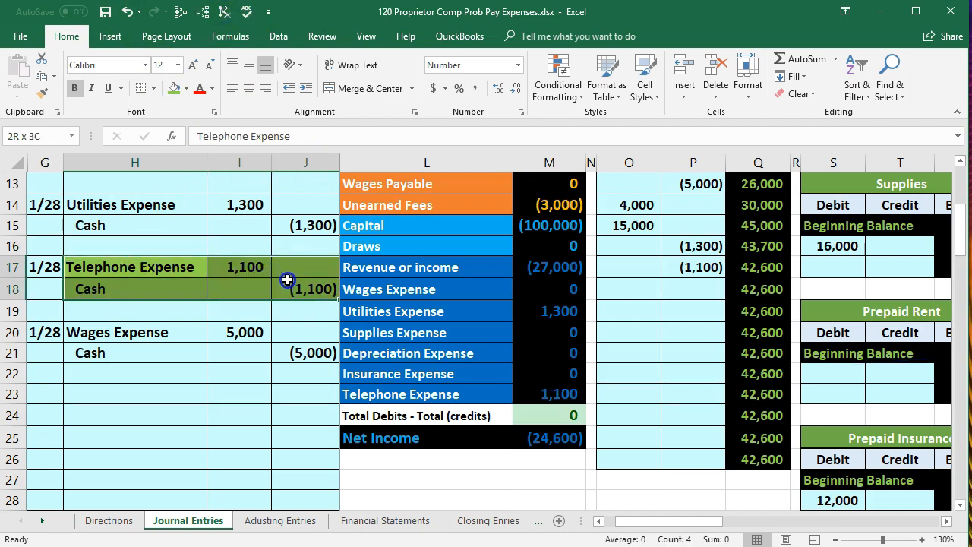
{"action": "right_click", "coordinate": [293, 271]}
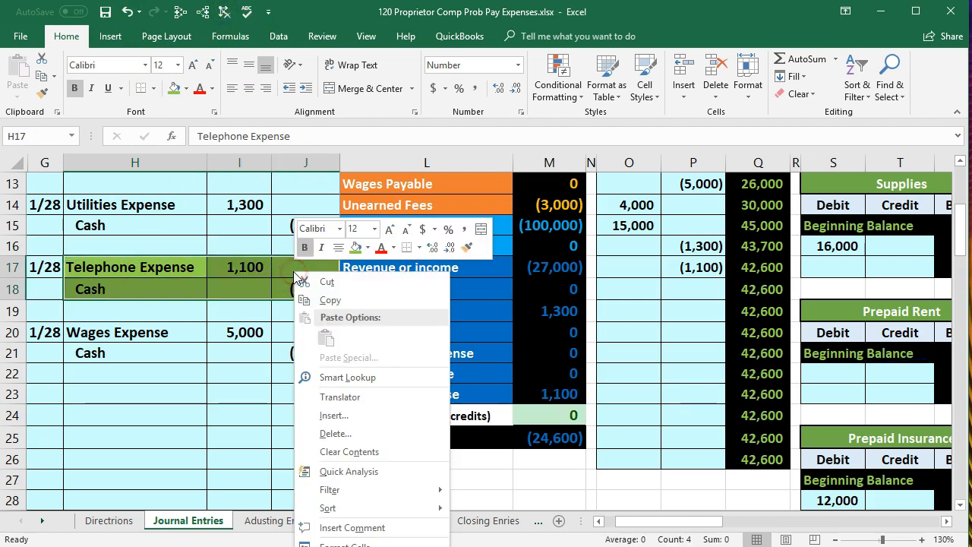
{"action": "left_click", "coordinate": [368, 248]}
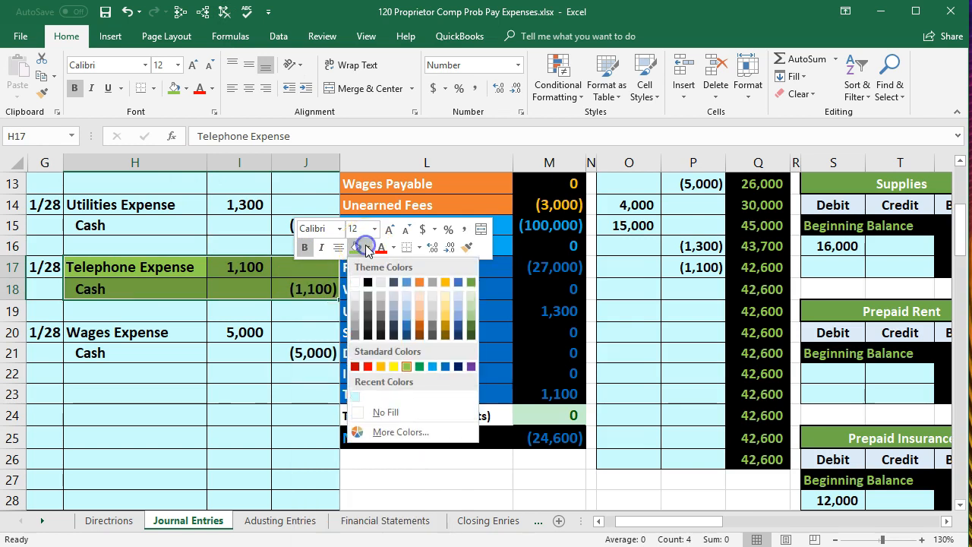
{"action": "left_click", "coordinate": [353, 398]}
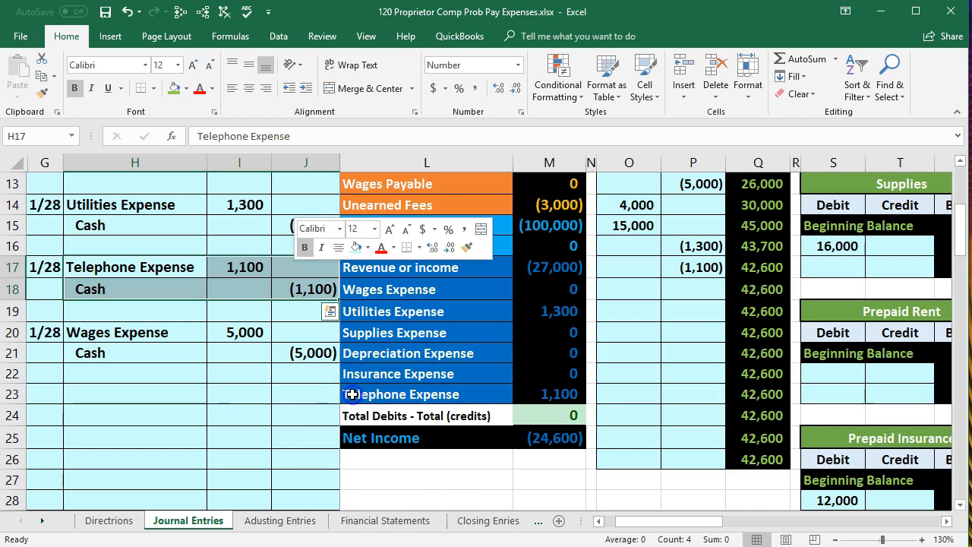
{"action": "left_click", "coordinate": [192, 400]}
Compare the 1/28 wages debit entry in H20:I20 with the Wages Expense row of the trial balance (L18:M18)
{"action": "left_click_drag", "start_coordinate": [107, 338], "coordinate": [219, 334]}
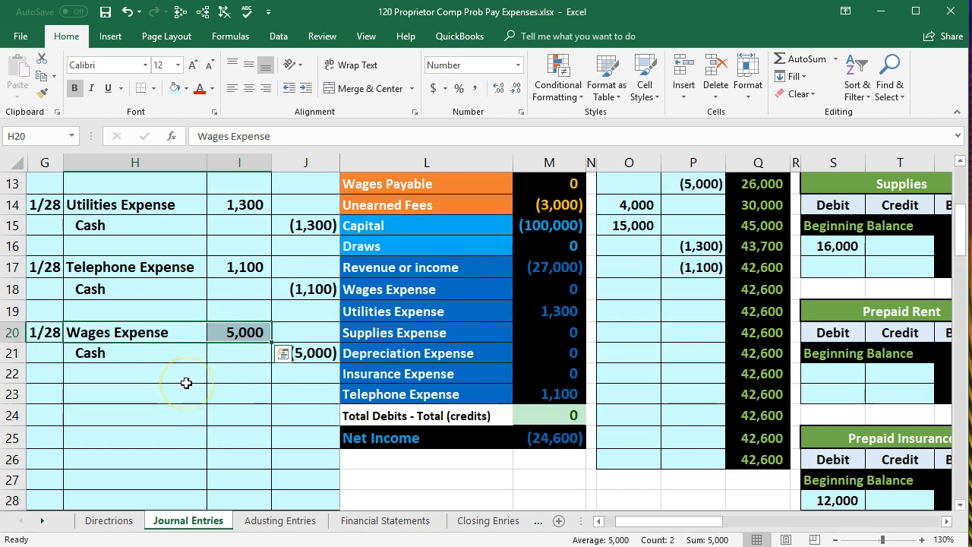
{"action": "left_click_drag", "start_coordinate": [158, 331], "coordinate": [228, 336]}
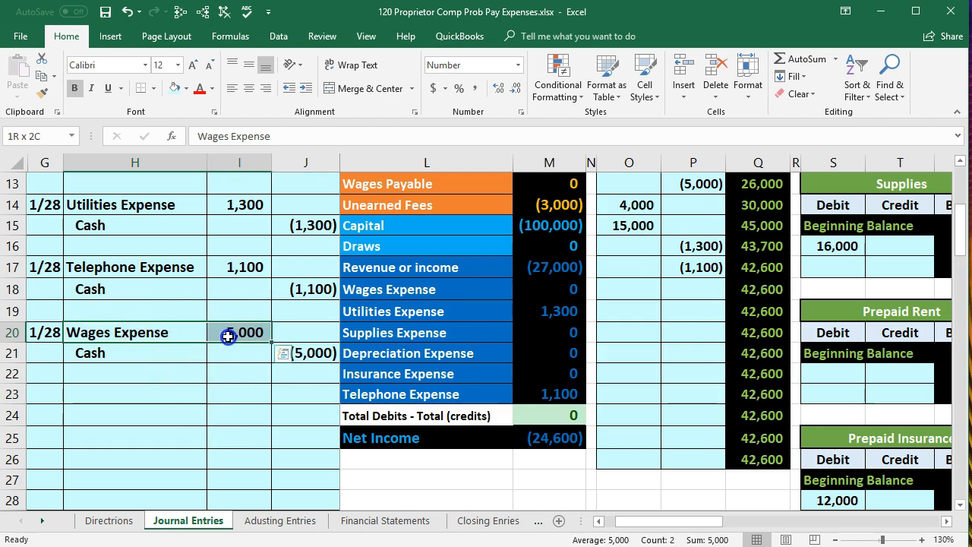
{"action": "left_click", "coordinate": [410, 293]}
{"action": "left_click_drag", "start_coordinate": [410, 293], "coordinate": [546, 293]}
{"action": "scroll", "coordinate": [581, 271], "scroll_direction": "up", "scroll_amount": 1}
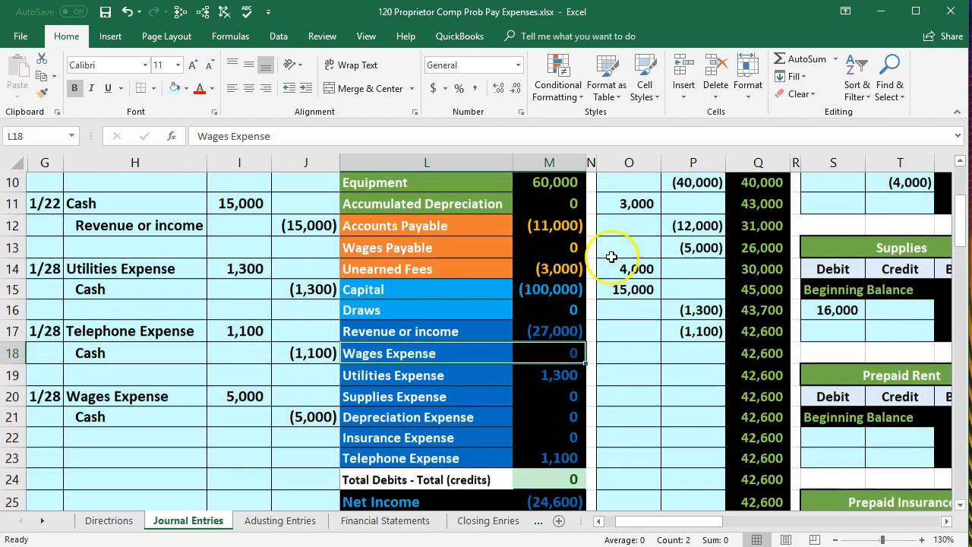
Post the wages payment to the debit side of the Wages Expense ledger account by linking AI9 to journal cell I20
{"action": "left_click", "coordinate": [618, 249]}
{"action": "scroll", "coordinate": [618, 250], "scroll_direction": "up", "scroll_amount": 1}
{"action": "key", "text": "Right"}
{"action": "key", "text": "Right"}
{"action": "key", "text": "Right"}
{"action": "key", "text": "Right"}
{"action": "key", "text": "Right"}
{"action": "key", "text": "Right"}
{"action": "key", "text": "Right"}
{"action": "key", "text": "Right"}
{"action": "key", "text": "Right"}
{"action": "key", "text": "Right"}
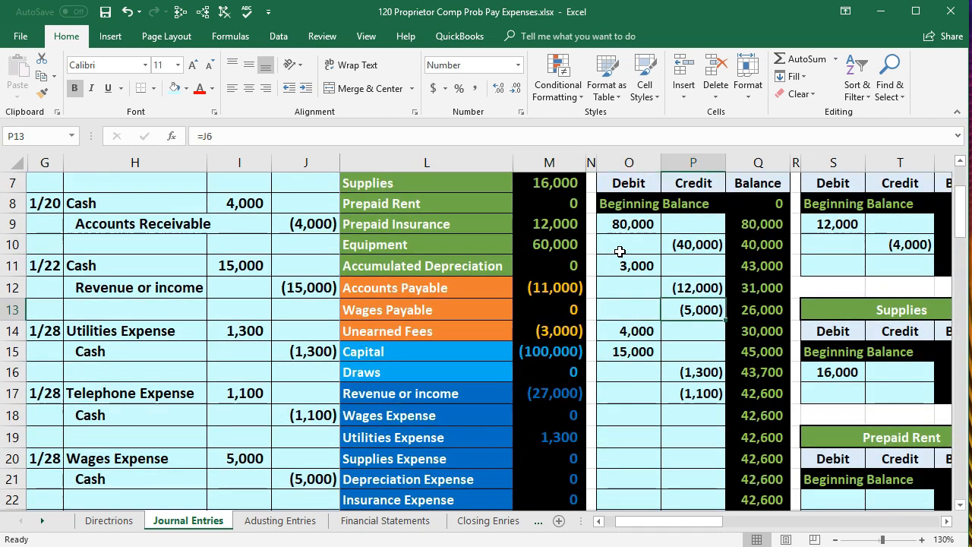
{"action": "key", "text": "Right"}
{"action": "key", "text": "Right"}
{"action": "key", "text": "Right"}
{"action": "key", "text": "Right"}
{"action": "key", "text": "Right"}
{"action": "key", "text": "Right"}
{"action": "key", "text": "Right"}
{"action": "key", "text": "Right"}
{"action": "key", "text": "Right"}
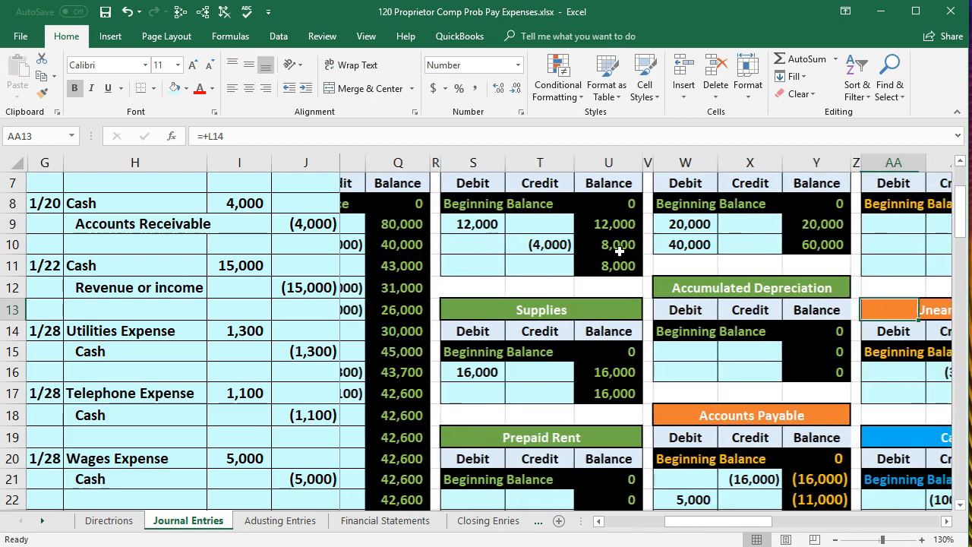
{"action": "key", "text": "Right"}
{"action": "key", "text": "Right"}
{"action": "key", "text": "Right"}
{"action": "key", "text": "Right"}
{"action": "key", "text": "Right"}
{"action": "key", "text": "Right"}
{"action": "key", "text": "Right"}
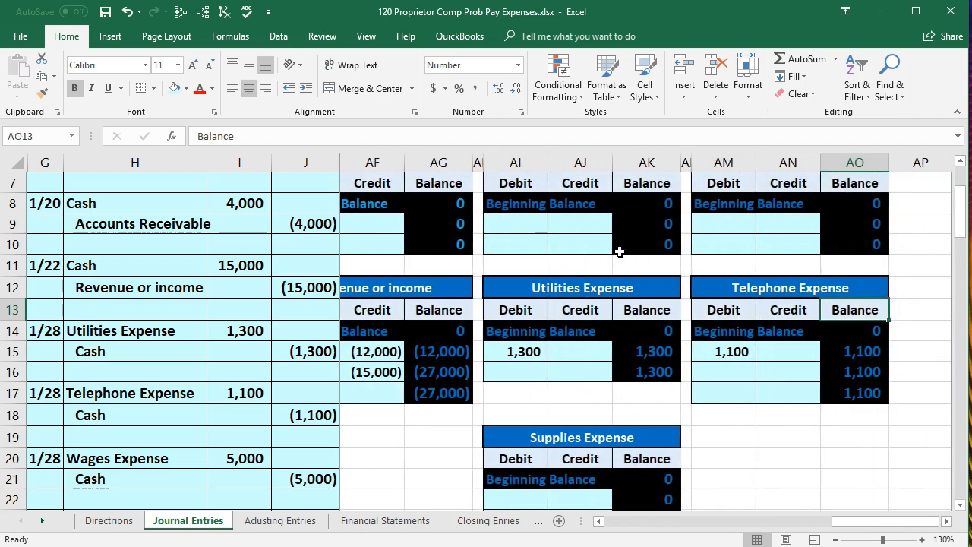
{"action": "key", "text": "Right"}
{"action": "key", "text": "Right"}
{"action": "scroll", "coordinate": [619, 252], "scroll_direction": "up", "scroll_amount": 1}
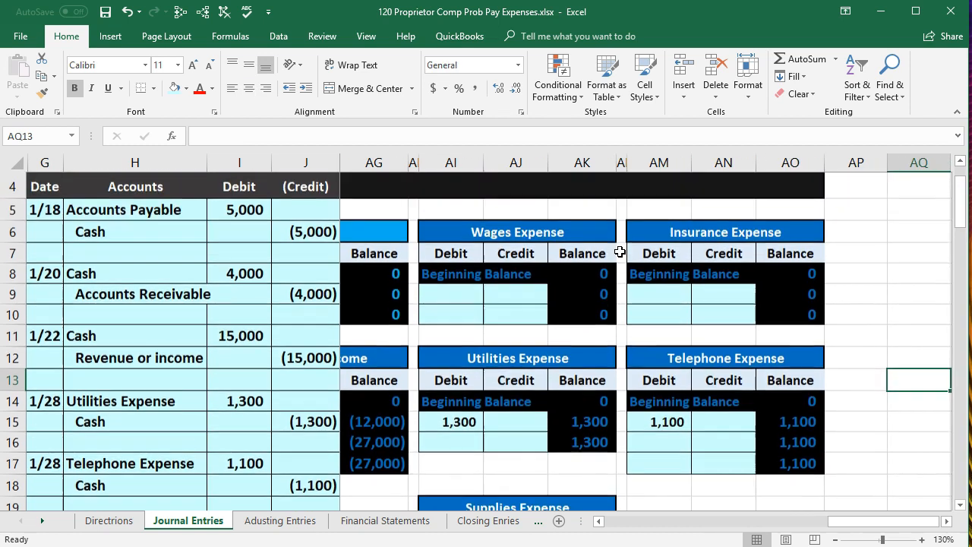
{"action": "left_click", "coordinate": [946, 521]}
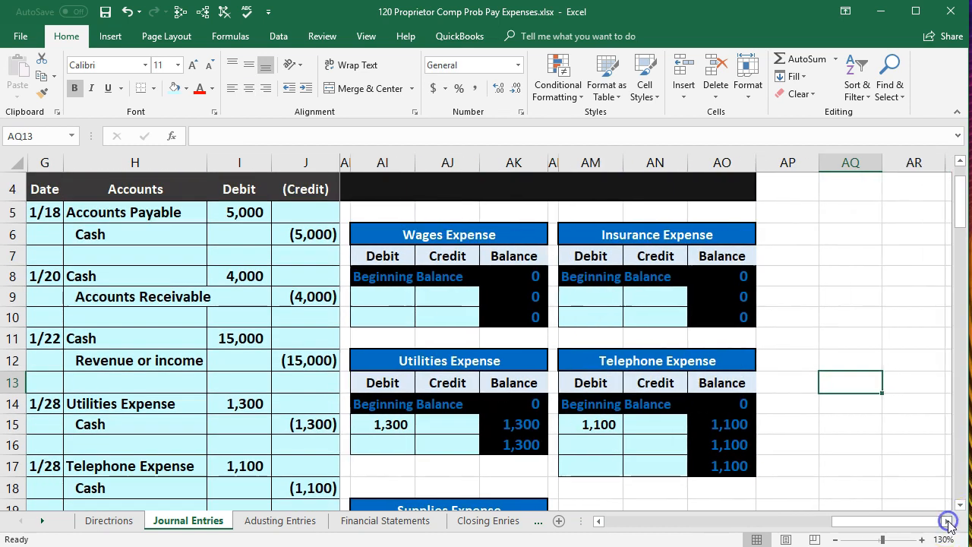
{"action": "left_click", "coordinate": [383, 297]}
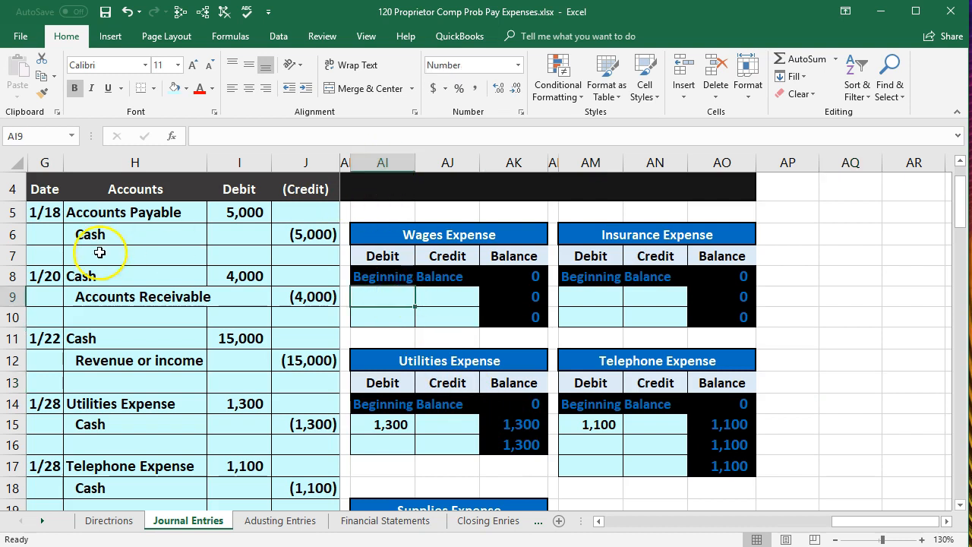
{"action": "scroll", "coordinate": [158, 345], "scroll_direction": "down", "scroll_amount": 1}
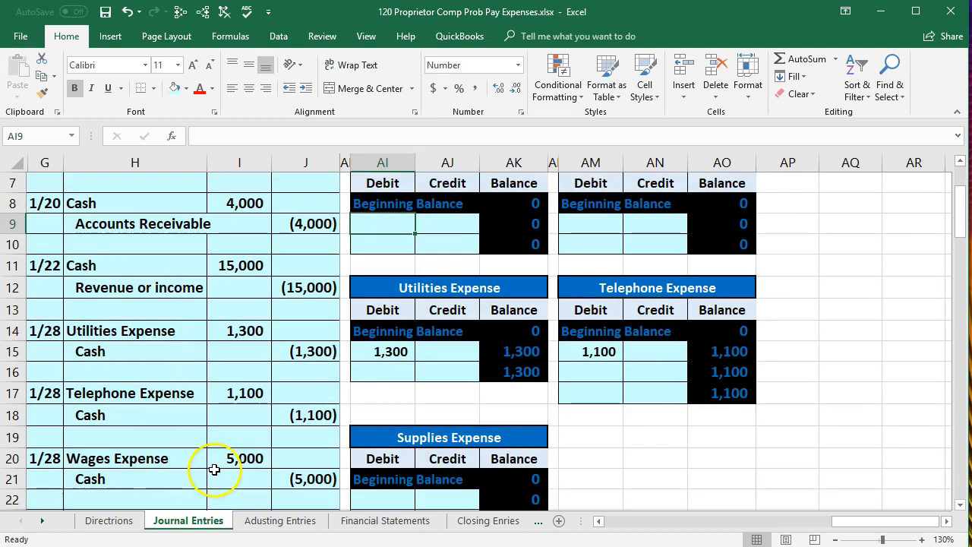
{"action": "left_click", "coordinate": [368, 223]}
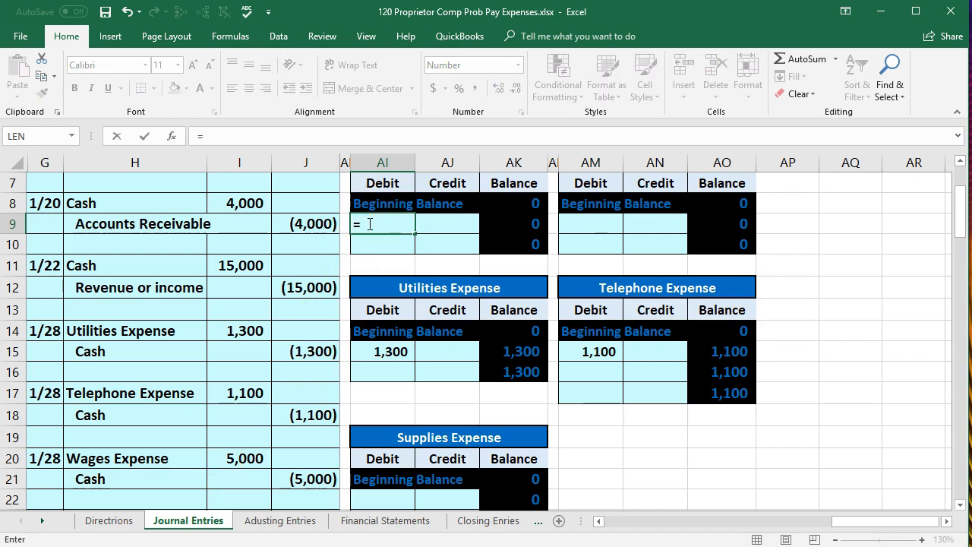
{"action": "left_click", "coordinate": [241, 459]}
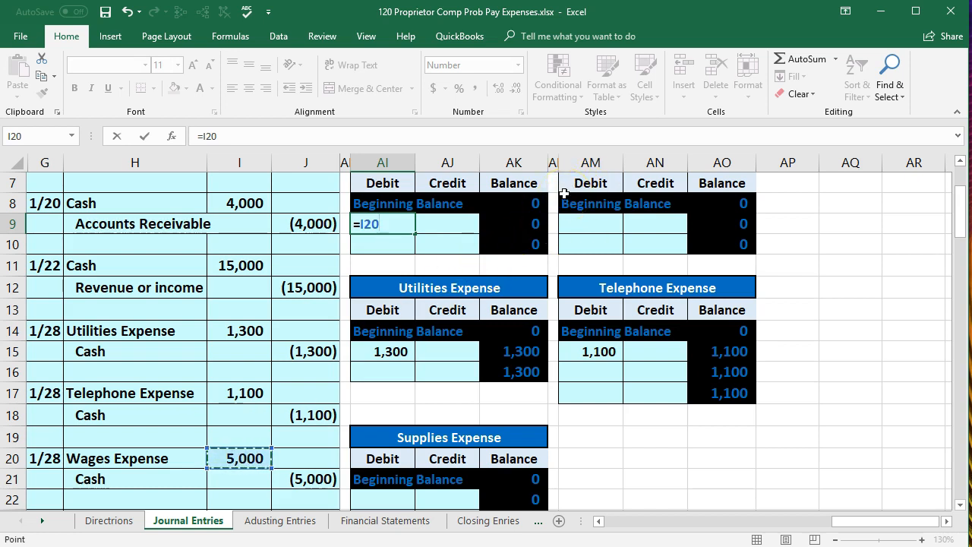
{"action": "key", "text": "Return"}
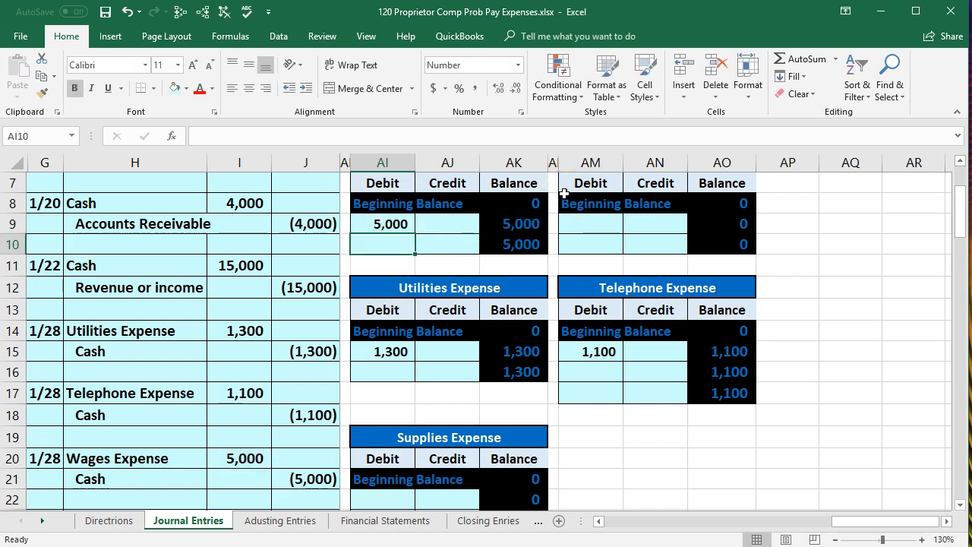
Trace the Wages Expense ledger balance in AK10 to trial balance cell M18, inspect M24, and remove the tracing arrows
{"action": "left_click", "coordinate": [523, 245]}
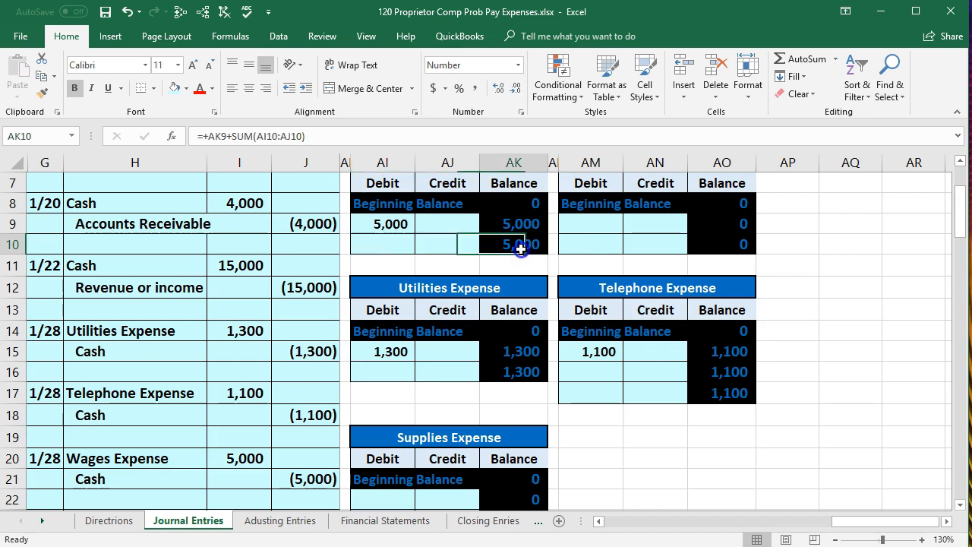
{"action": "left_click", "coordinate": [202, 13]}
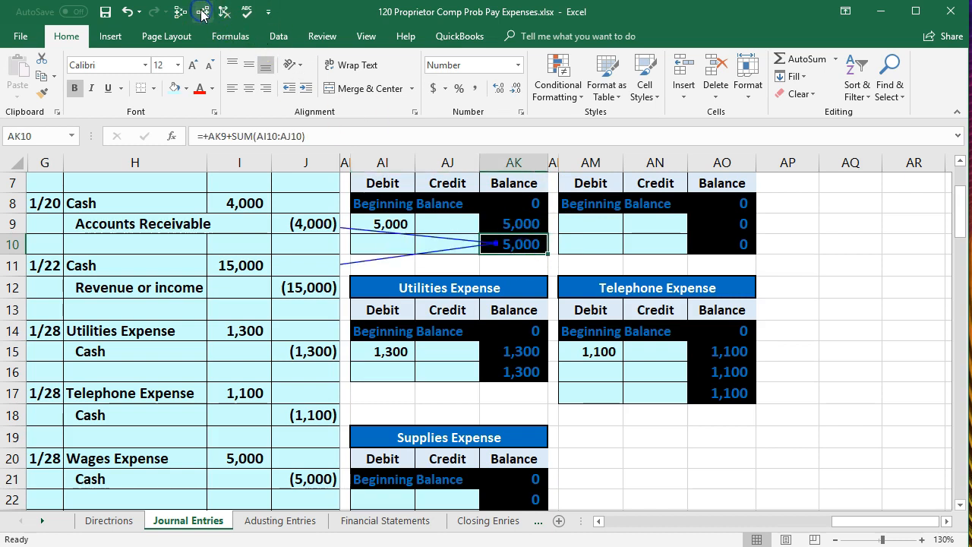
{"action": "left_click", "coordinate": [314, 224]}
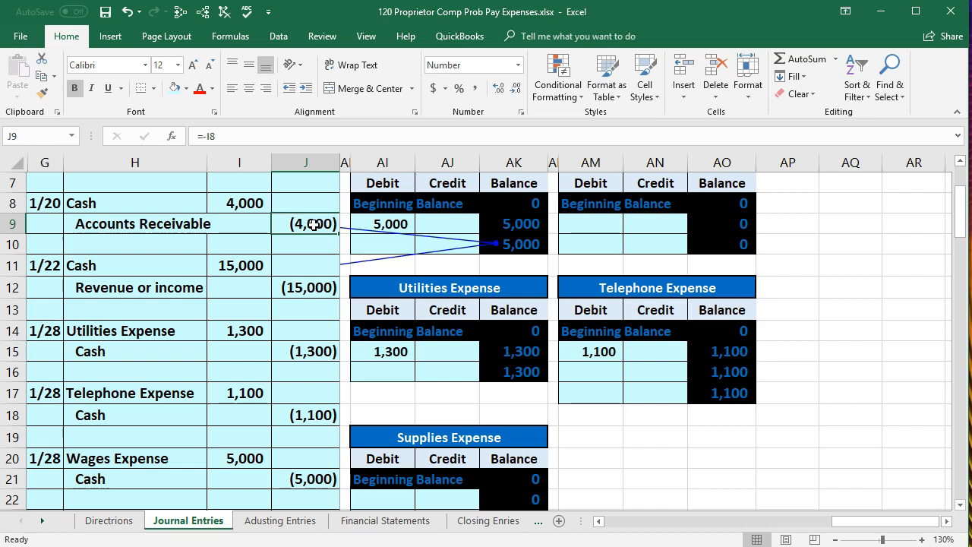
{"action": "key", "text": "Right"}
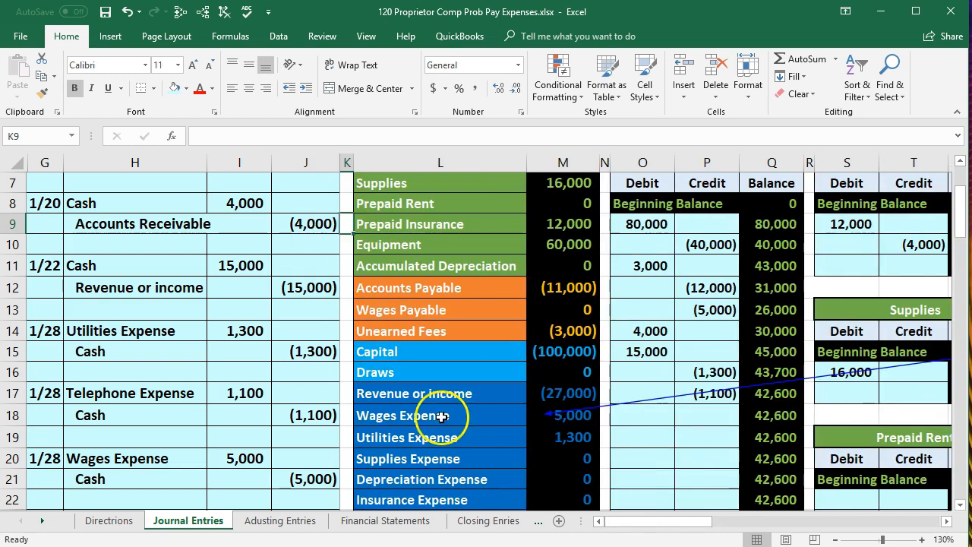
{"action": "left_click", "coordinate": [585, 415]}
{"action": "scroll", "coordinate": [585, 419], "scroll_direction": "down", "scroll_amount": 1}
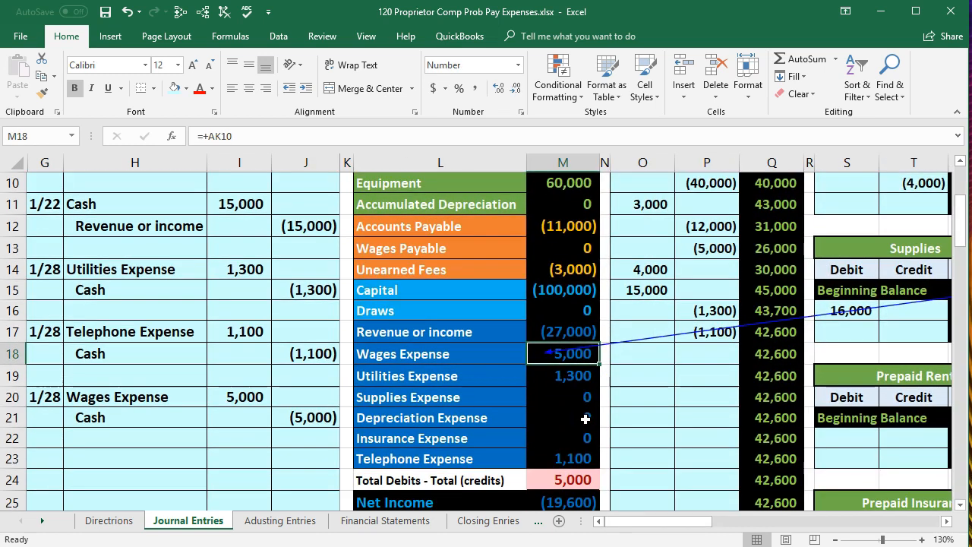
{"action": "left_click", "coordinate": [586, 475]}
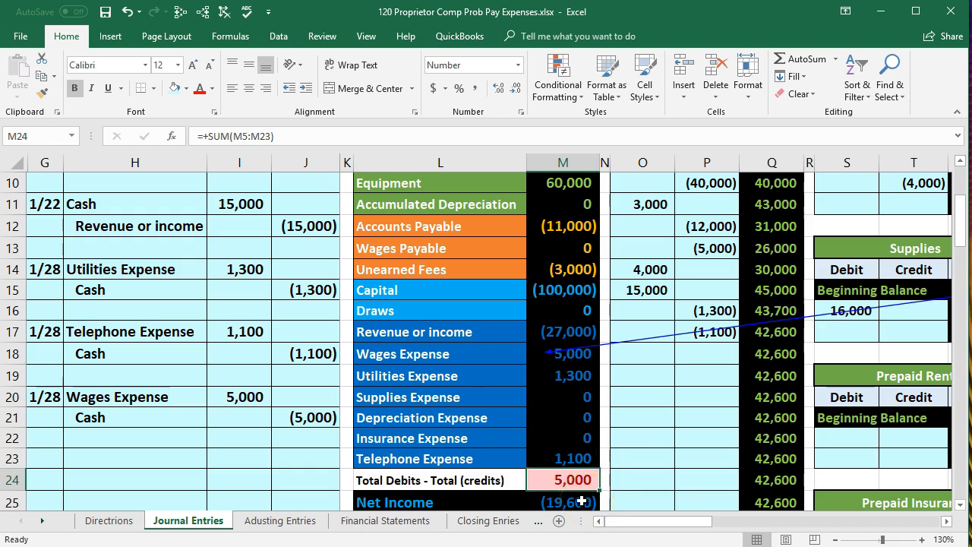
{"action": "left_click", "coordinate": [225, 12]}
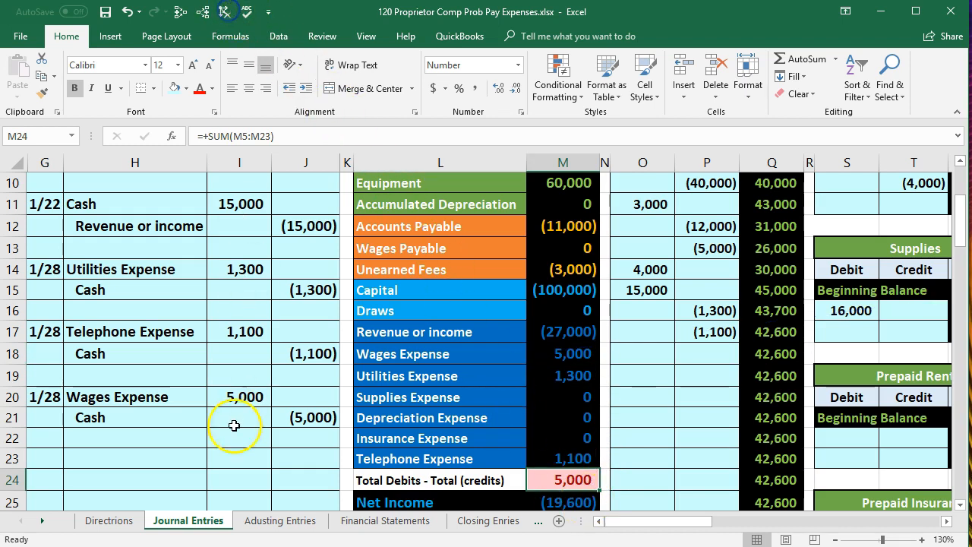
Compare the cash credit line of the 1/28 wages entry in H21:J21 with the Cash row of the trial balance
{"action": "left_click_drag", "start_coordinate": [196, 417], "coordinate": [295, 419]}
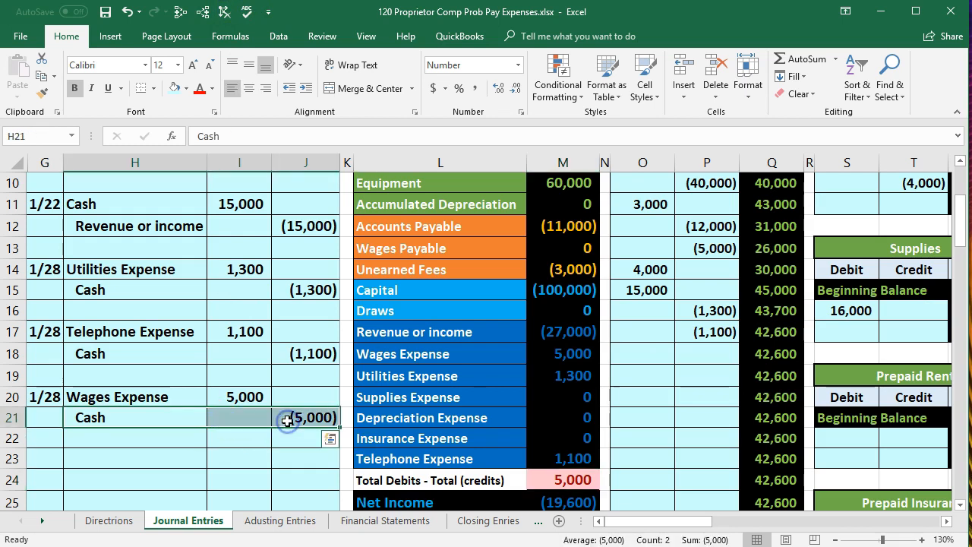
{"action": "scroll", "coordinate": [416, 264], "scroll_direction": "up", "scroll_amount": 2}
{"action": "left_click_drag", "start_coordinate": [408, 226], "coordinate": [494, 210]}
Post the wages payment to the credit side of the Cash ledger account by linking P18 to journal cell J21
{"action": "left_click", "coordinate": [620, 379]}
{"action": "key", "text": "Right"}
{"action": "key", "text": "Right"}
{"action": "key", "text": "Right"}
{"action": "key", "text": "Right"}
{"action": "key", "text": "Right"}
{"action": "key", "text": "Right"}
{"action": "key", "text": "Right"}
{"action": "key", "text": "Right"}
{"action": "key", "text": "Right"}
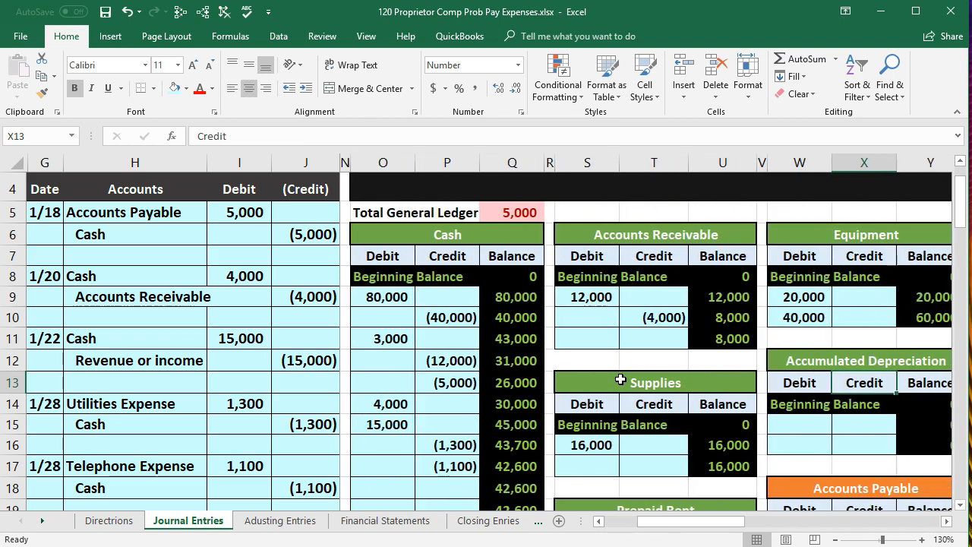
{"action": "scroll", "coordinate": [245, 416], "scroll_direction": "down", "scroll_amount": 1}
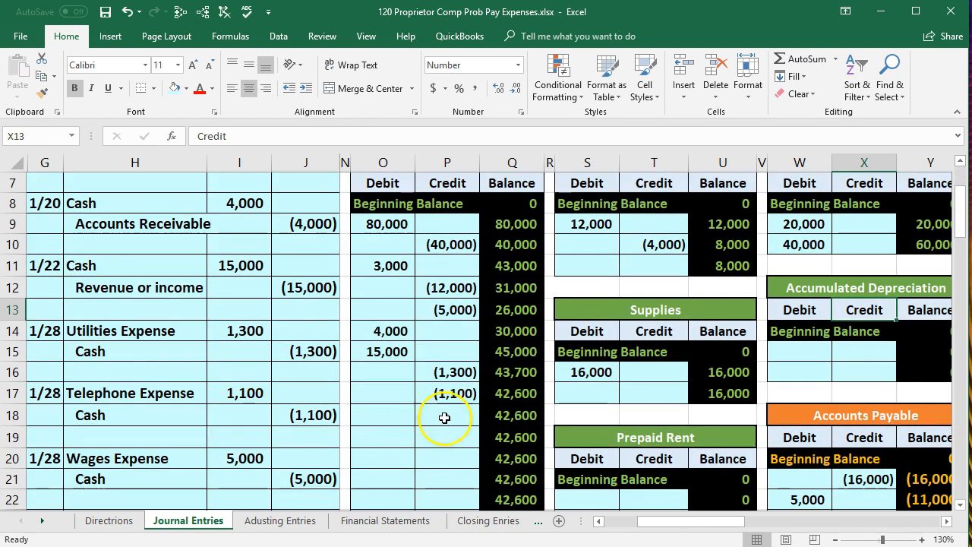
{"action": "left_click", "coordinate": [448, 414]}
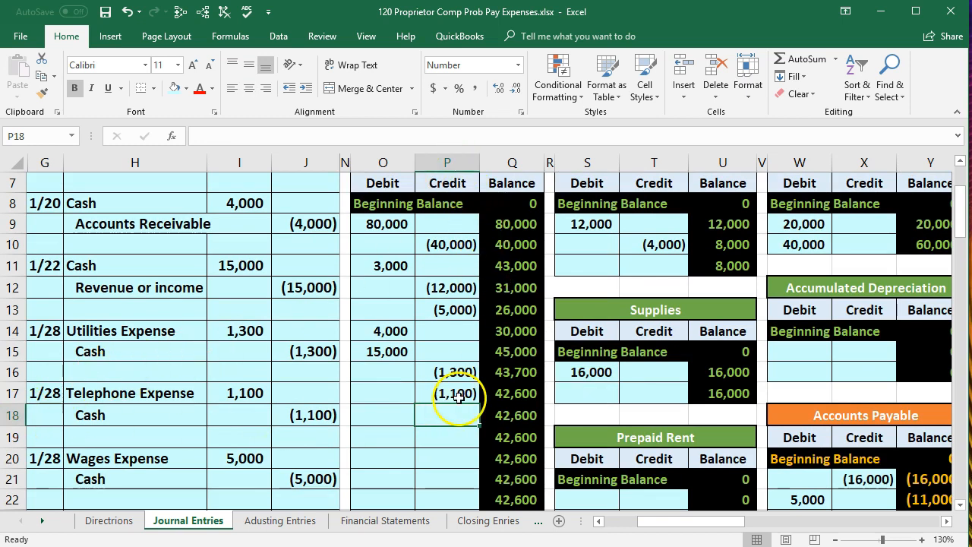
{"action": "scroll", "coordinate": [452, 415], "scroll_direction": "down", "scroll_amount": 1}
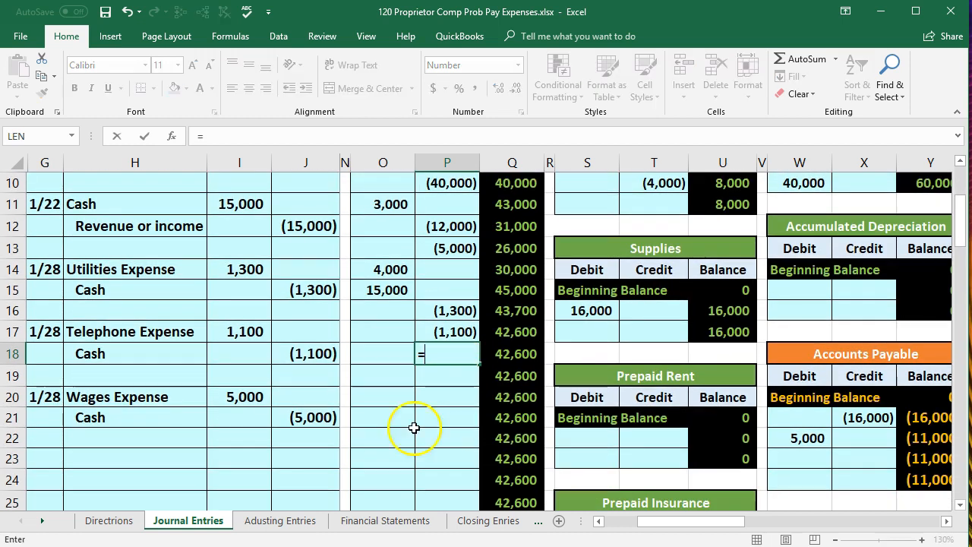
{"action": "left_click", "coordinate": [317, 417]}
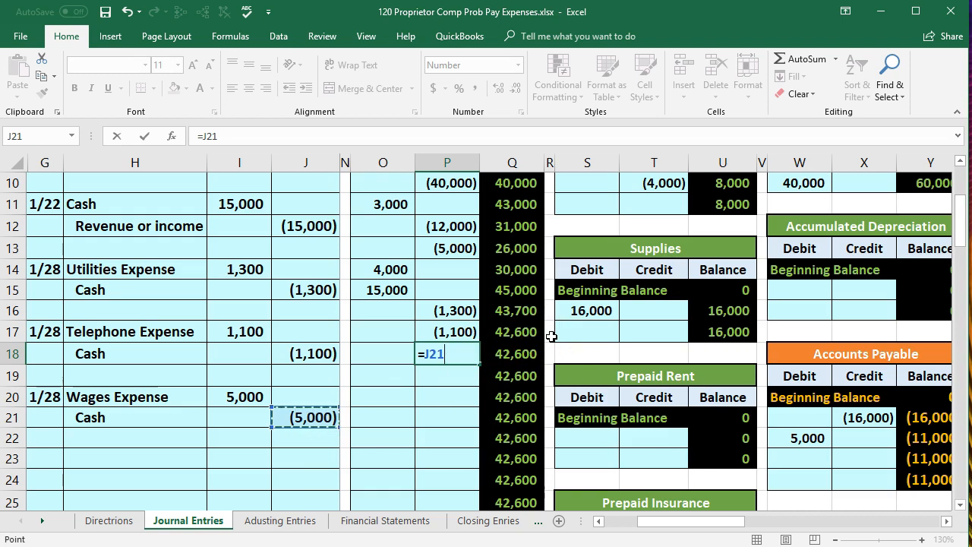
{"action": "key", "text": "Return"}
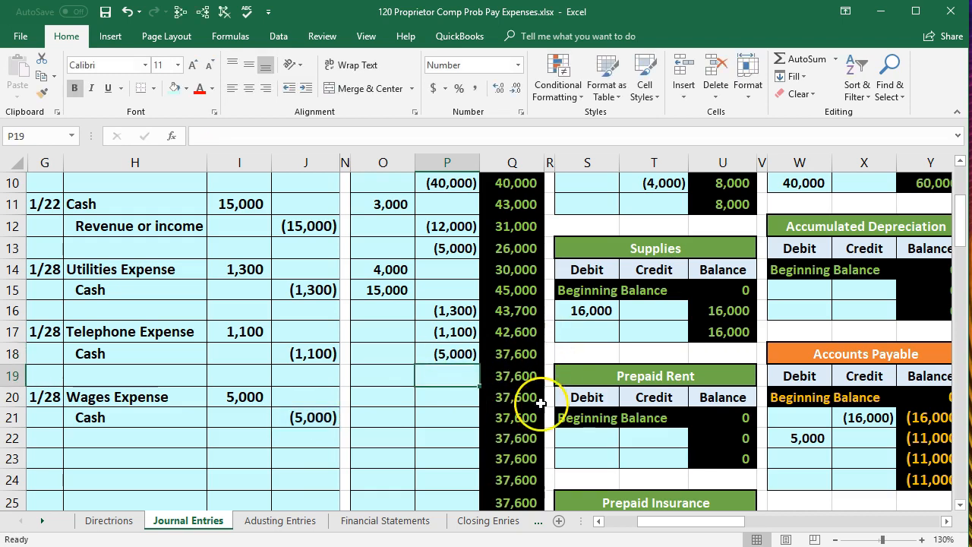
Check the Cash balance in trial balance cell M5 and the total debits less credits in M24
{"action": "left_click_drag", "start_coordinate": [653, 524], "coordinate": [613, 520]}
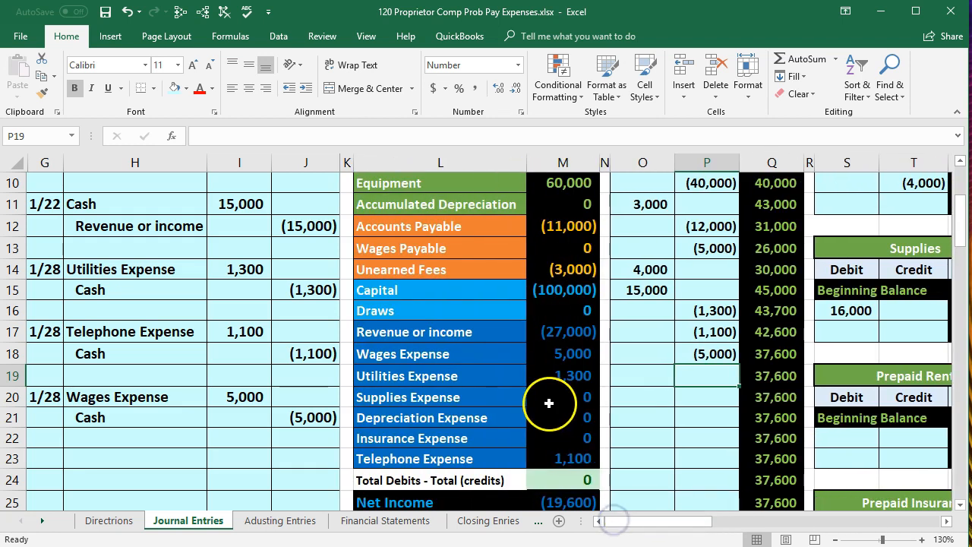
{"action": "scroll", "coordinate": [562, 401], "scroll_direction": "up", "scroll_amount": 2}
{"action": "left_click", "coordinate": [562, 211]}
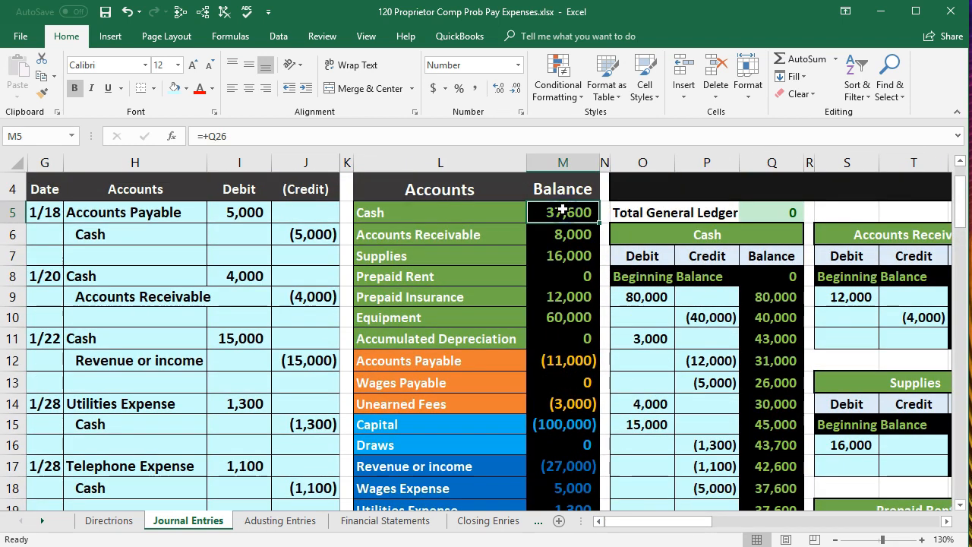
{"action": "scroll", "coordinate": [540, 311], "scroll_direction": "down", "scroll_amount": 2}
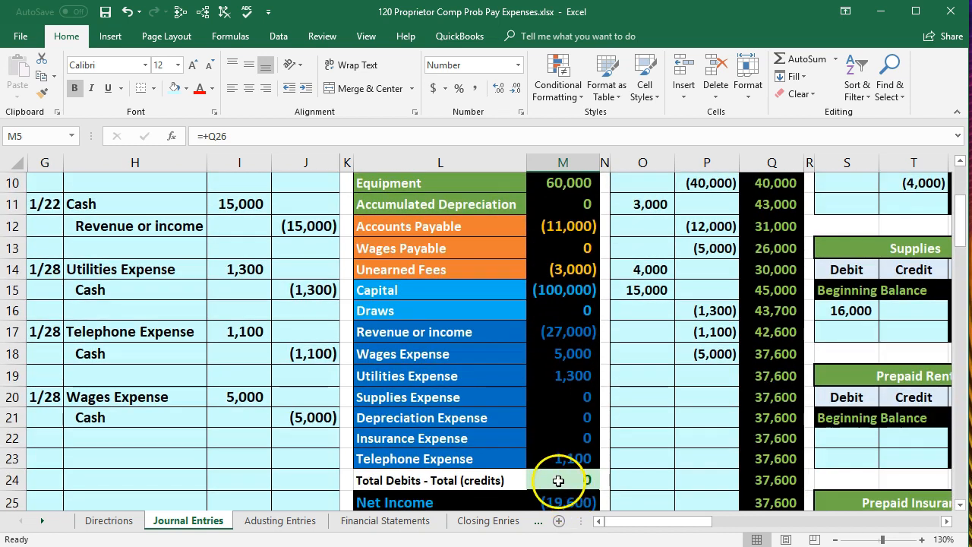
{"action": "left_click", "coordinate": [558, 481]}
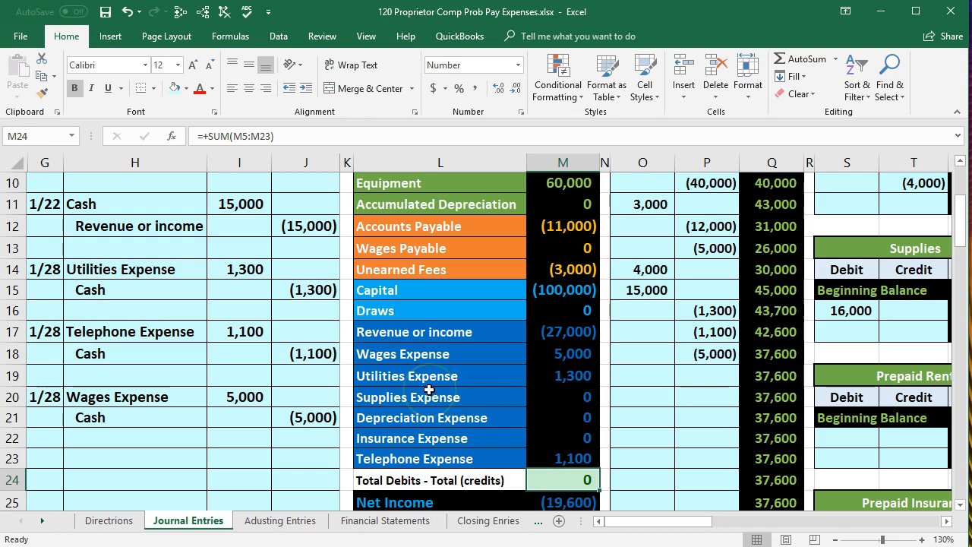
{"action": "scroll", "coordinate": [429, 390], "scroll_direction": "up", "scroll_amount": 1}
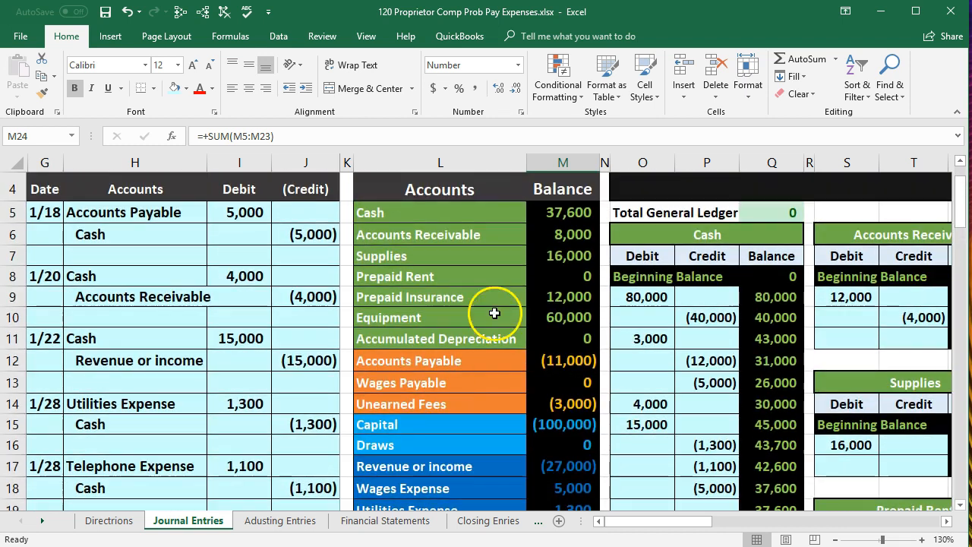
{"action": "left_click", "coordinate": [562, 215]}
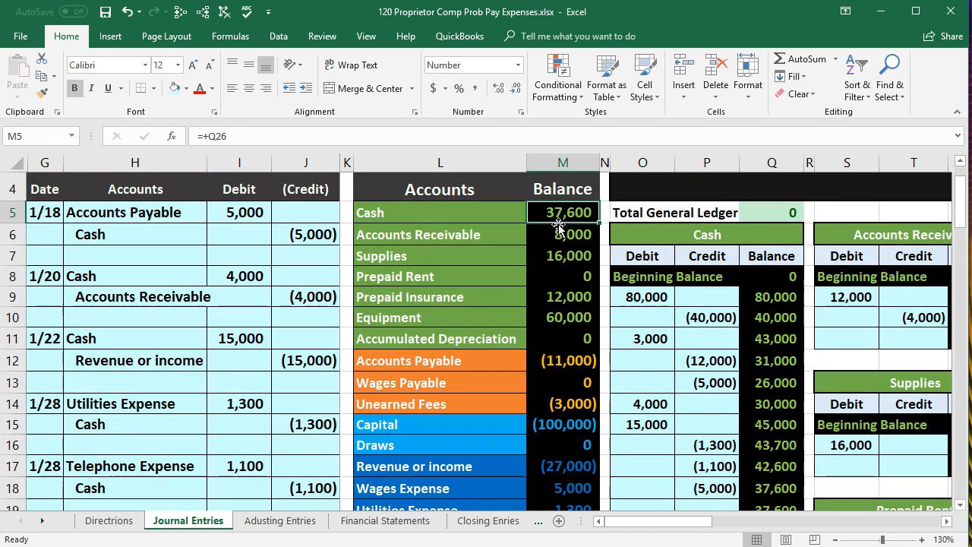
Review the trial balance expense amounts in M18:M23, the wages, utilities and telephone rows, and the Net Income formula in M25
{"action": "scroll", "coordinate": [558, 224], "scroll_direction": "down", "scroll_amount": 2}
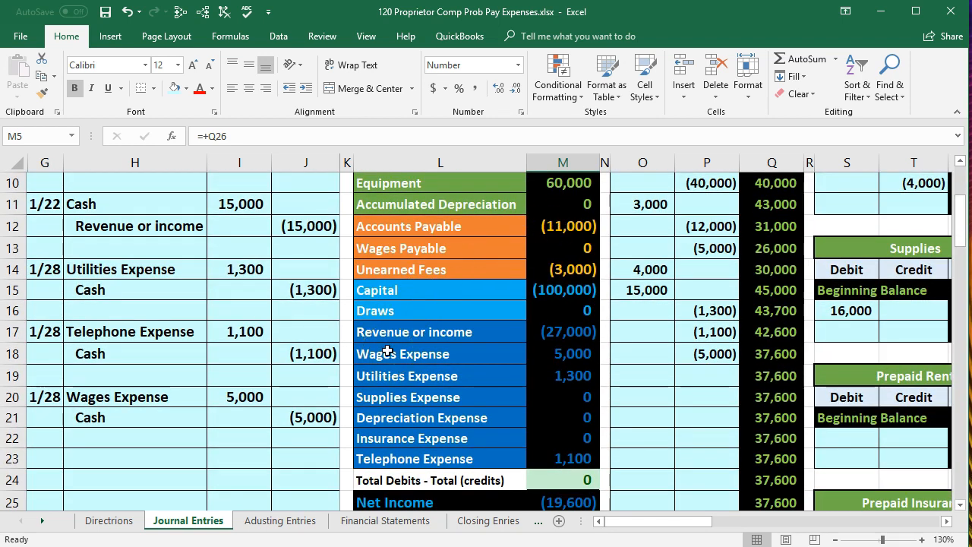
{"action": "left_click_drag", "start_coordinate": [569, 353], "coordinate": [567, 458]}
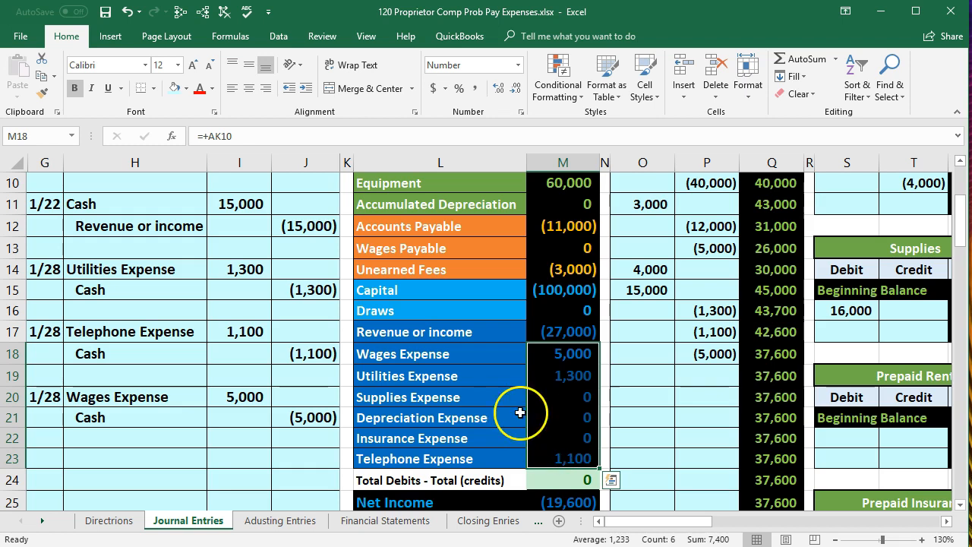
{"action": "left_click", "coordinate": [495, 354]}
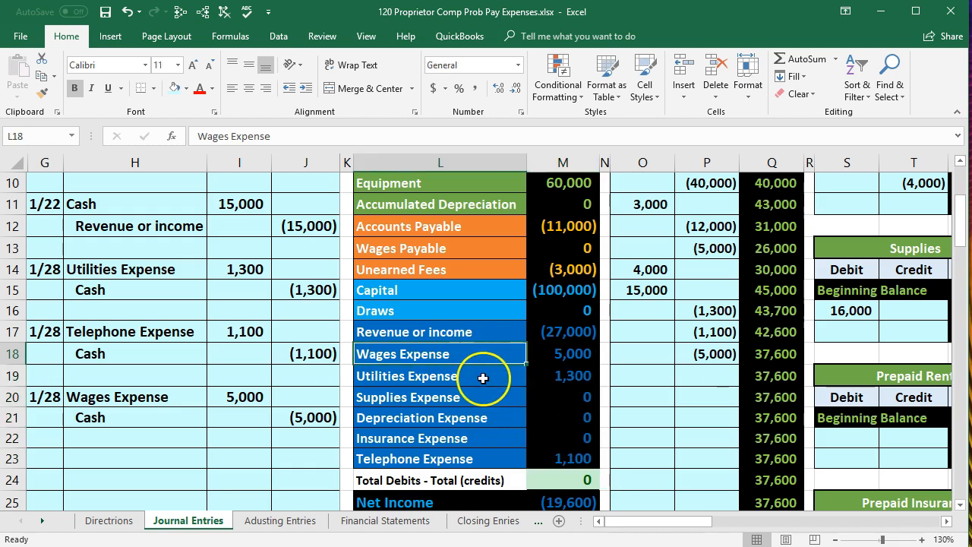
{"action": "left_click", "coordinate": [482, 377]}
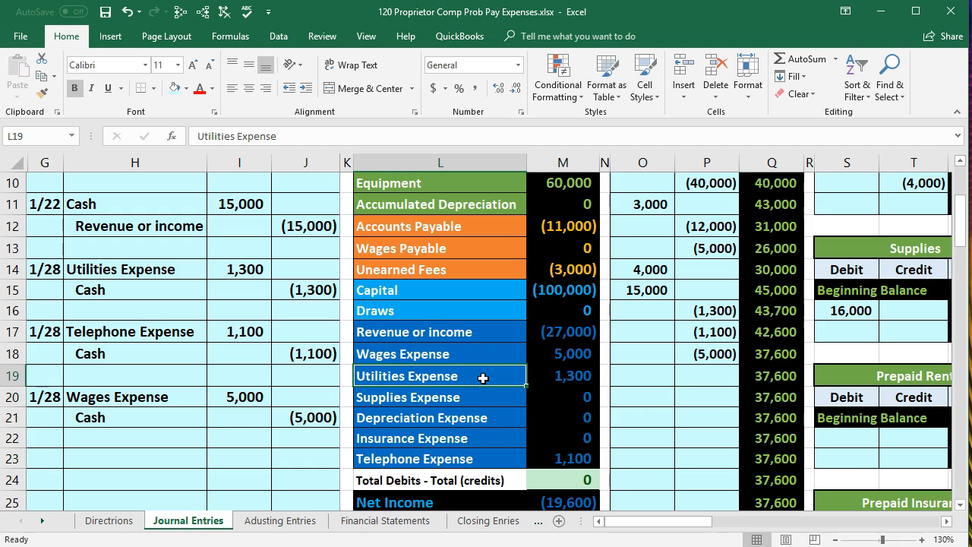
{"action": "left_click", "coordinate": [496, 457]}
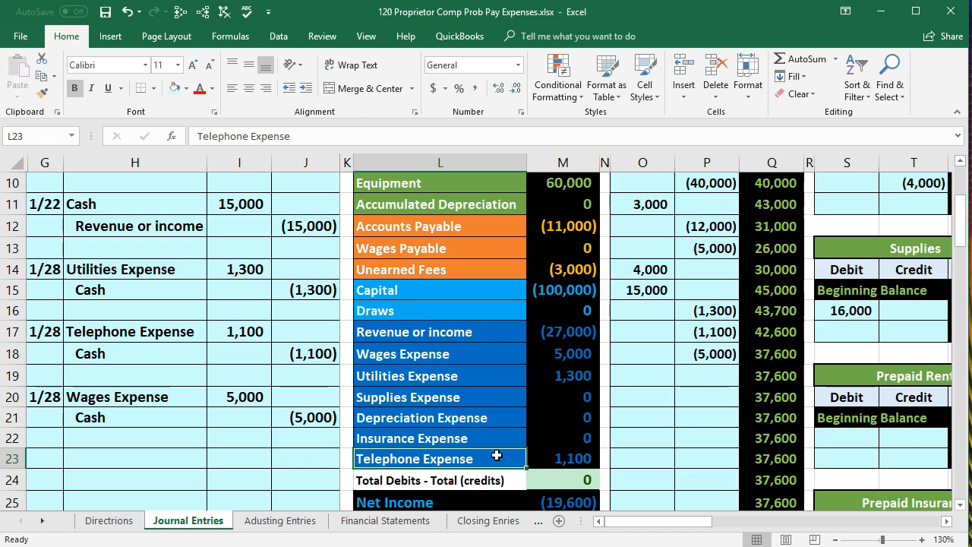
{"action": "scroll", "coordinate": [496, 454], "scroll_direction": "down", "scroll_amount": 1}
{"action": "left_click", "coordinate": [553, 436]}
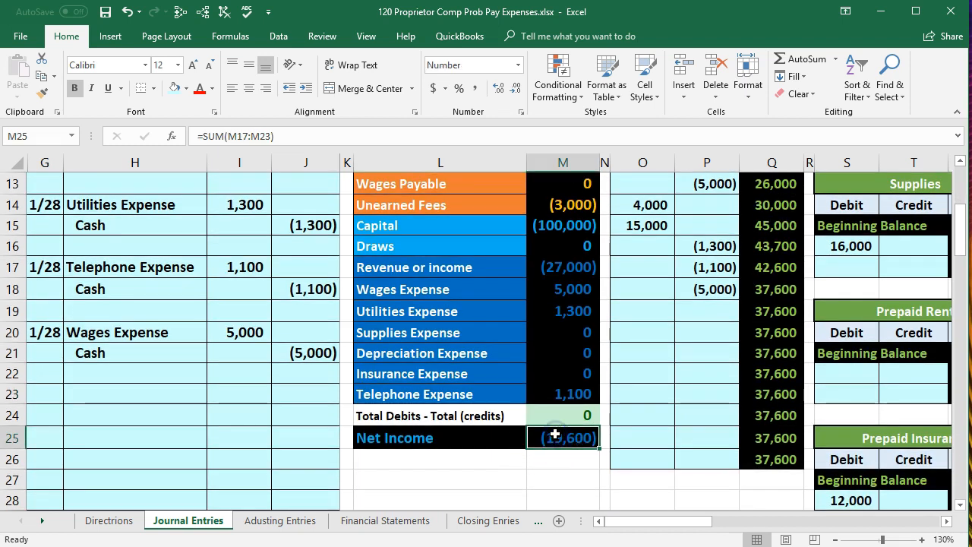